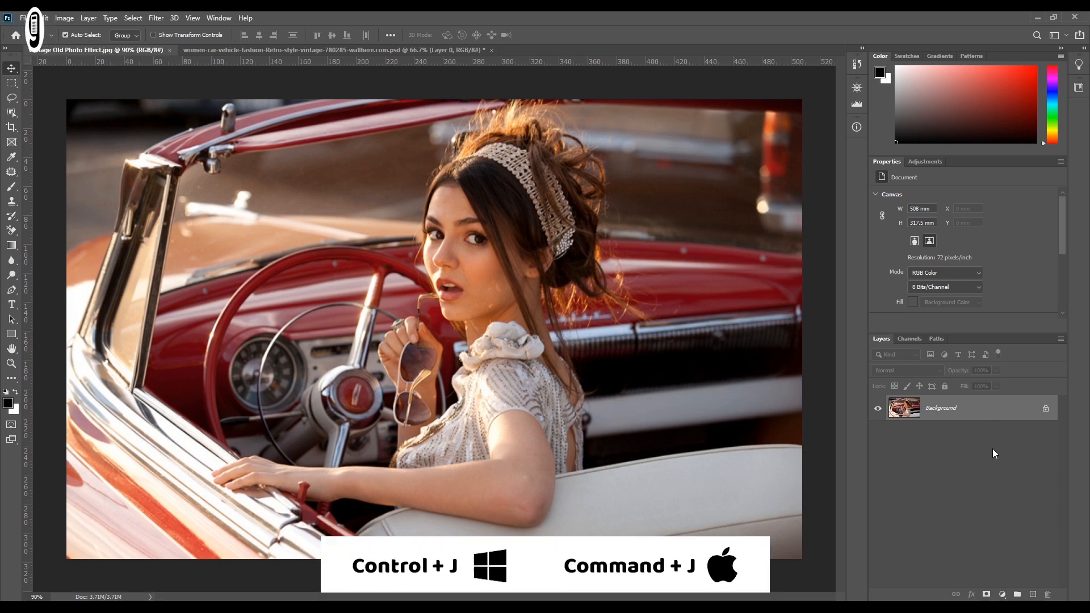
Step: Duplicate the Background layer twice so two copies of the photo sit above it
key(ctrl+j)
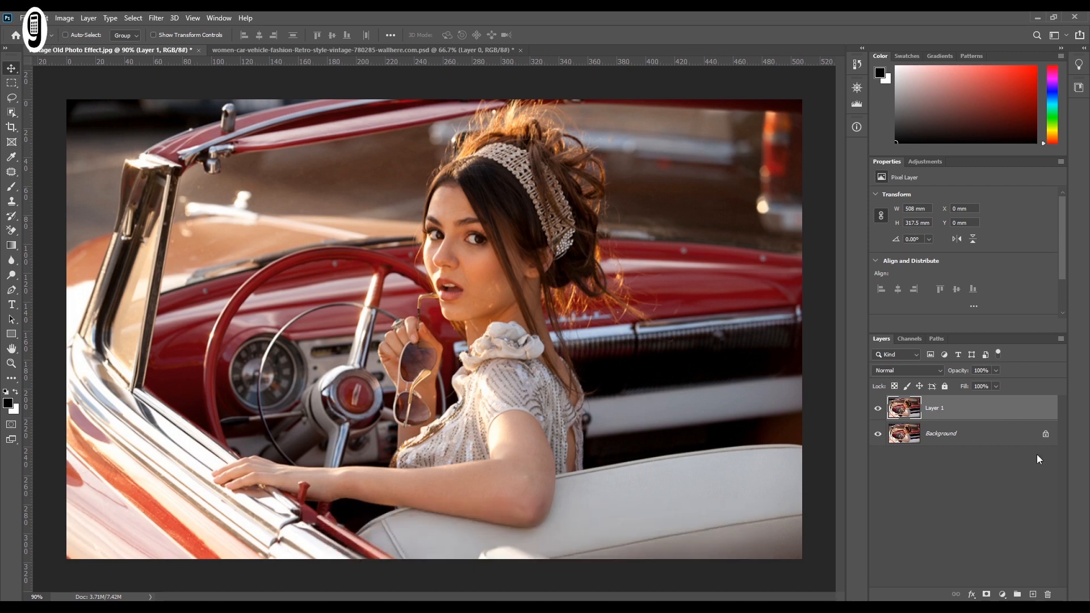
key(ctrl)
key(ctrl+j)
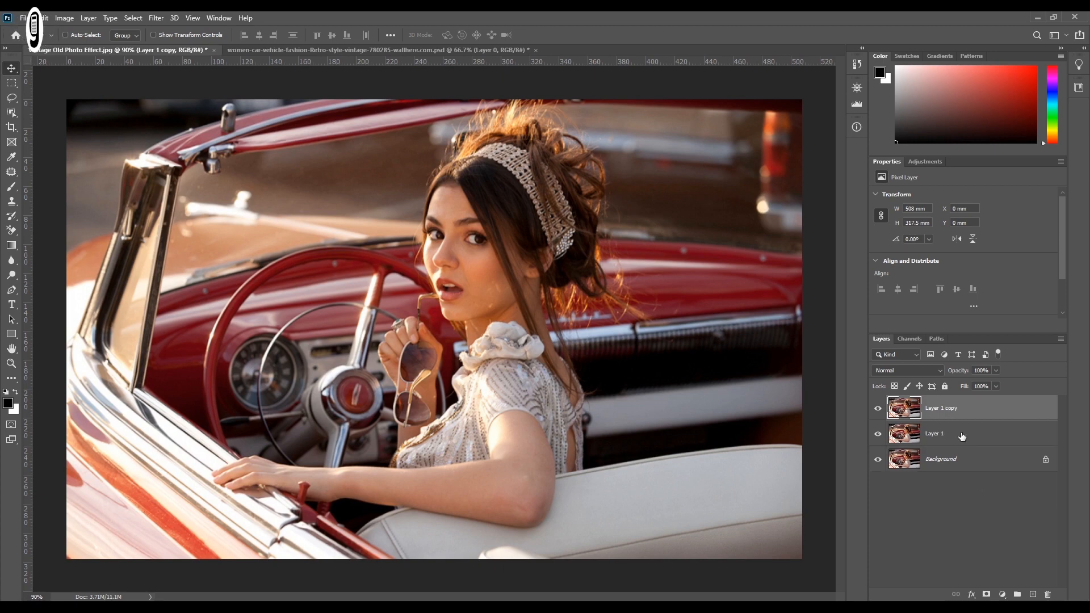
click(961, 436)
click(966, 414)
click(979, 436)
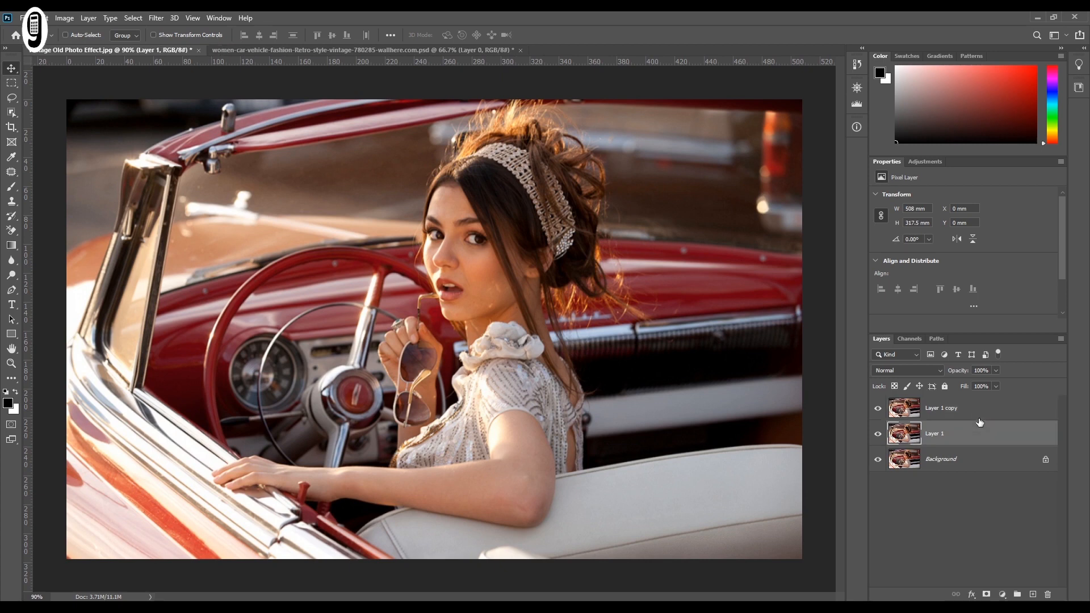
click(979, 418)
click(1003, 529)
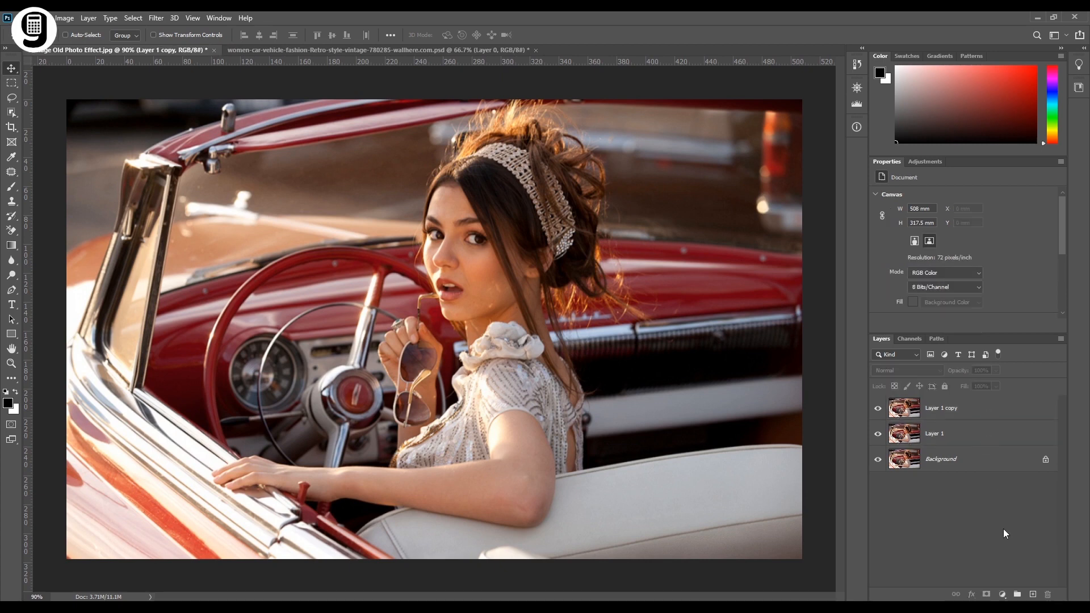
Step: Rename the lower photo copy as Shear and the upper copy as Pointillize
double_click(932, 434)
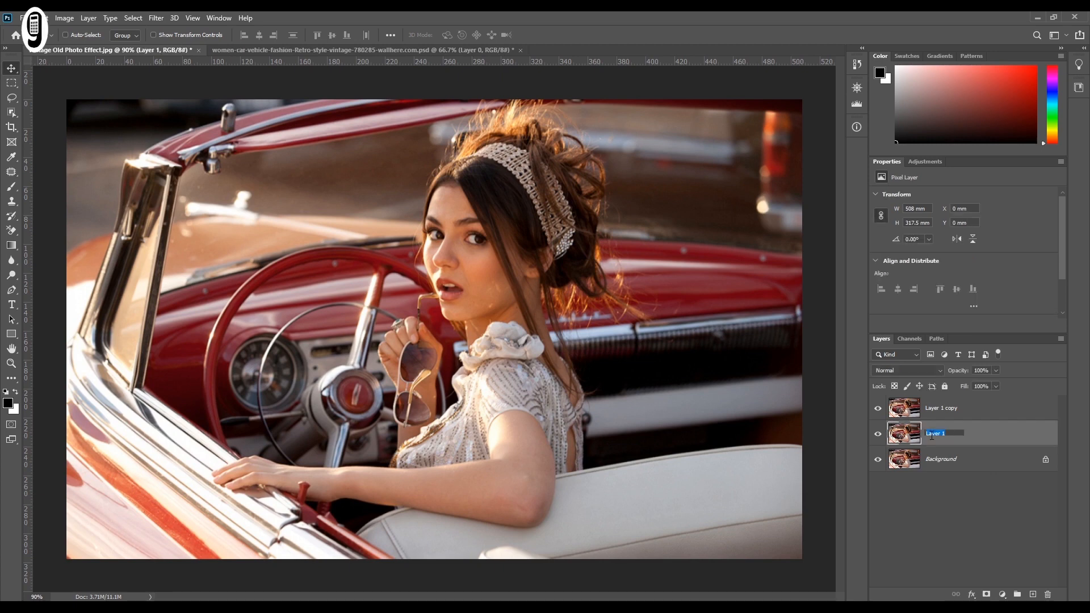
text(Shear)
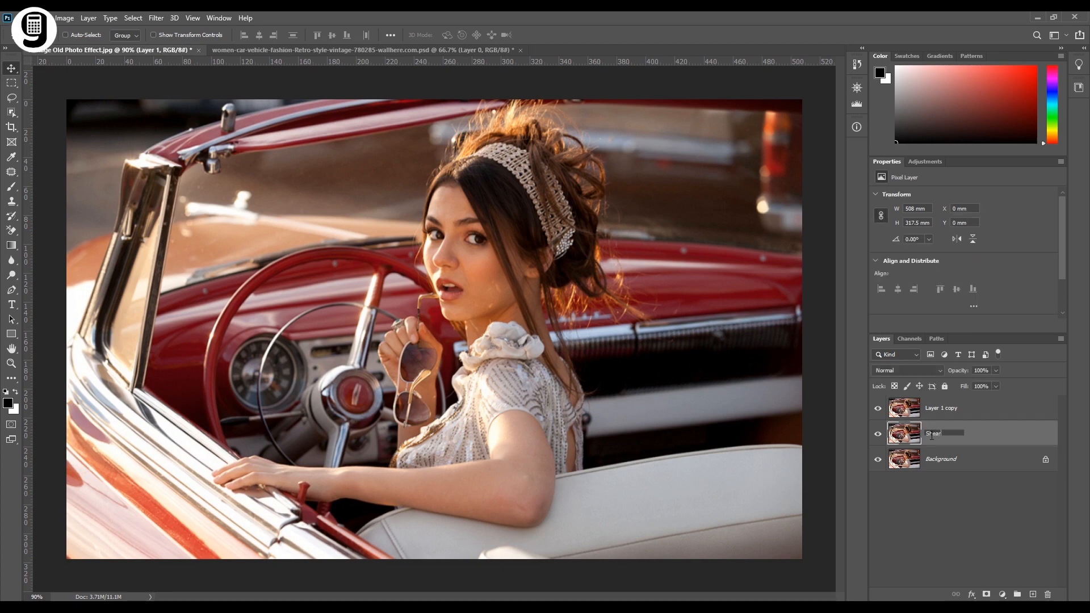
key(Return)
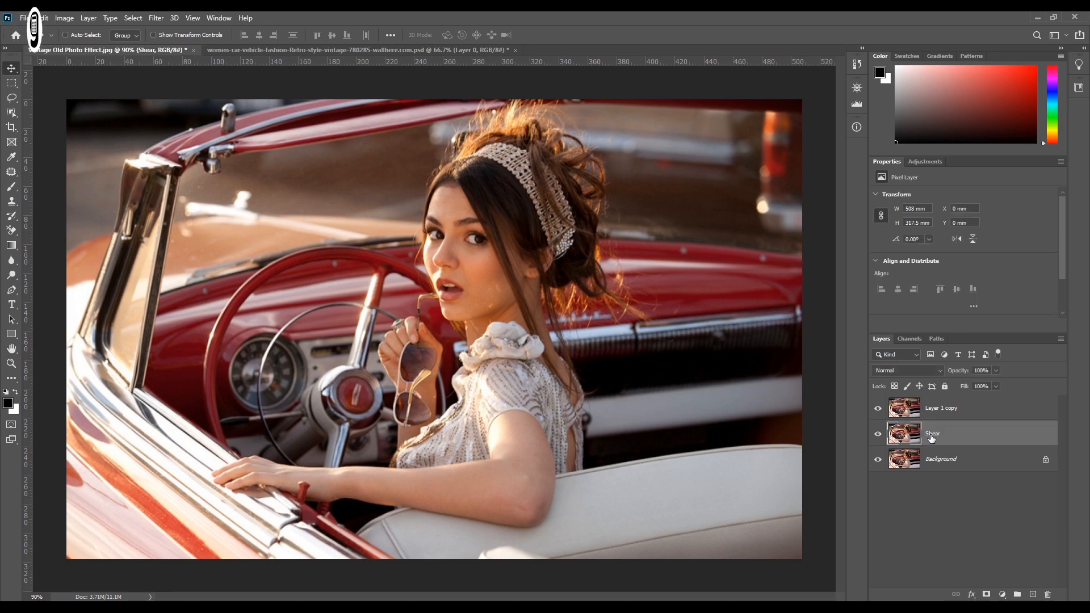
double_click(941, 408)
text(Pointillize)
key(Return)
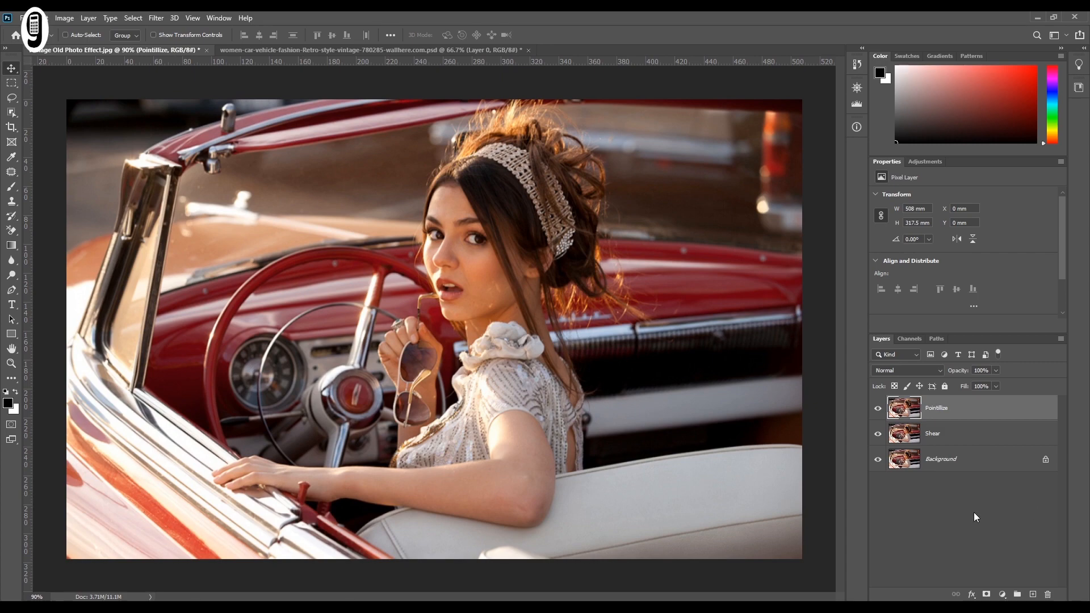
Step: Convert the Shear and Pointillize layers to smart objects
click(1015, 439)
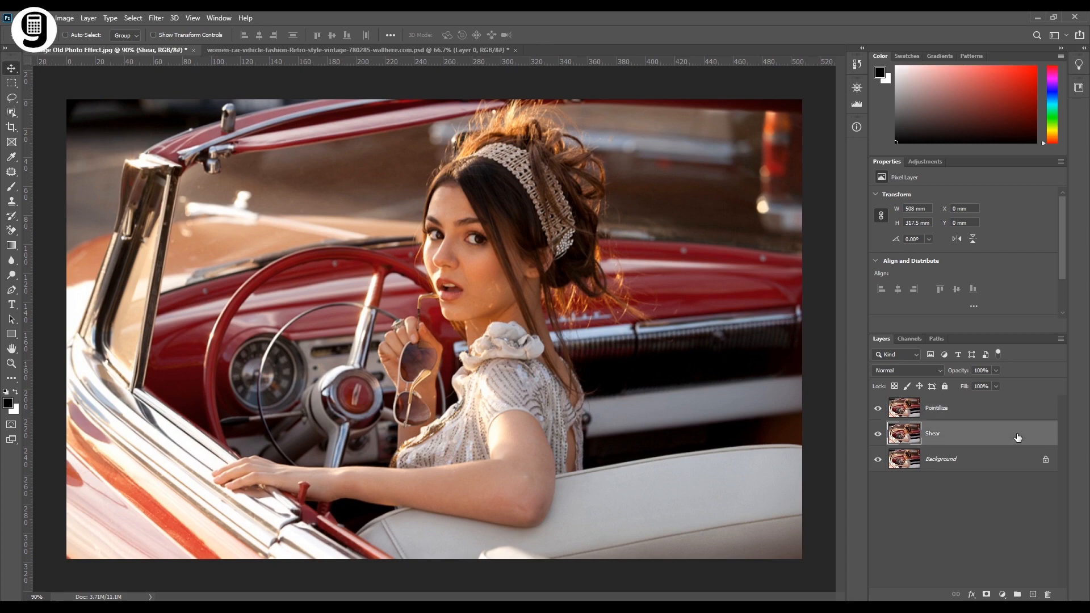
right_click(1016, 437)
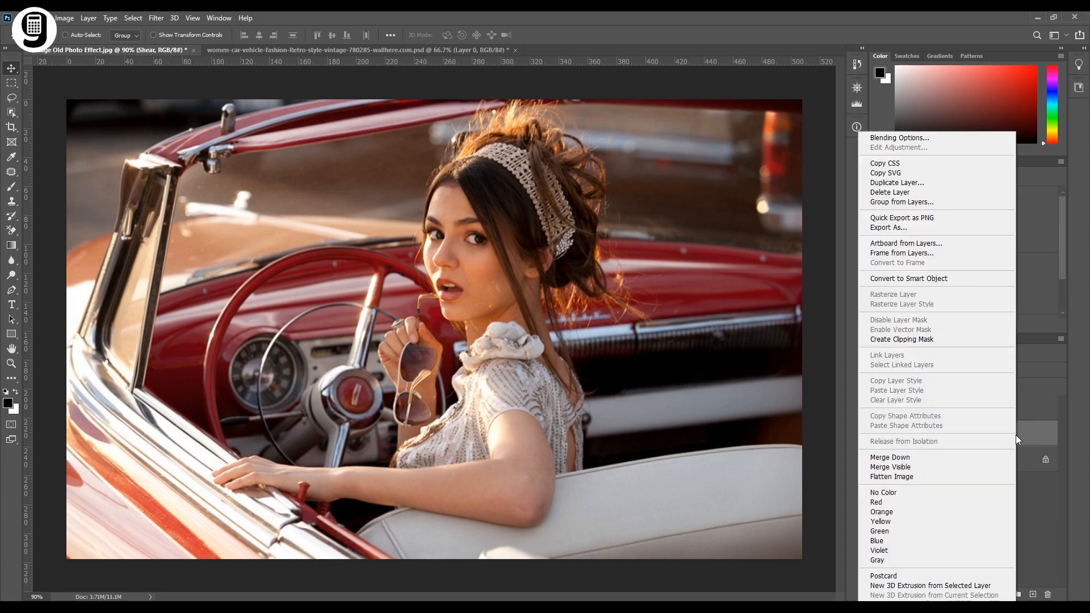
click(934, 276)
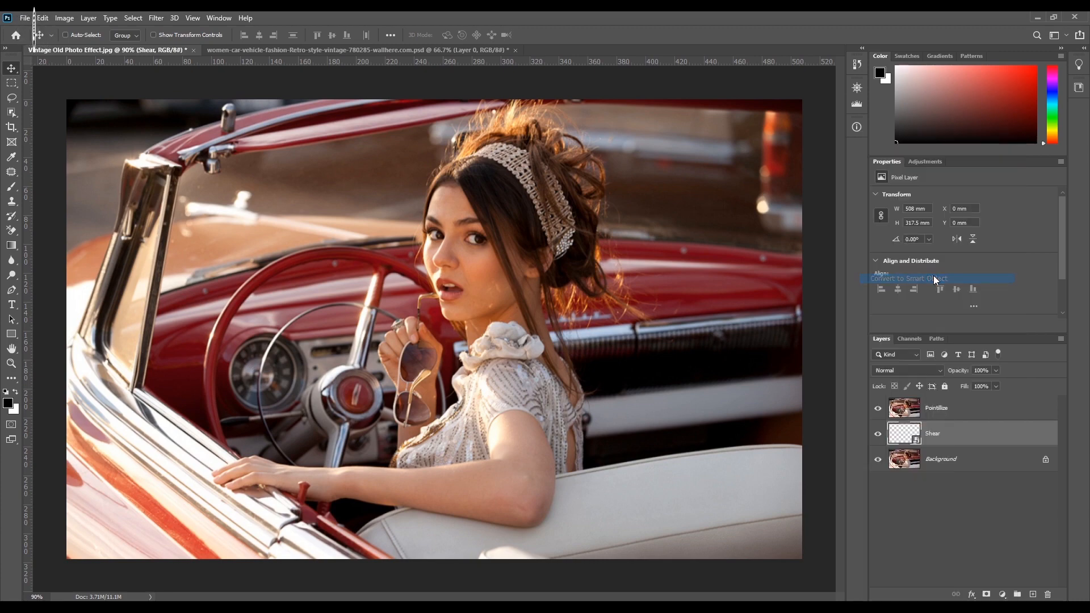
click(1016, 408)
right_click(1017, 408)
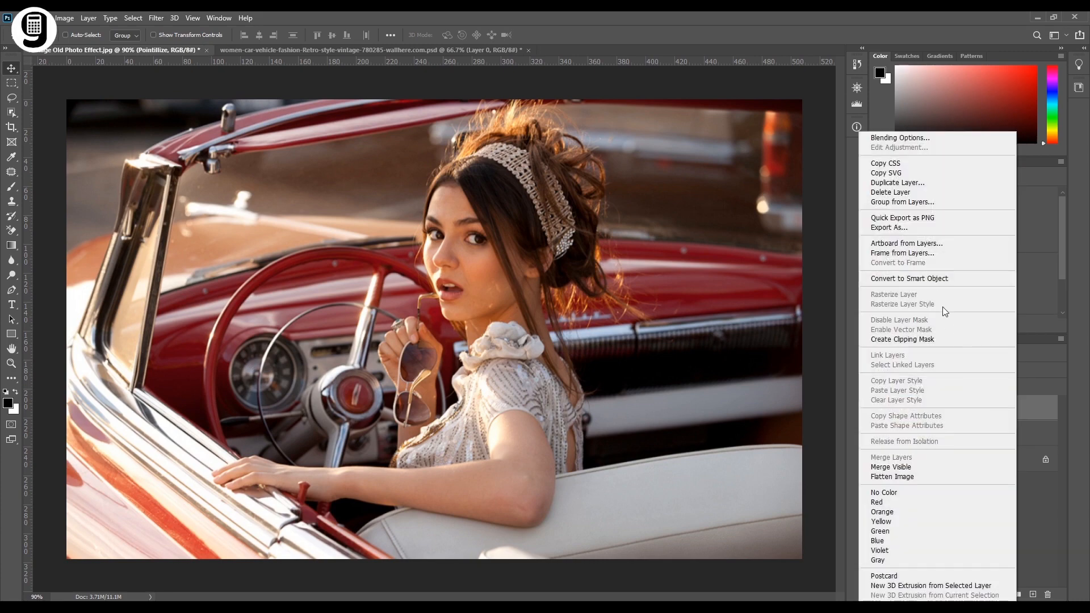
click(934, 276)
click(961, 491)
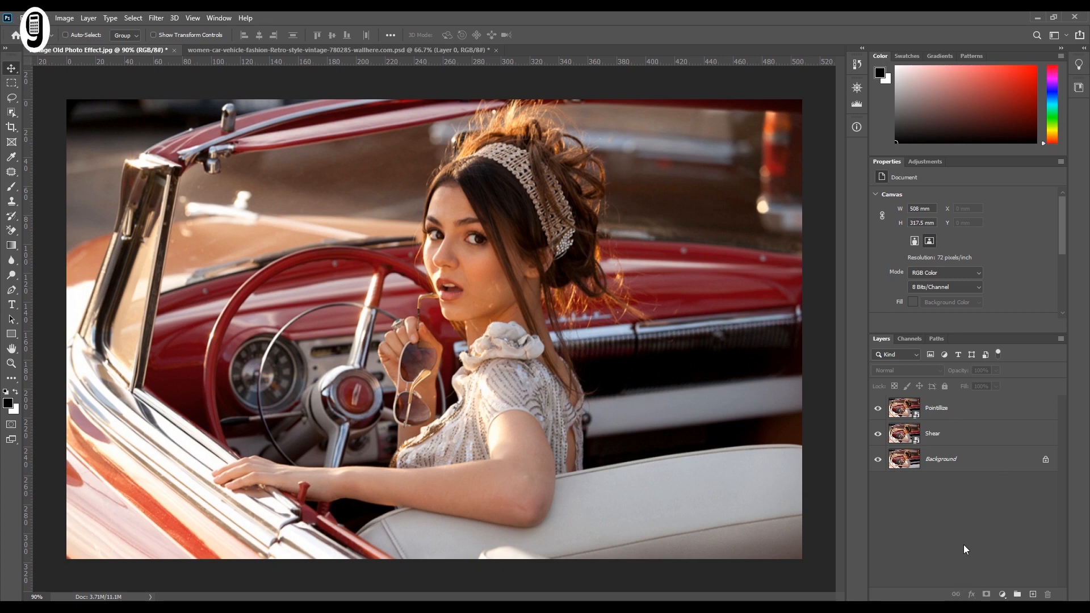
Step: Add a Levels adjustment layer above Pointillize and raise its black output level to about a fifth of the range
click(981, 412)
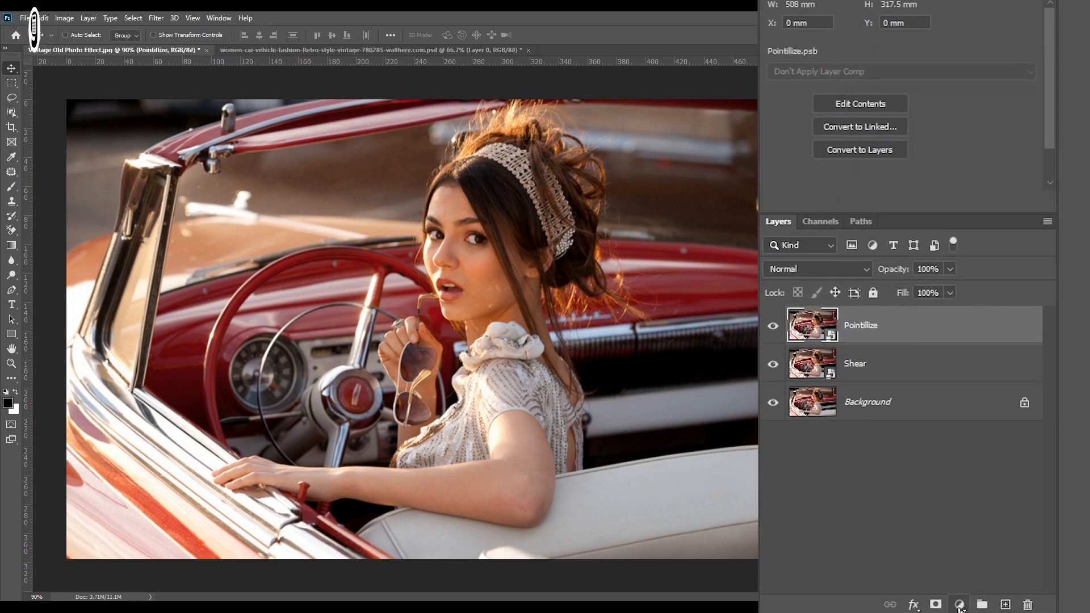
click(959, 605)
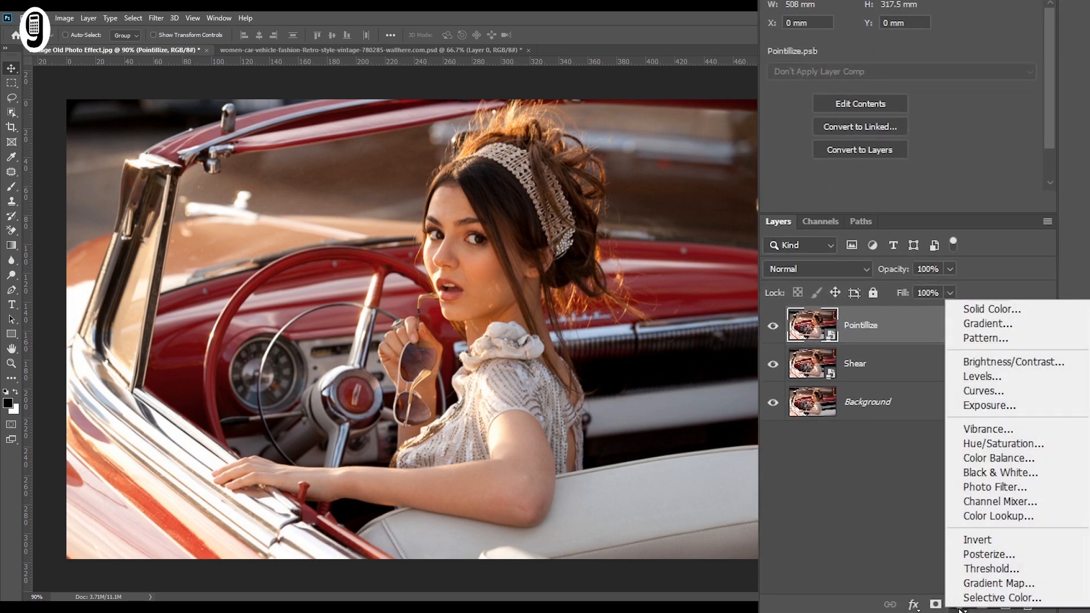
click(981, 376)
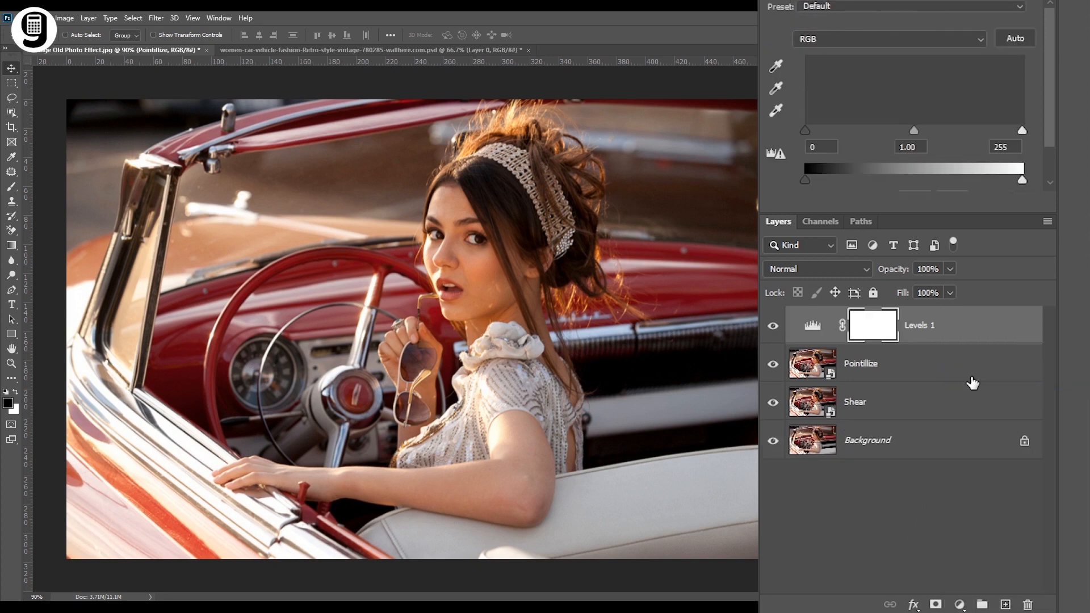
click(903, 542)
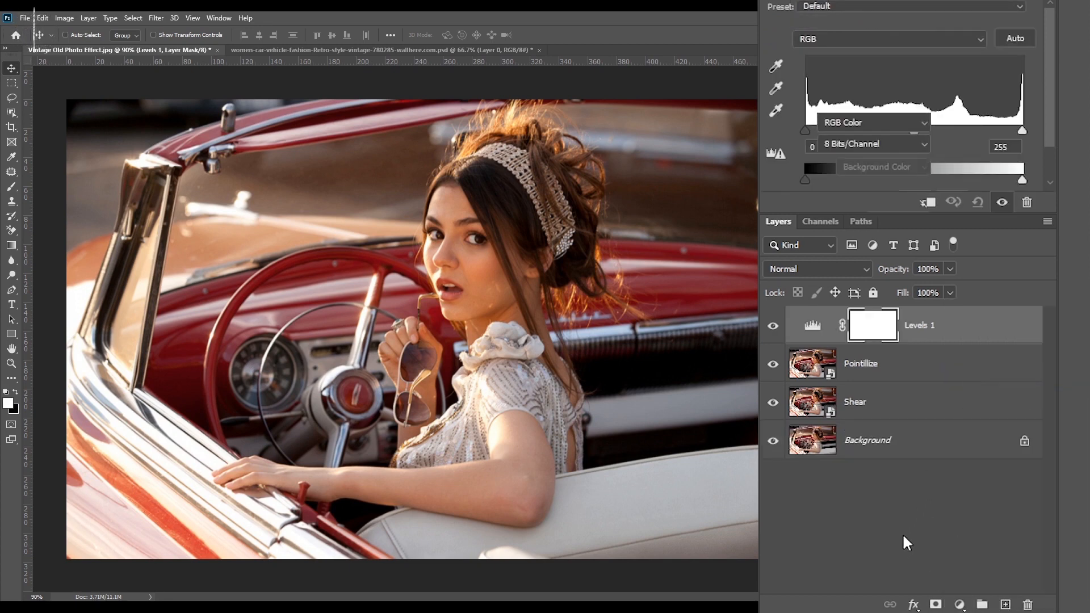
click(812, 328)
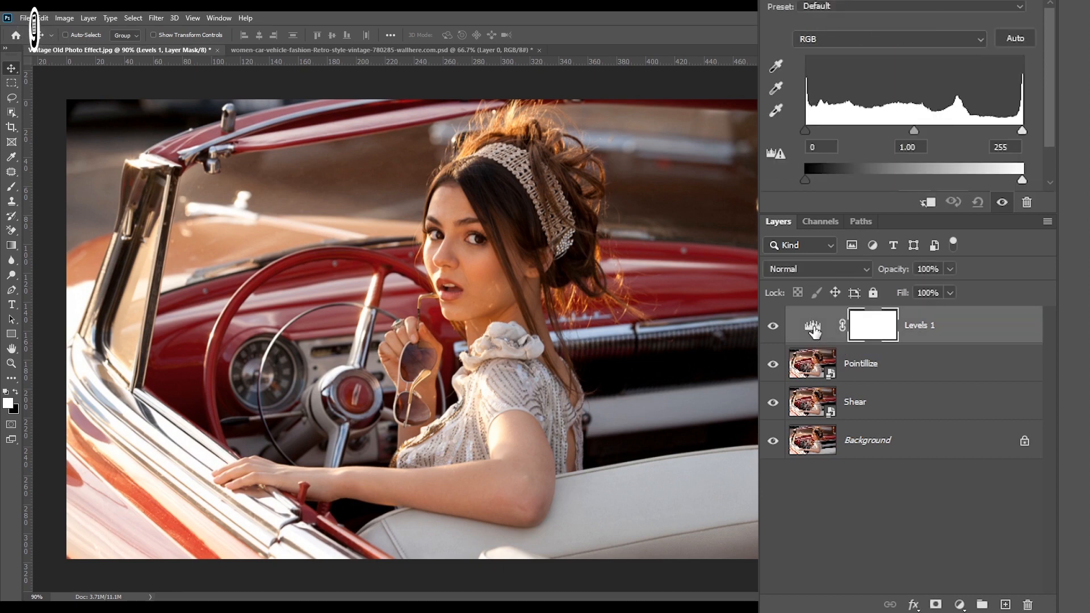
click(808, 340)
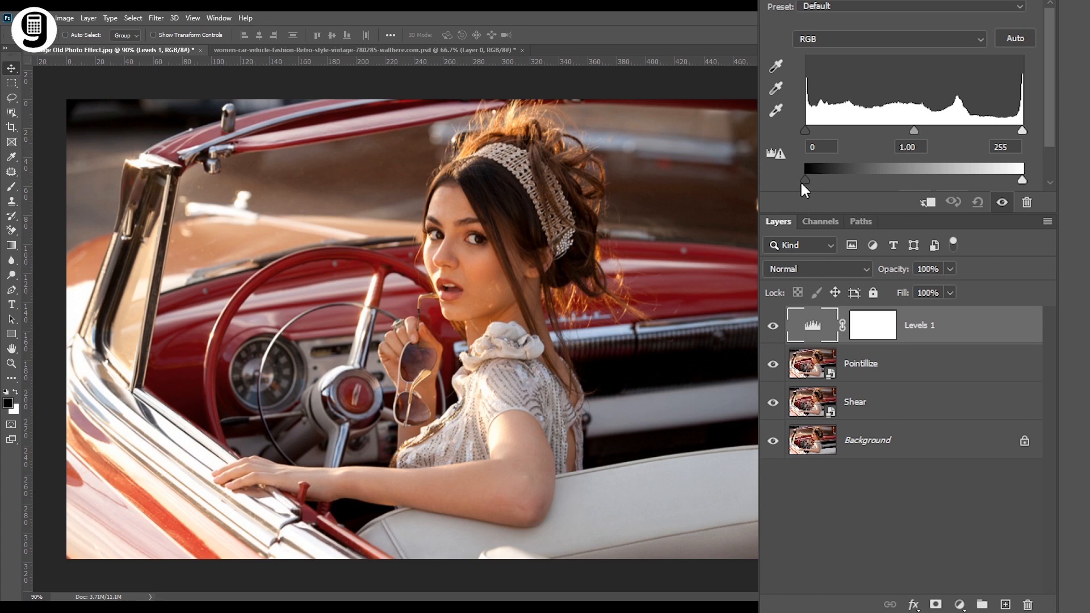
drag(804, 182, 833, 183)
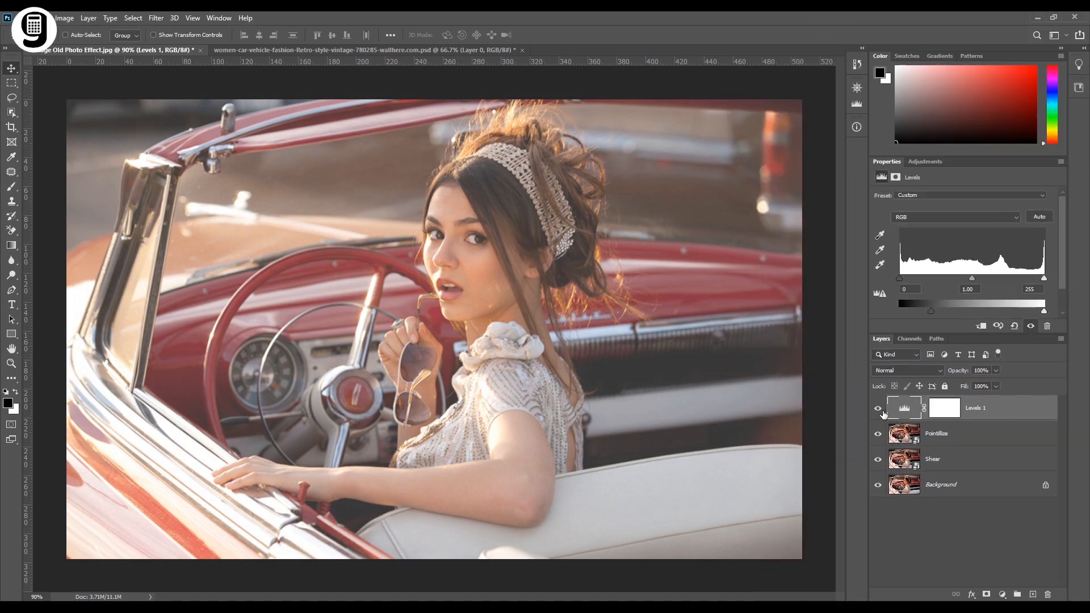
click(878, 408)
click(878, 409)
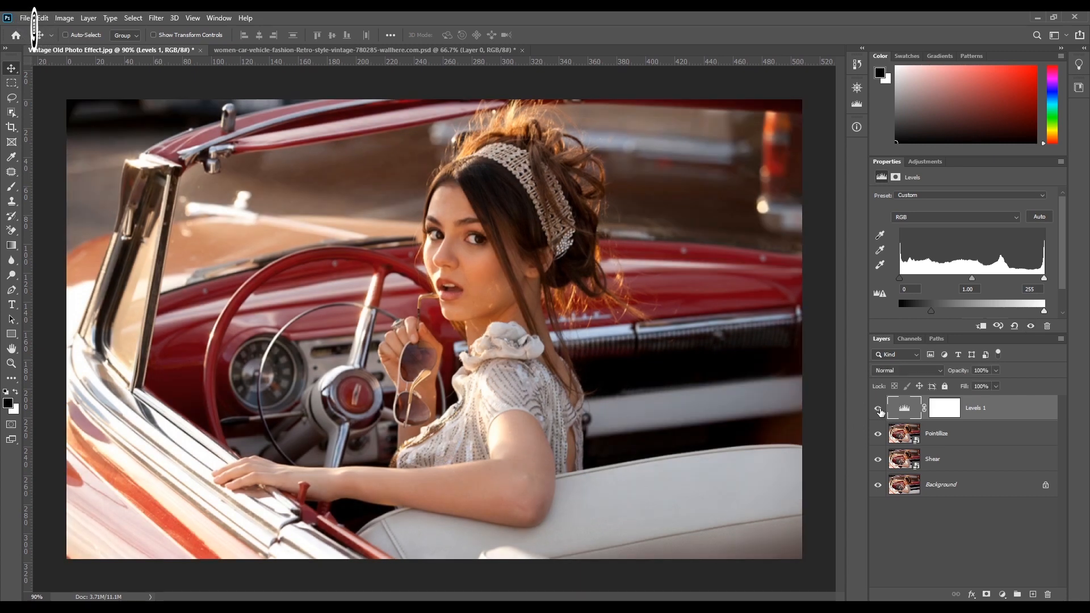
click(945, 519)
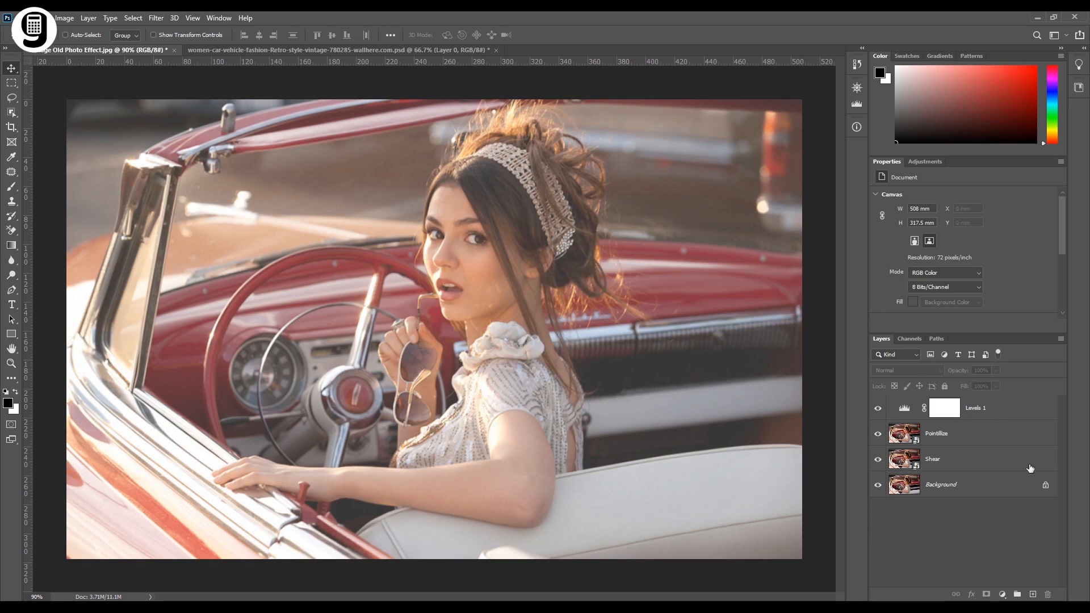
Step: Add a Color Balance adjustment layer above Levels 1, setting the midtones to Cyan-Red +44 and Yellow-Blue -5
click(958, 414)
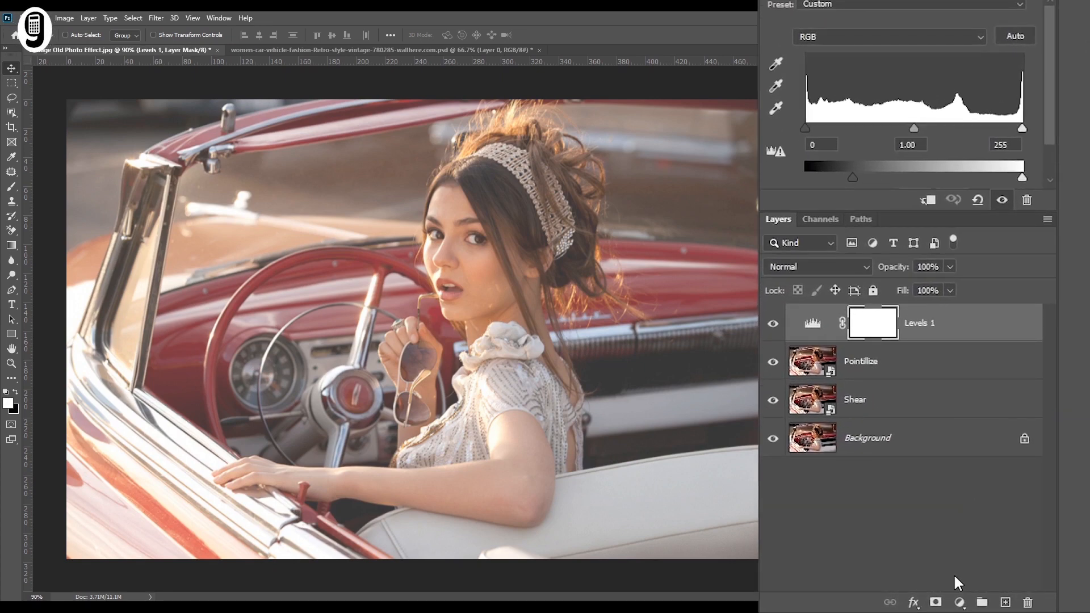
click(959, 603)
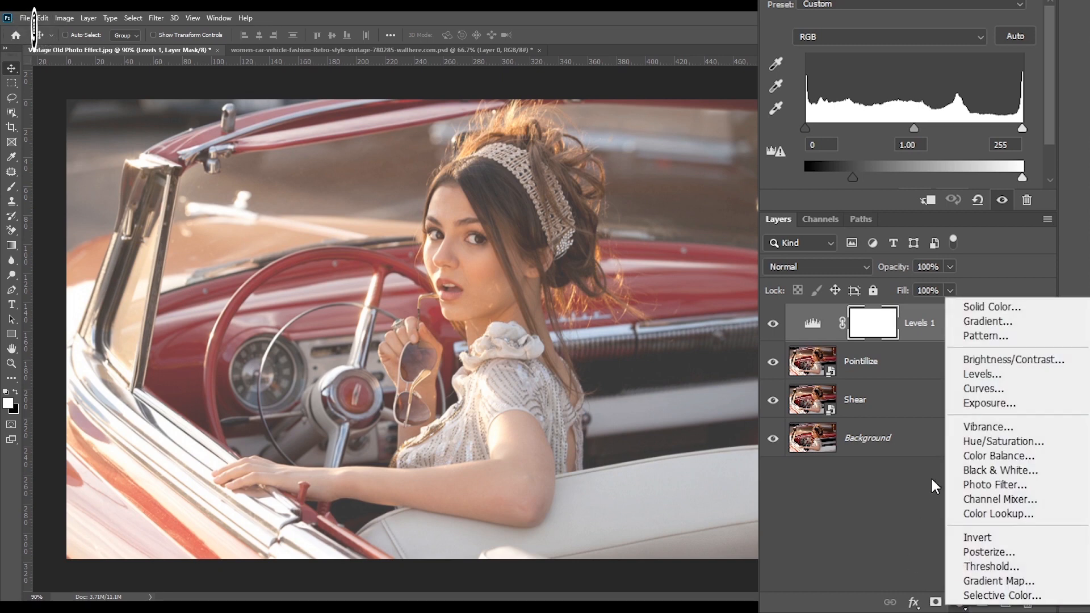
click(972, 454)
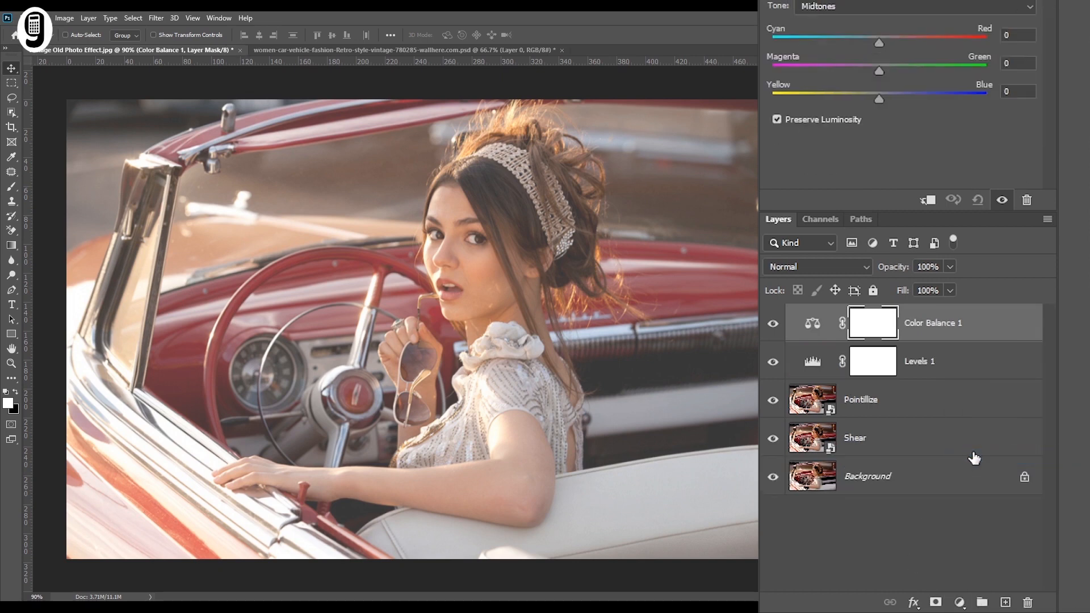
click(814, 326)
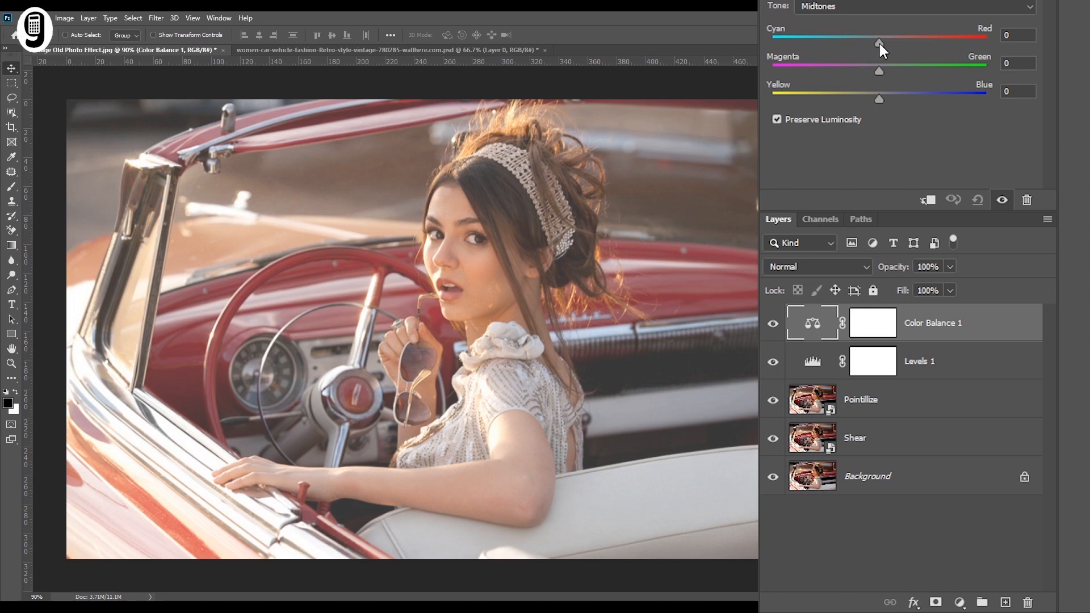
drag(879, 42, 929, 67)
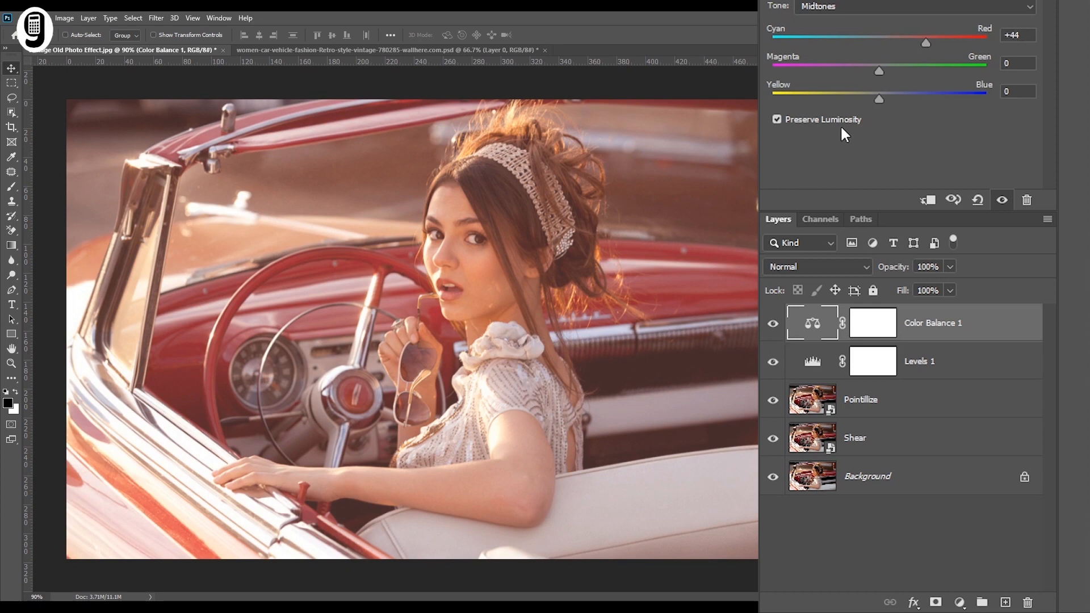
mouse_move(878, 100)
mouse_down()
mouse_move(859, 99)
mouse_move(870, 100)
mouse_up()
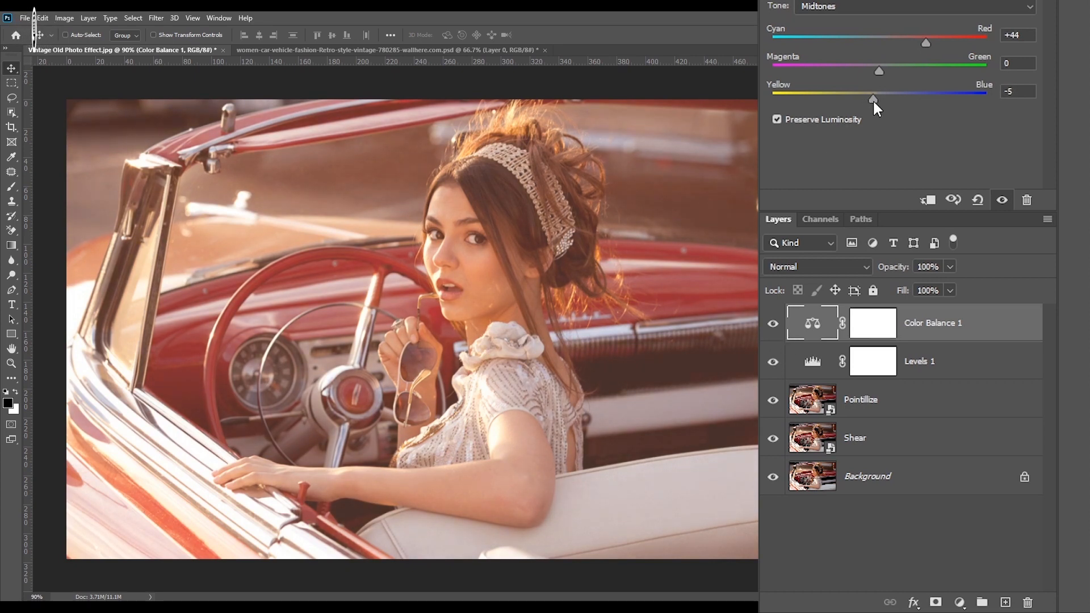
click(924, 528)
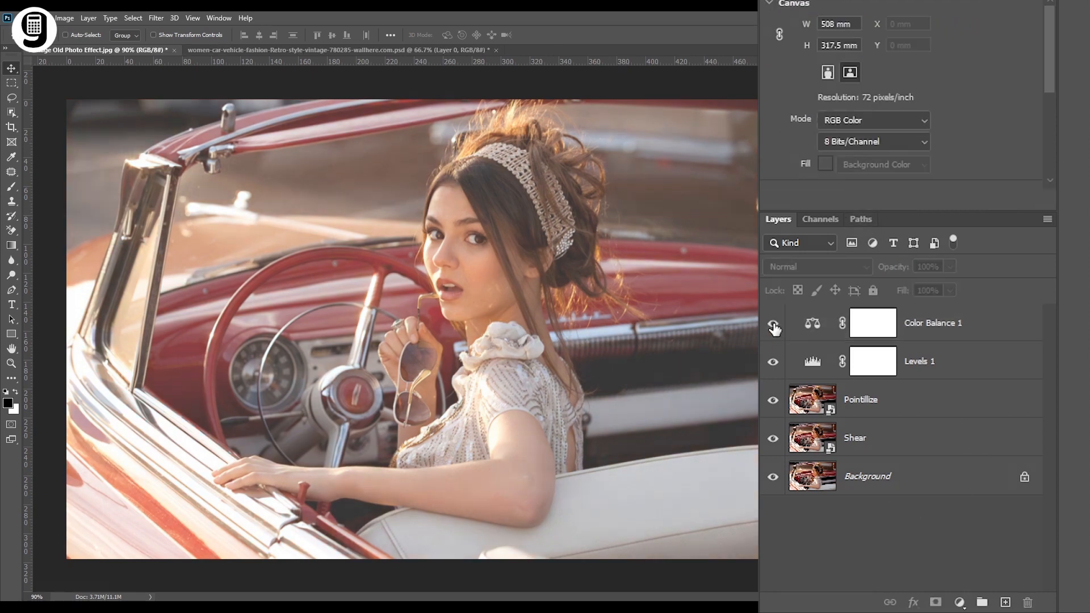
Step: Add a Brightness/Contrast adjustment layer above Color Balance 1 with brightness -30 and contrast 37
click(990, 322)
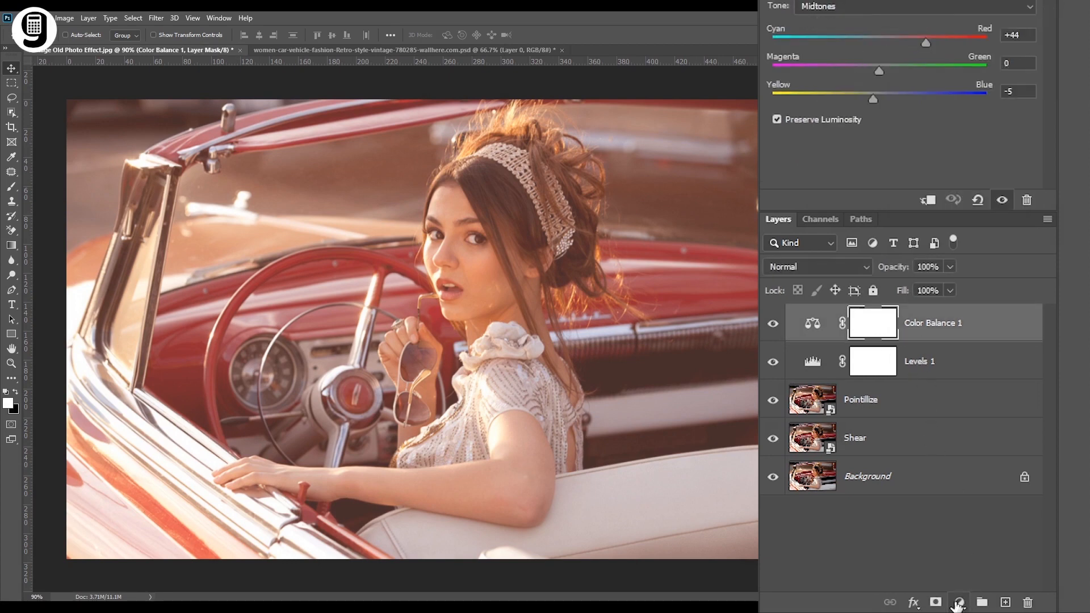
click(960, 602)
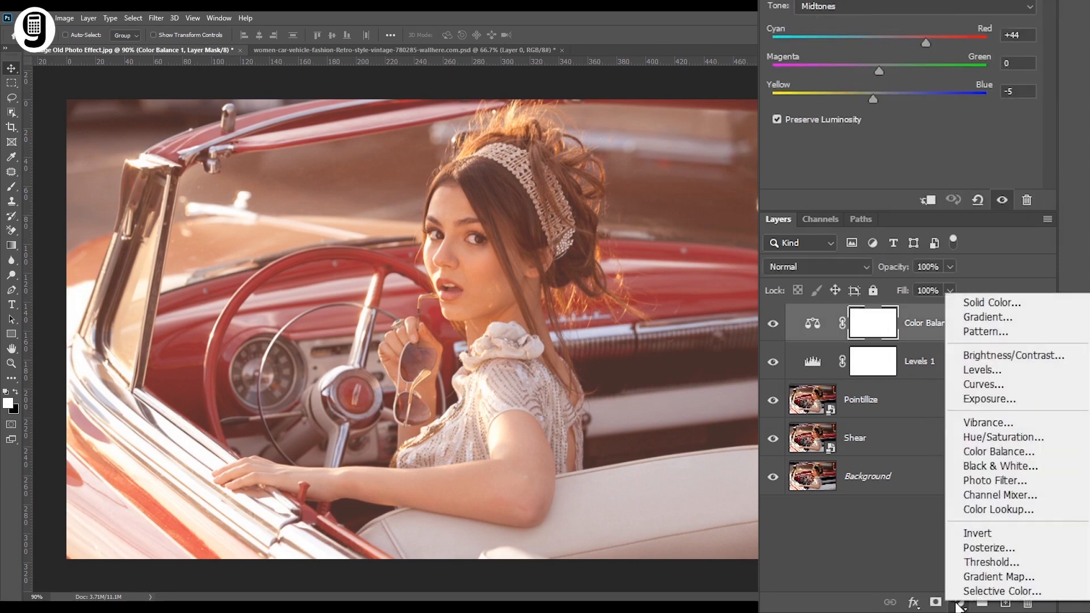
click(1014, 356)
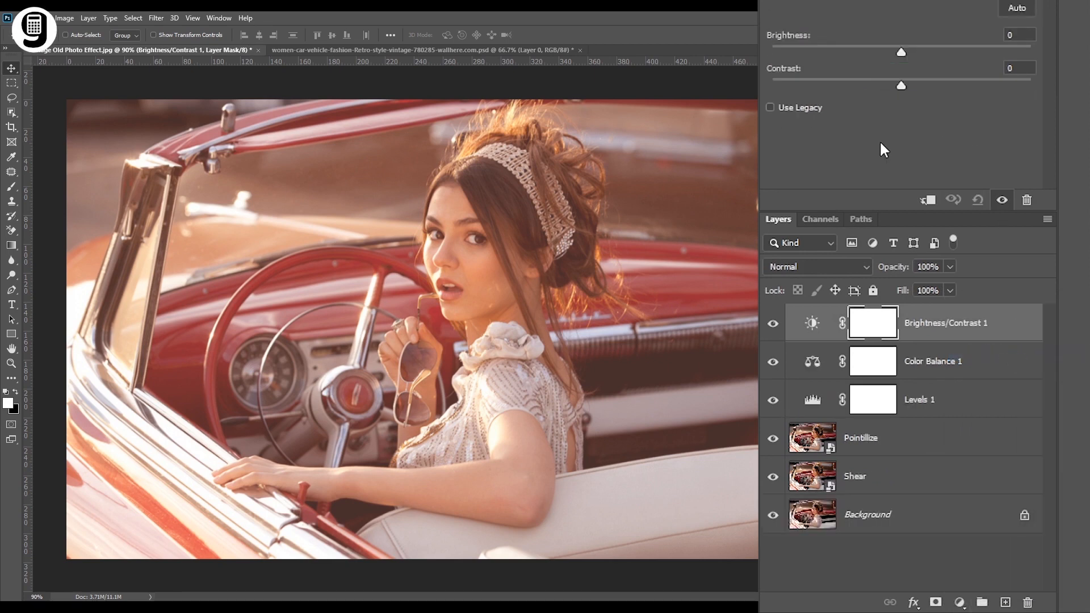
drag(903, 90, 949, 119)
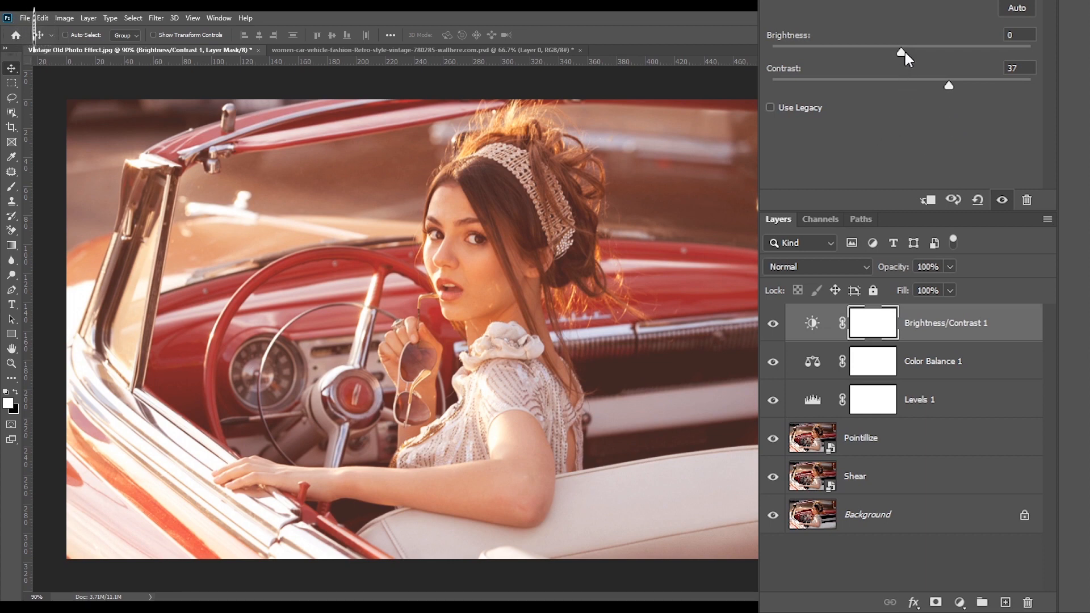
drag(902, 50, 876, 46)
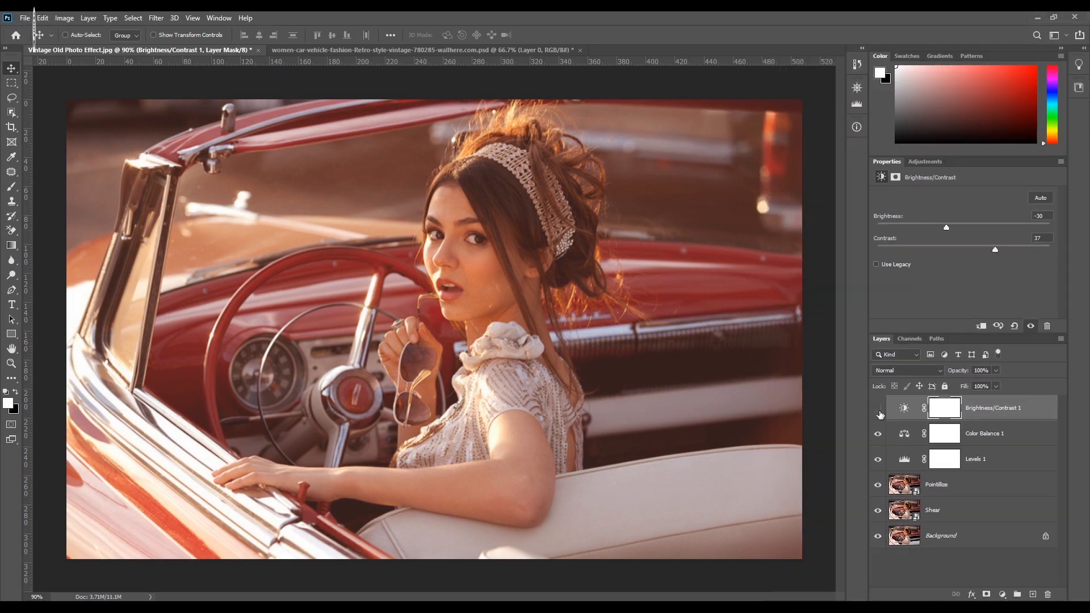
click(880, 412)
click(879, 413)
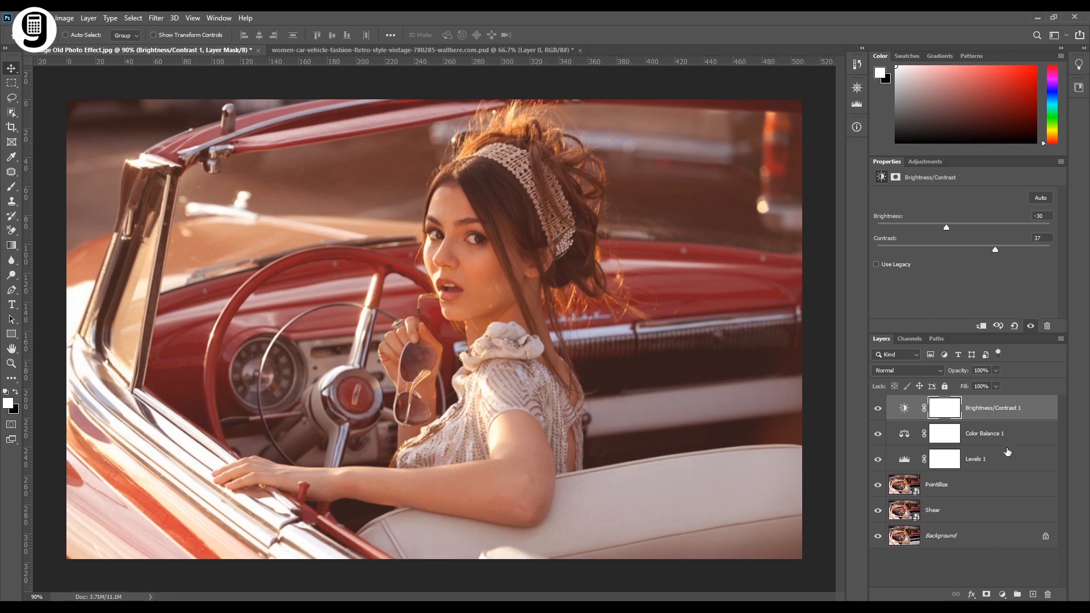
Step: Group the Brightness/Contrast 1, Color Balance 1 and Levels 1 layers under the name Adjustments, and undo that grouping
click(1044, 413)
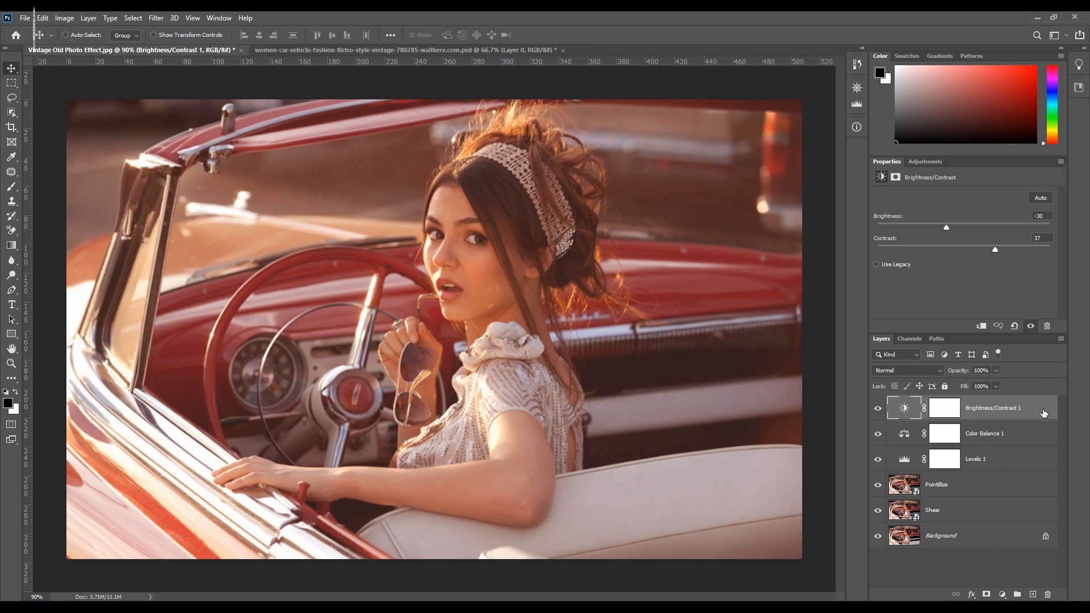
shift+click(1033, 454)
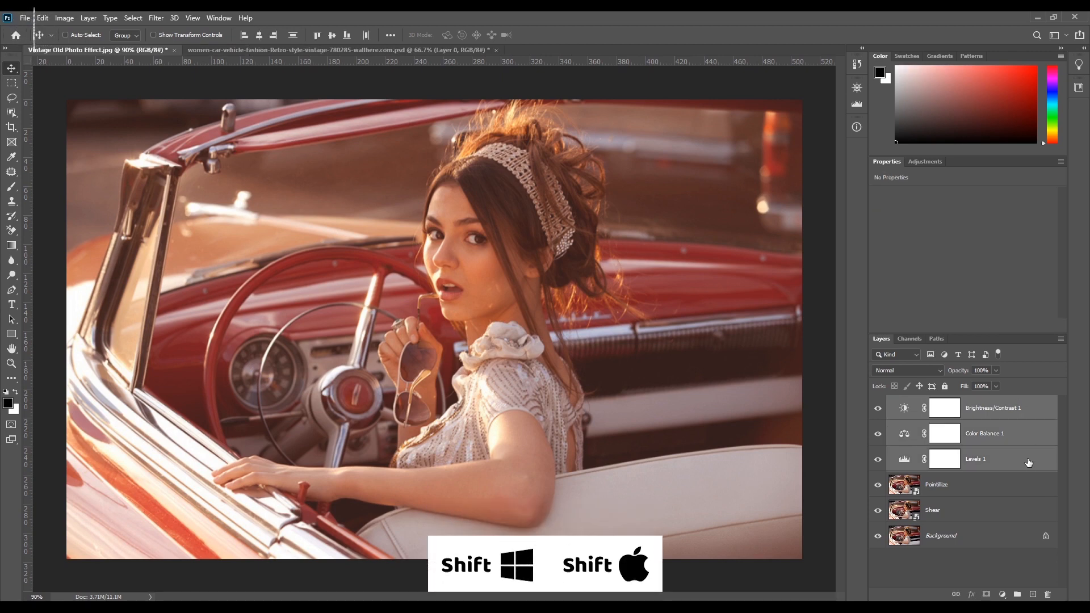
right_click(1027, 458)
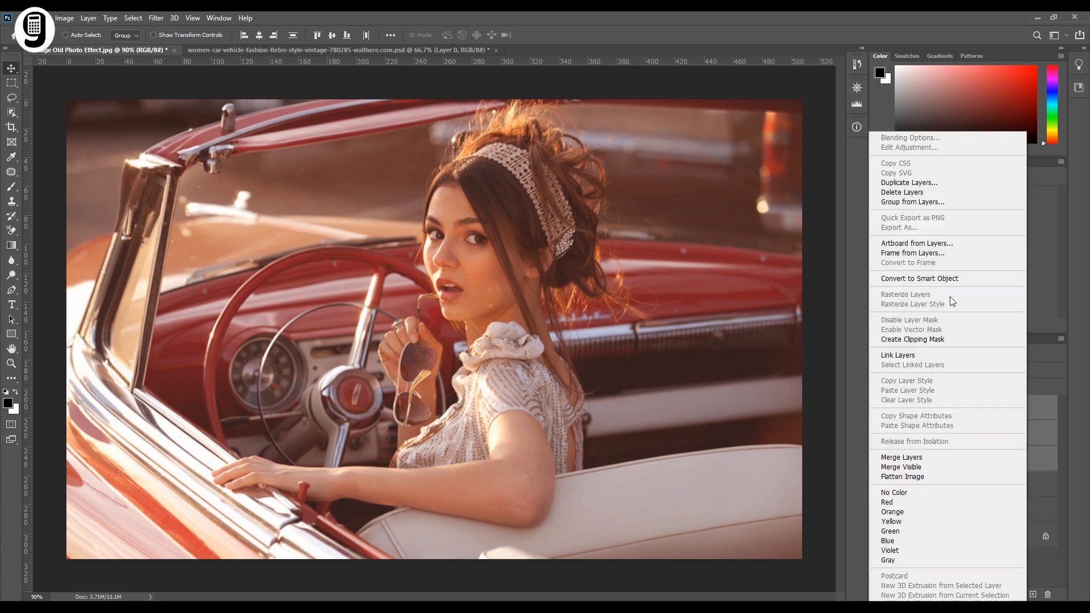
click(938, 199)
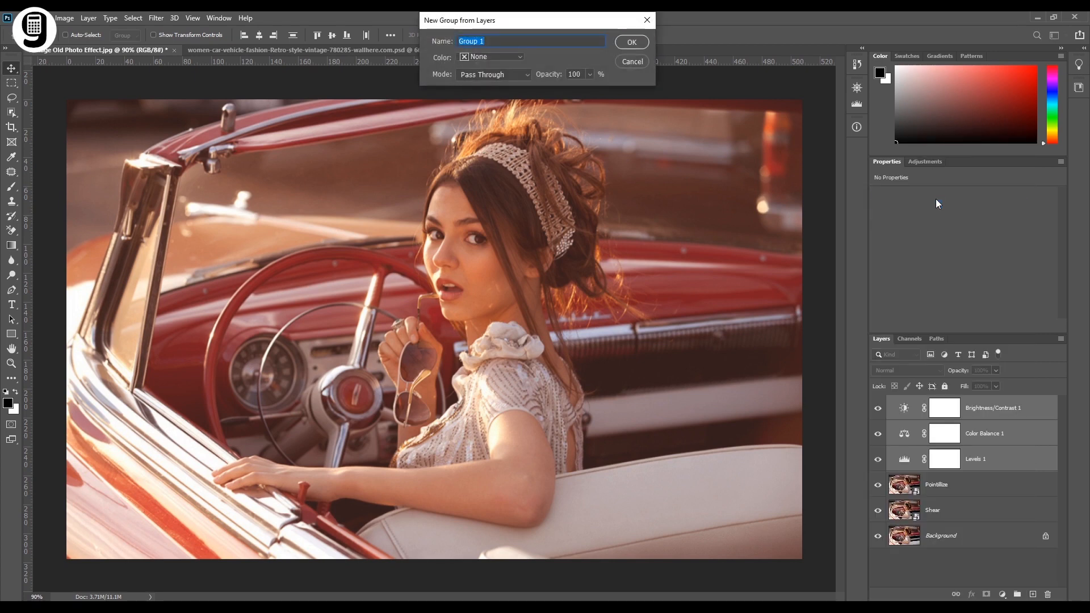
drag(593, 20, 628, 218)
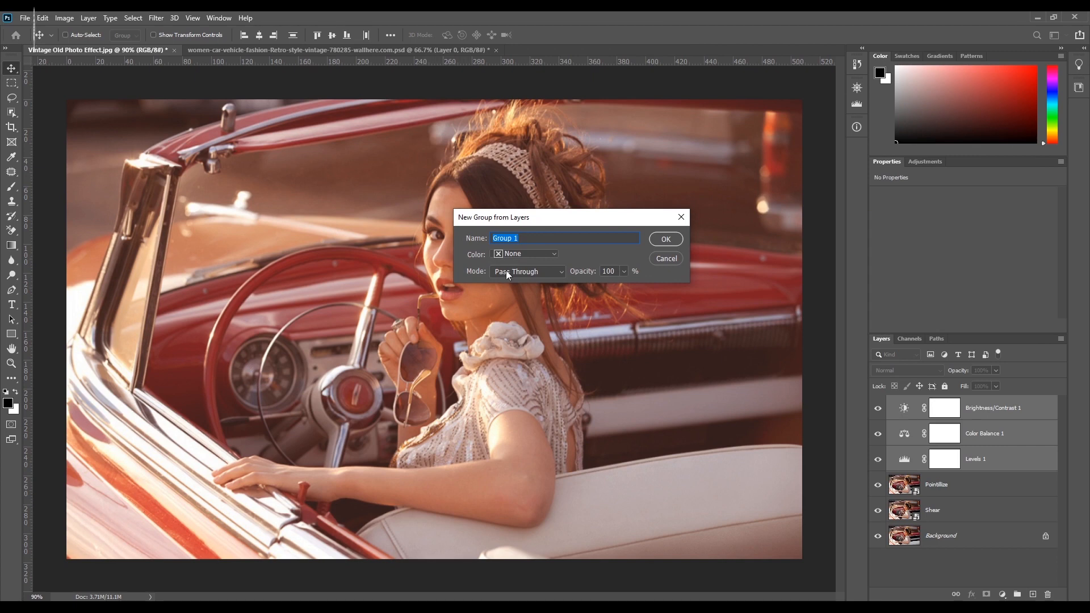
text(Adj)
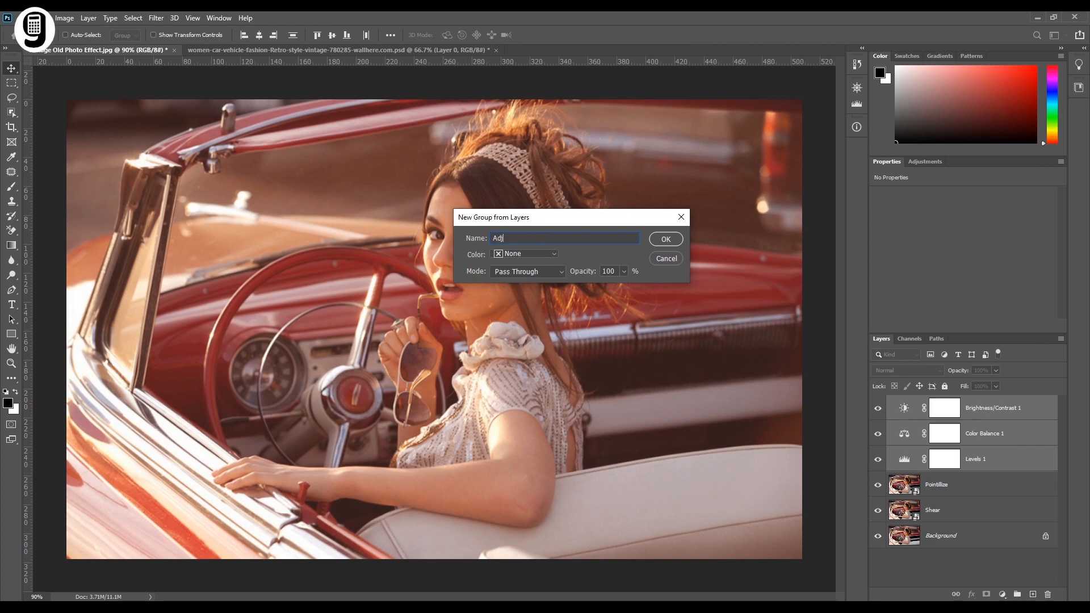
text(ustmen)
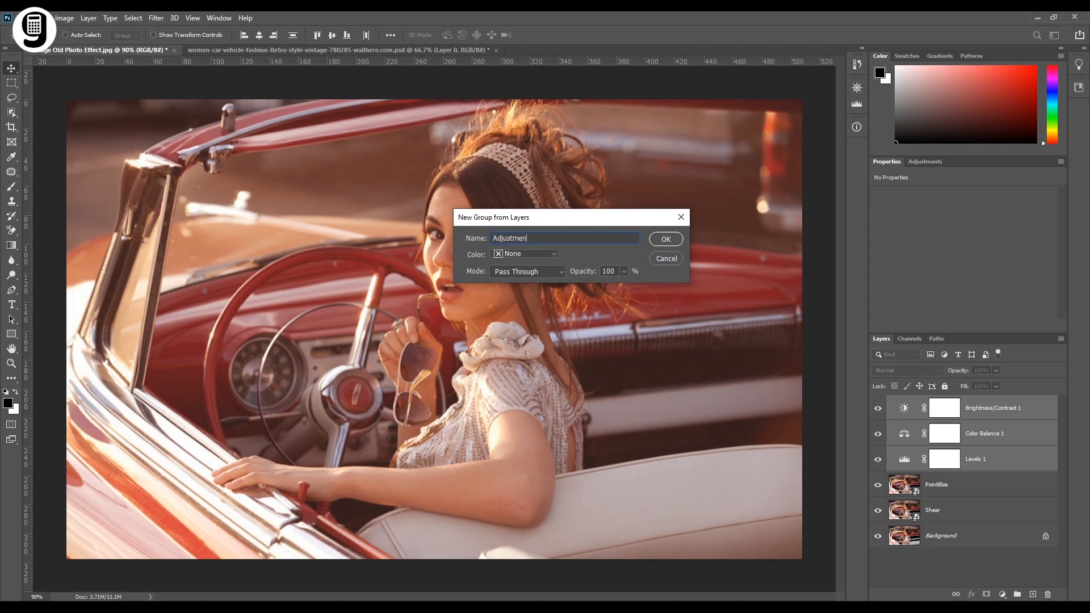
text(ts)
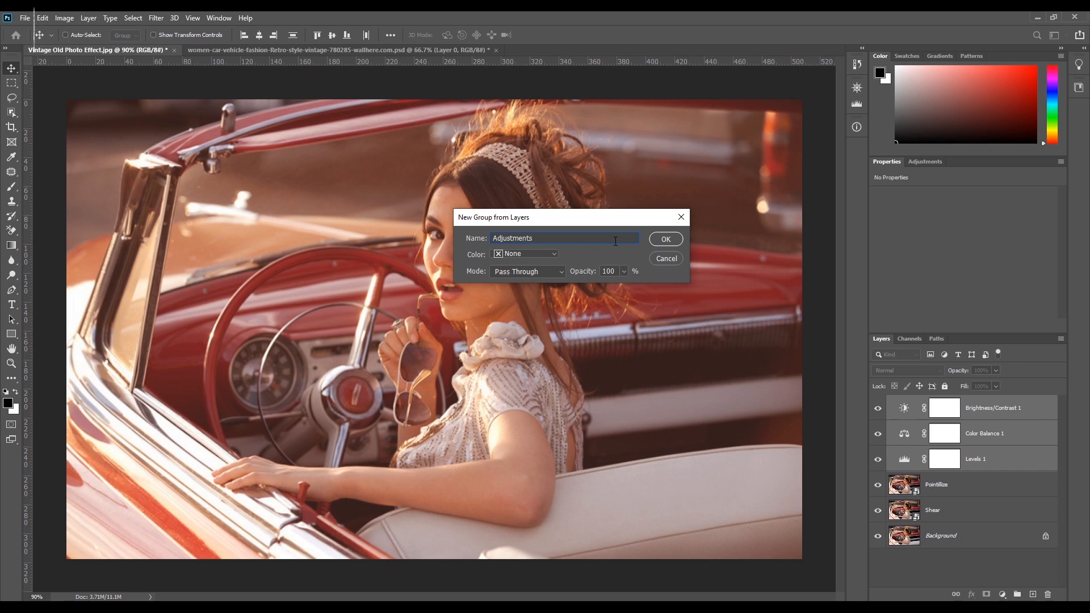
click(666, 239)
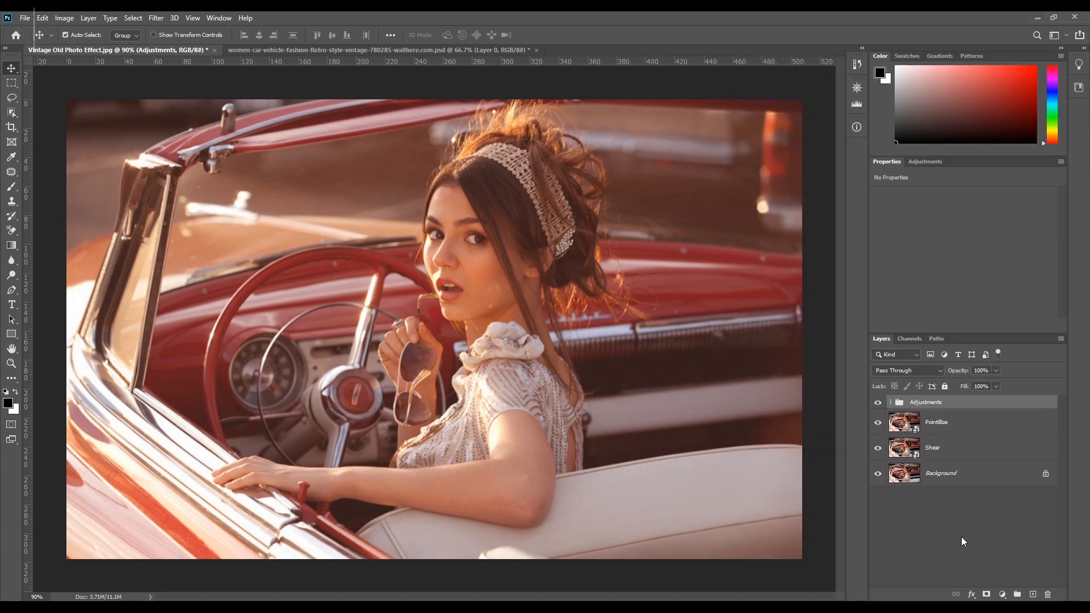
key(ctrl+shift+g)
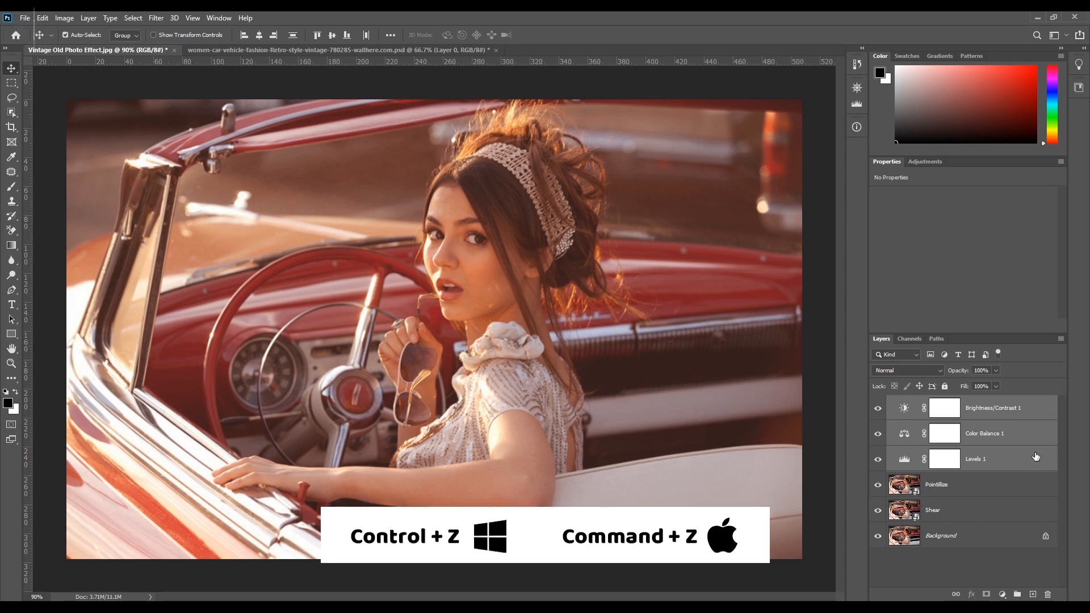
Step: Group the three selected adjustment layers again and rename the group Adjustments
key(ctrl+g)
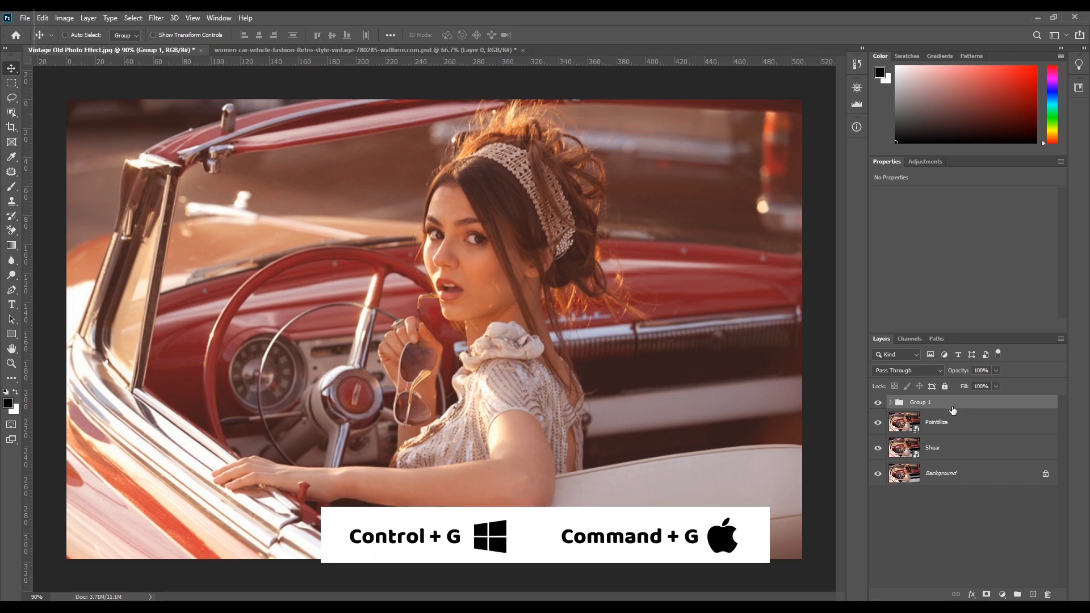
double_click(921, 402)
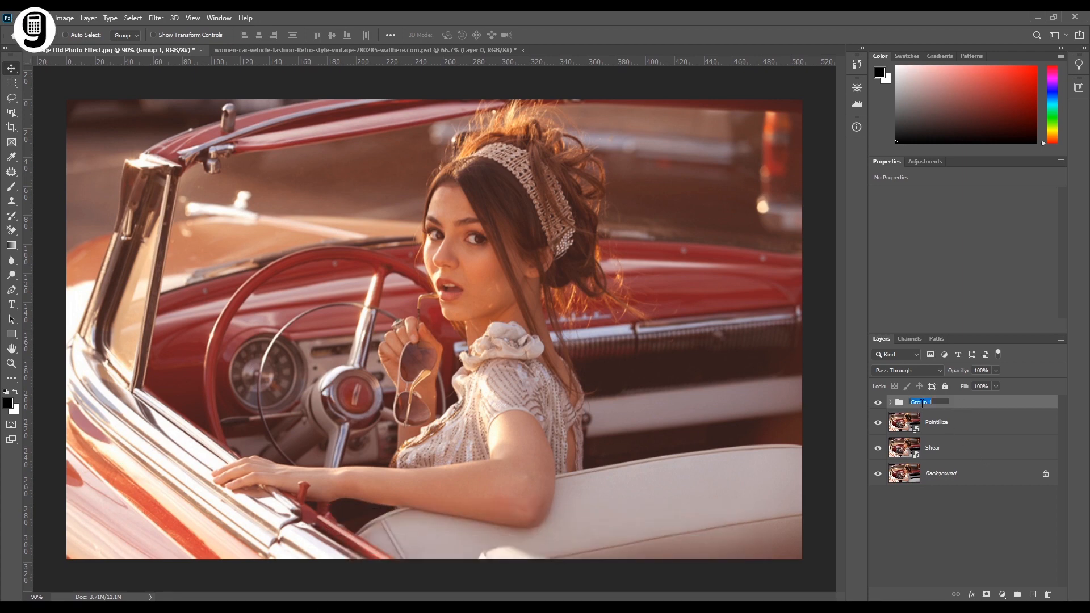
text(Adjustments)
key(Return)
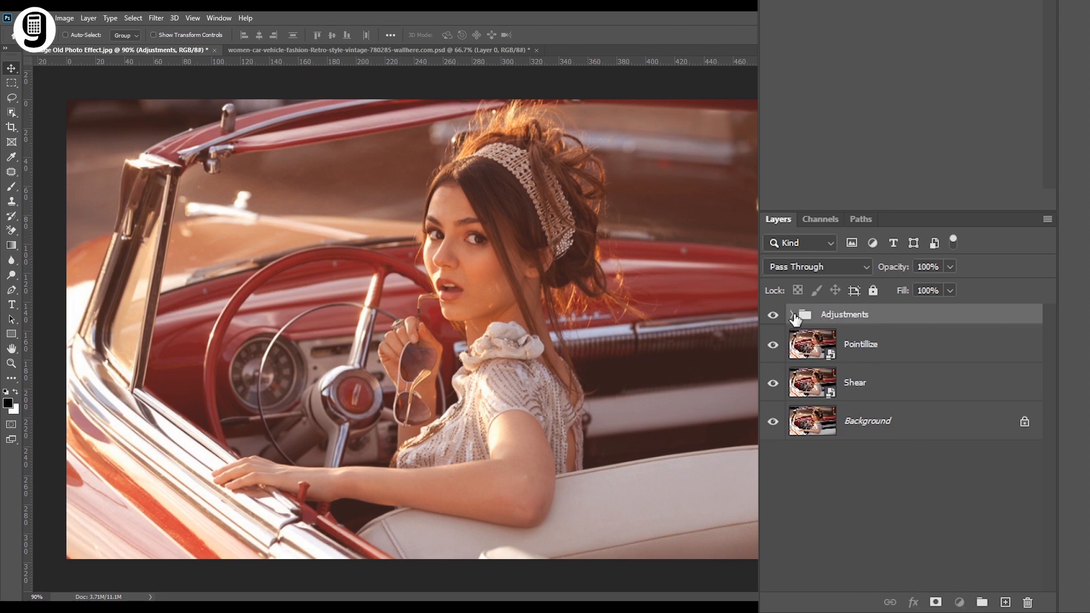
Step: Set the blend mode of Color Balance 1 inside the Adjustments group to Lighten and collapse the group
click(791, 315)
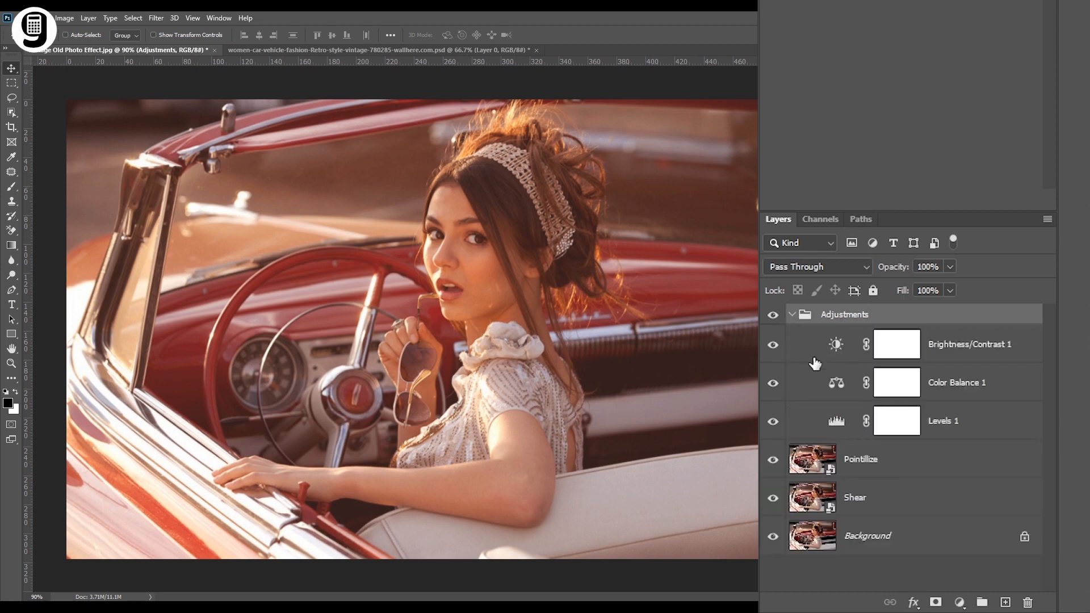
click(792, 315)
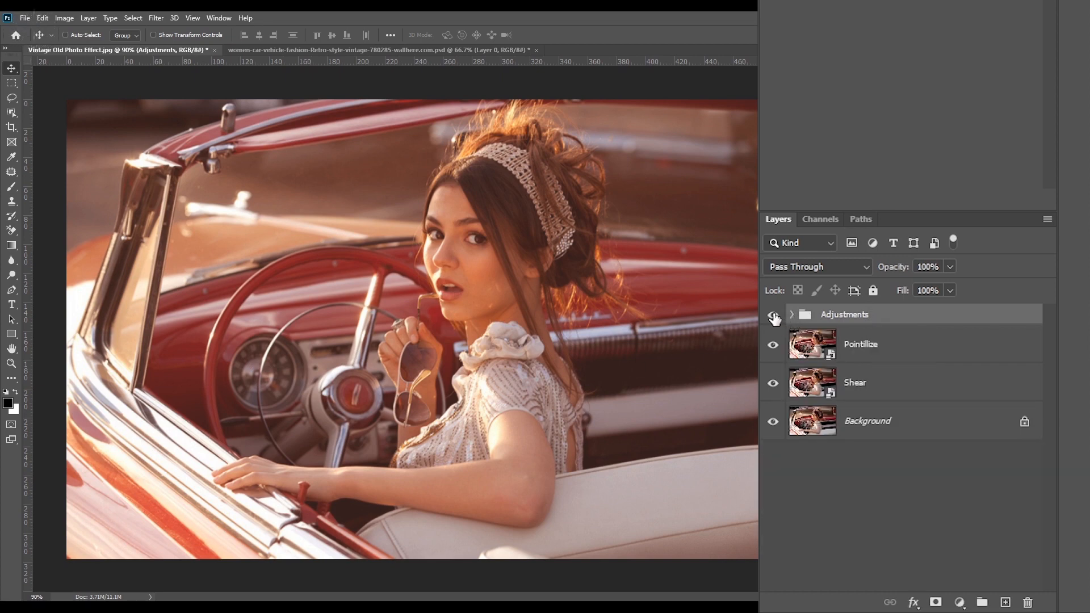
click(791, 315)
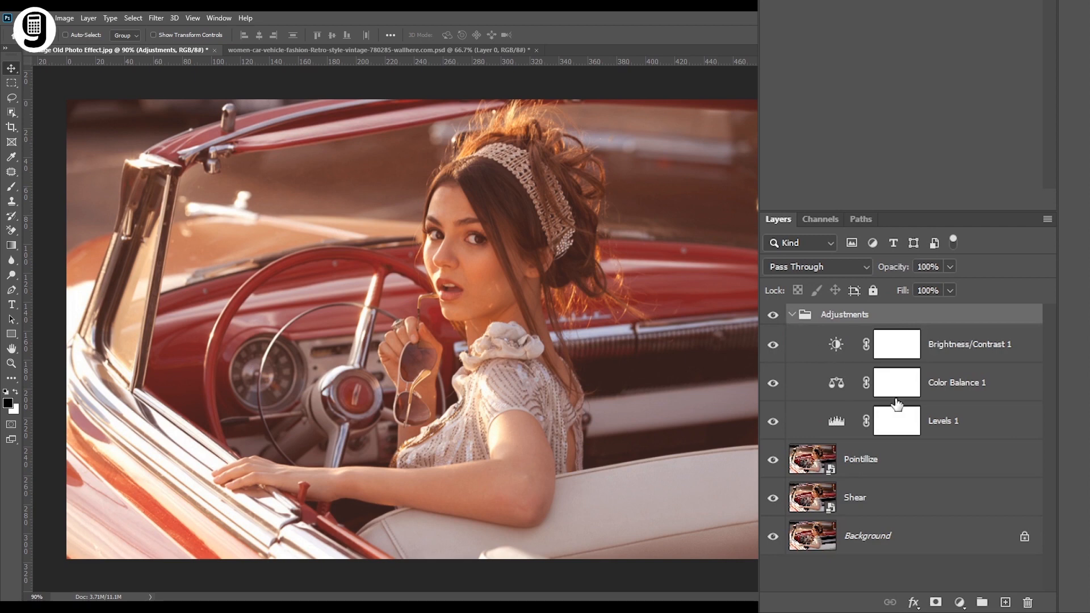
click(924, 383)
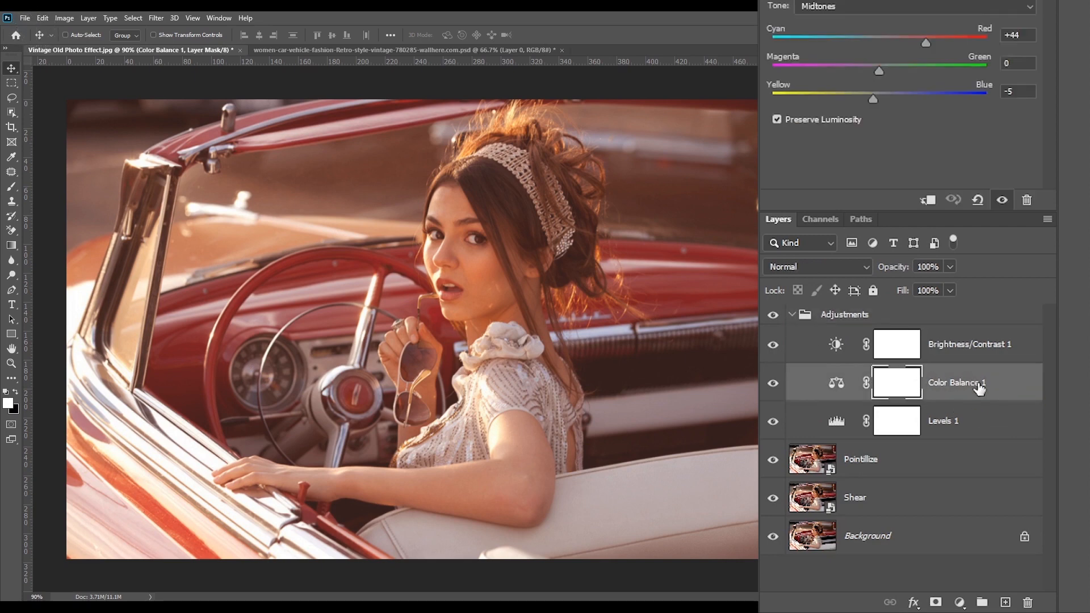
click(810, 272)
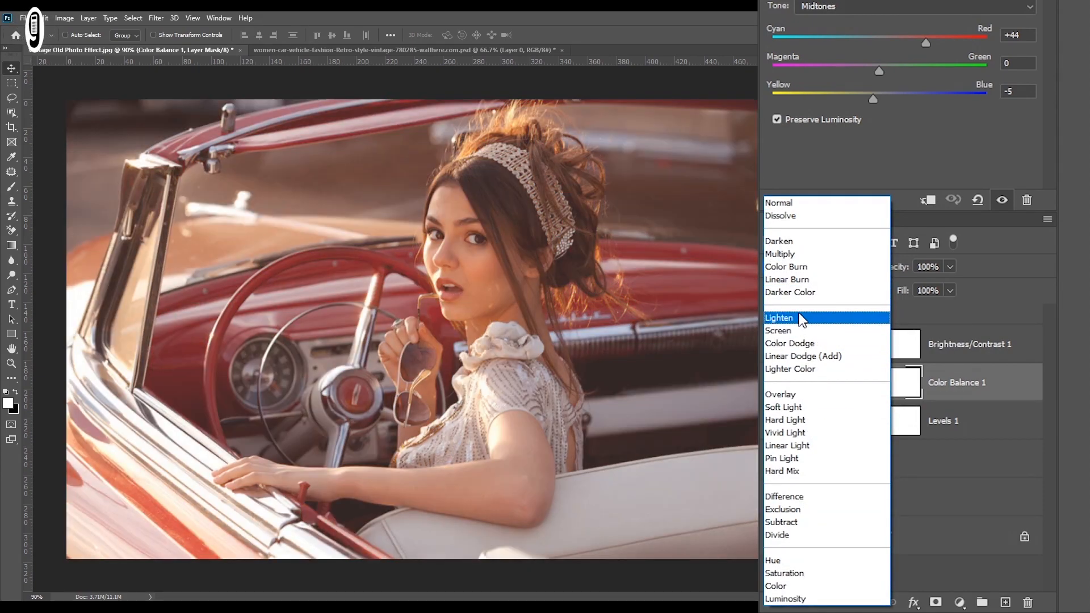
click(801, 318)
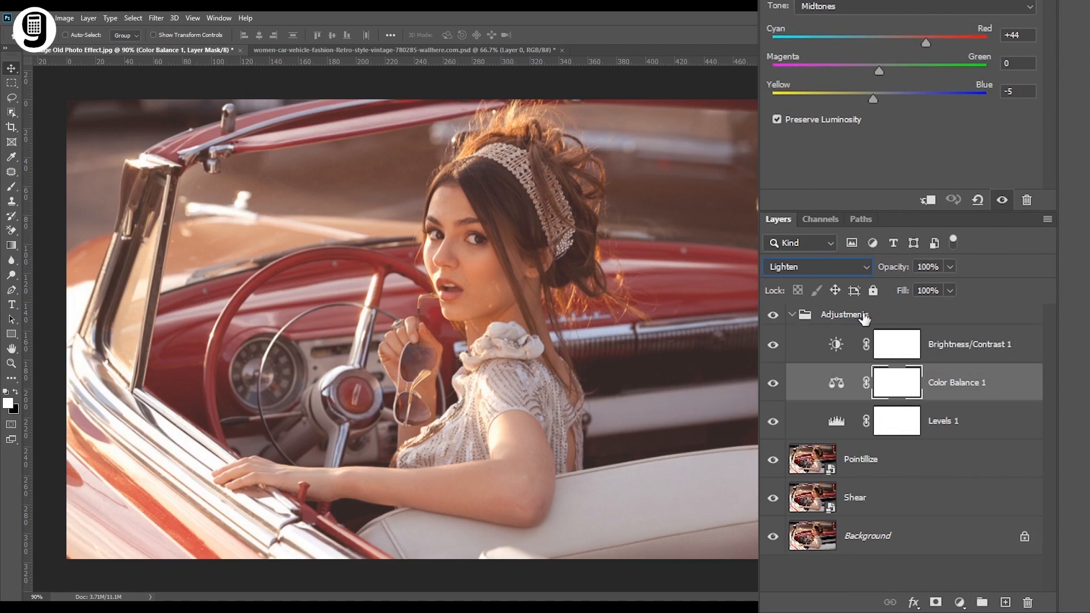
click(791, 316)
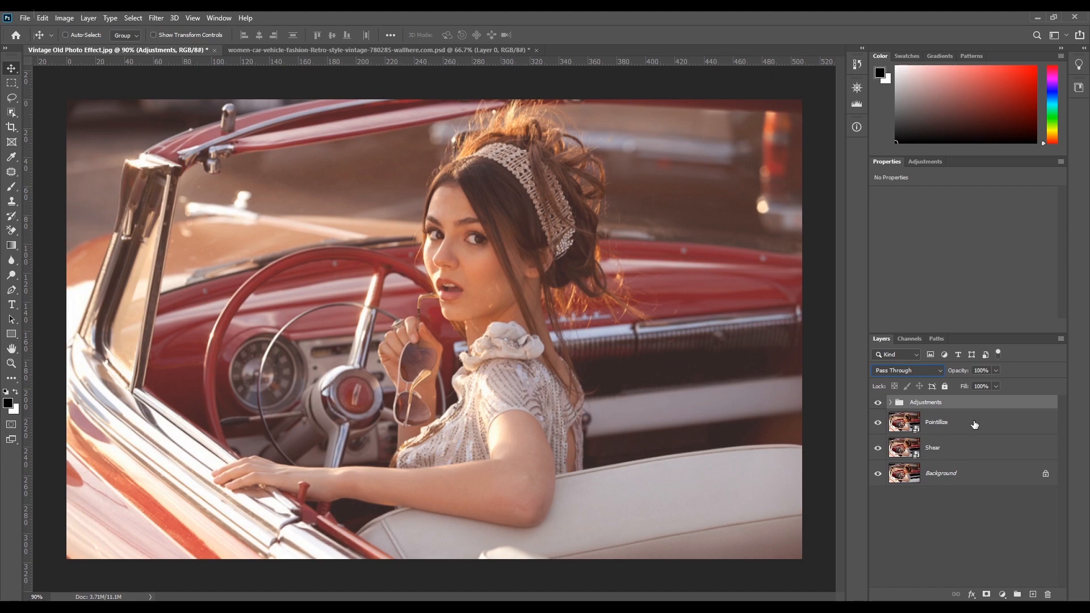
Step: Apply the Pointillize filter with a cell size of 3 to the Pointillize layer
click(976, 426)
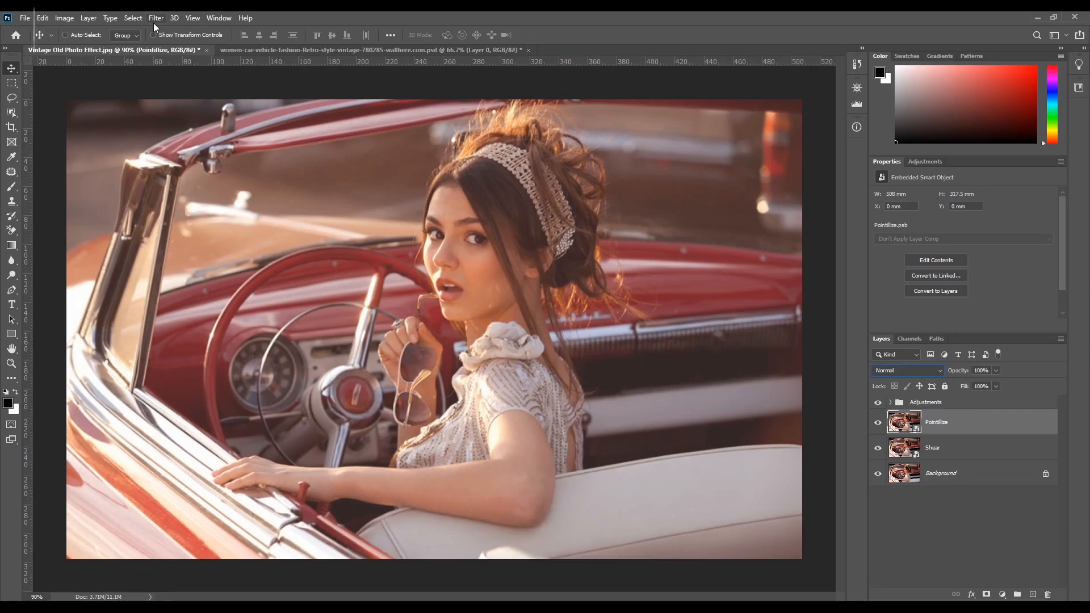
click(155, 20)
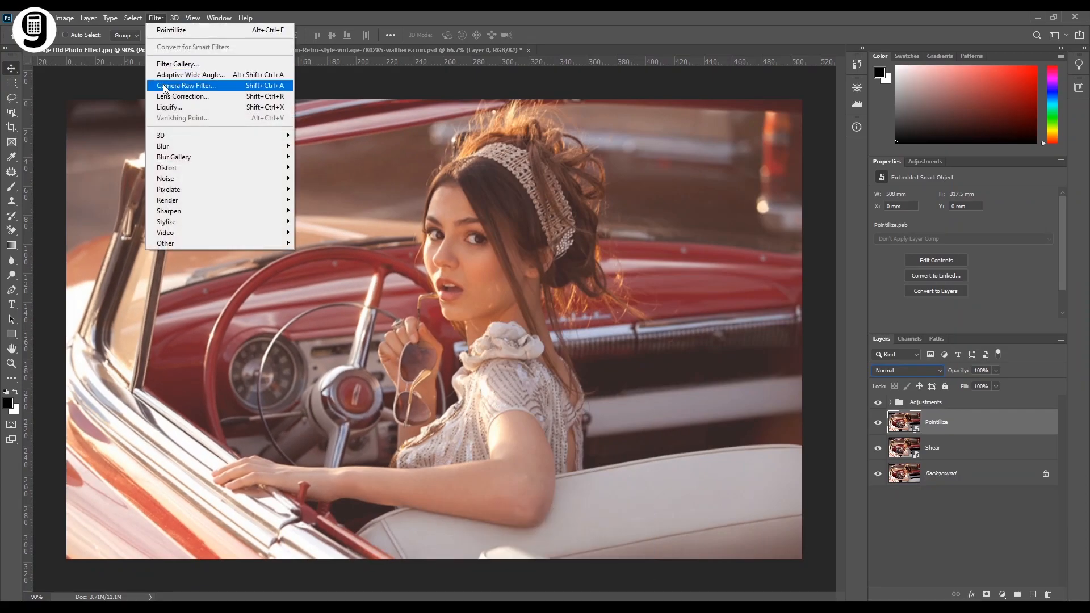
mouse_move(215, 189)
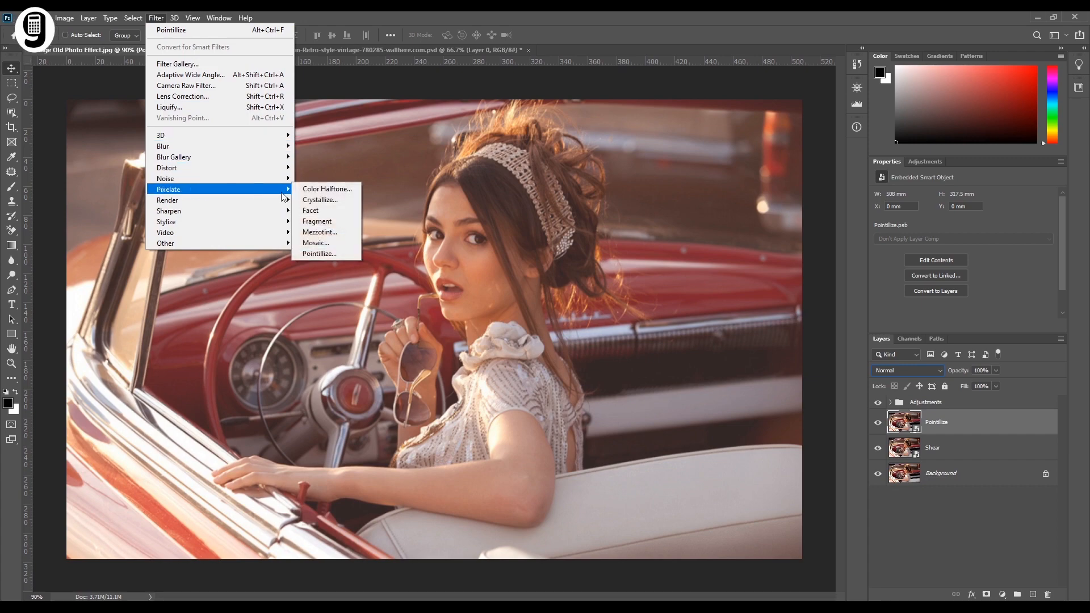
click(323, 253)
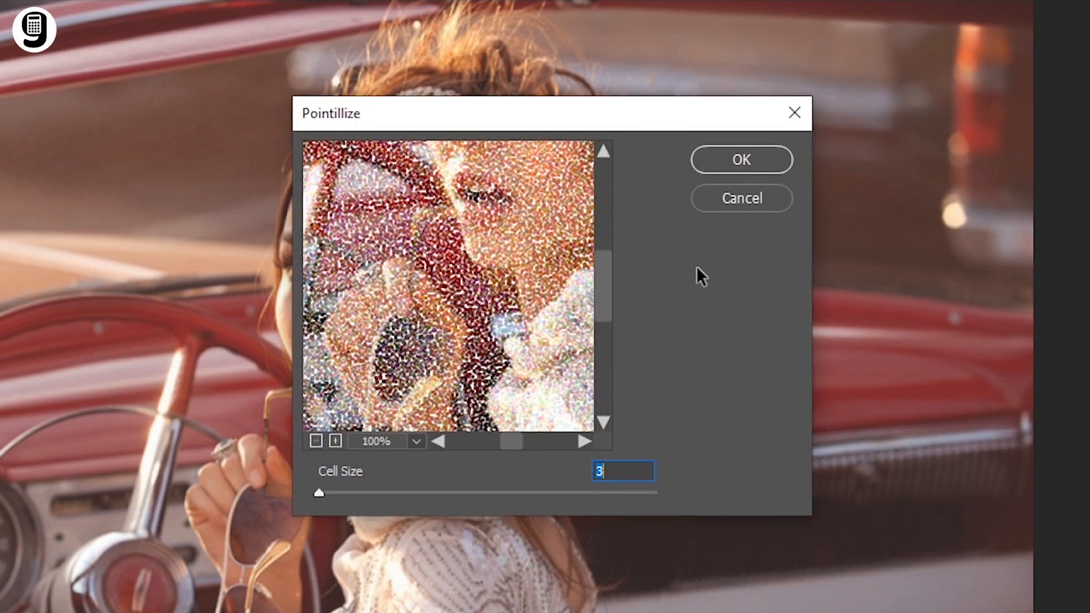
click(714, 165)
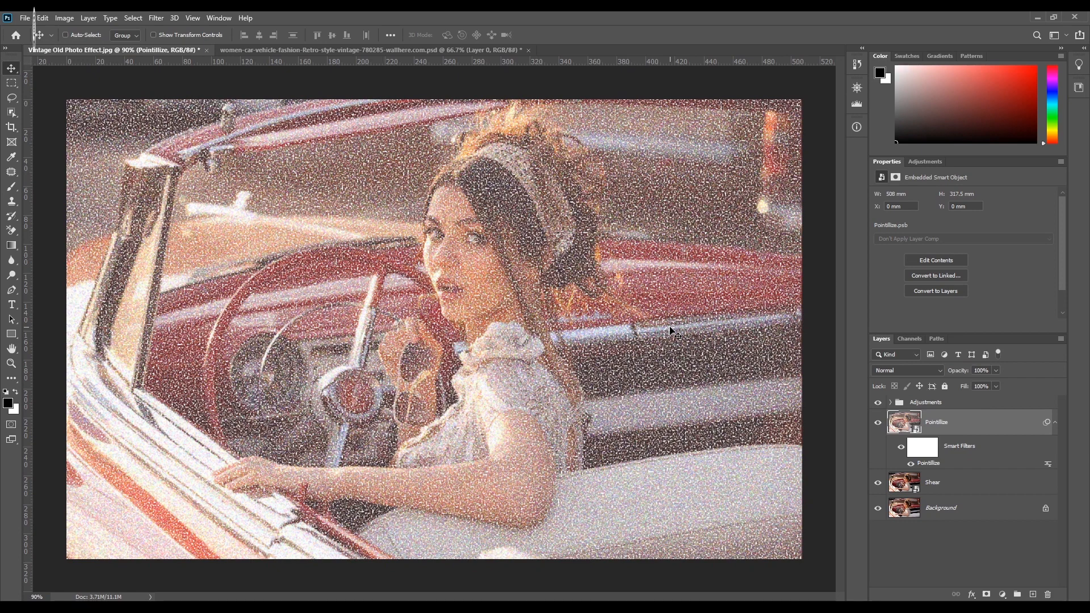
Step: Apply a Gaussian Blur with a radius of 1.0 pixels to the Pointillize layer
click(150, 17)
mouse_move(189, 150)
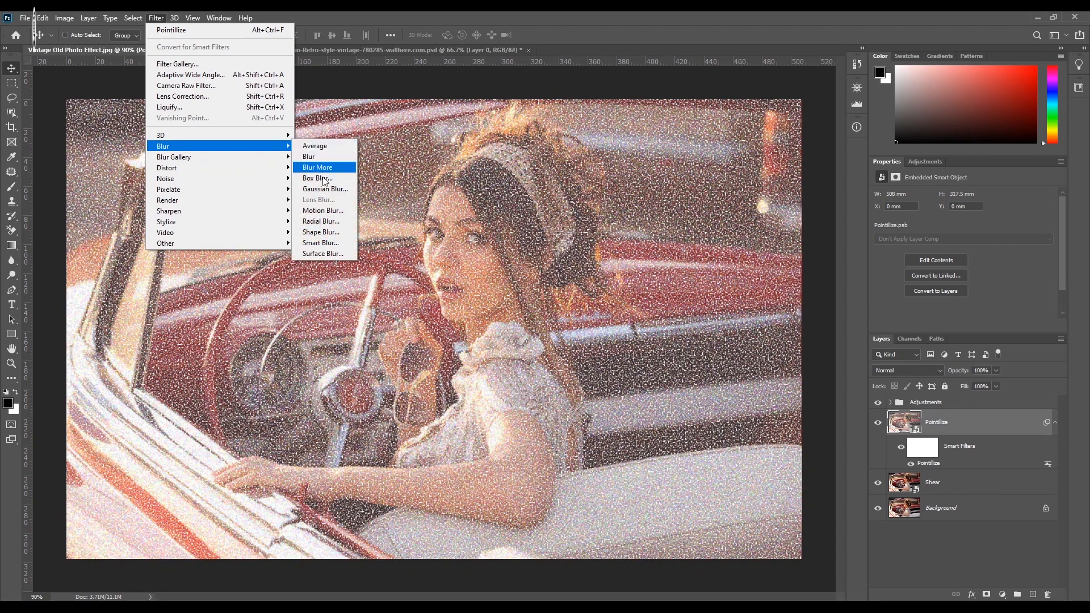
click(316, 188)
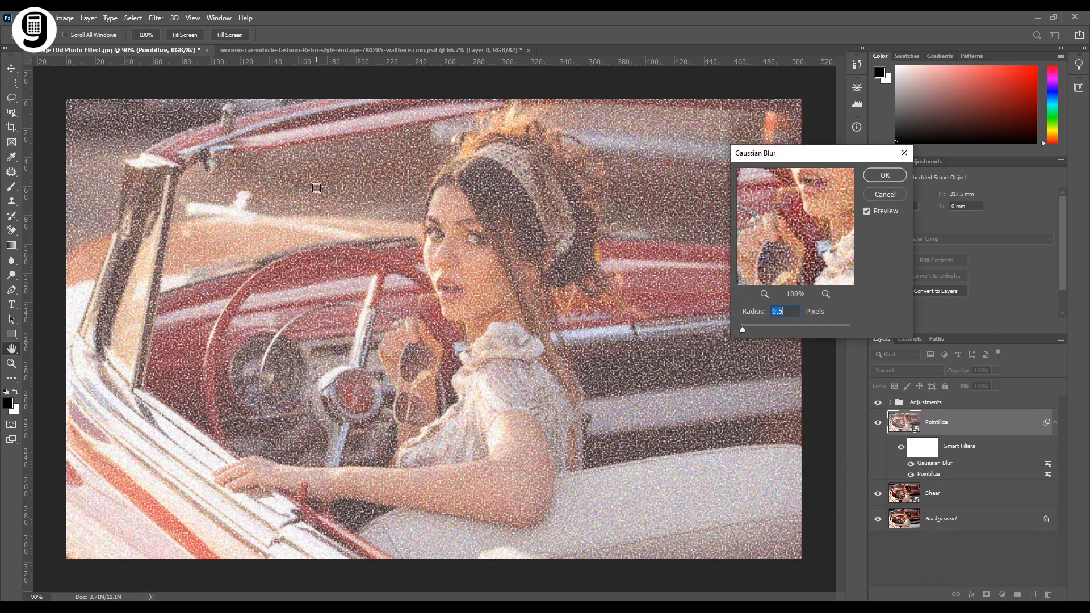
drag(782, 160, 510, 165)
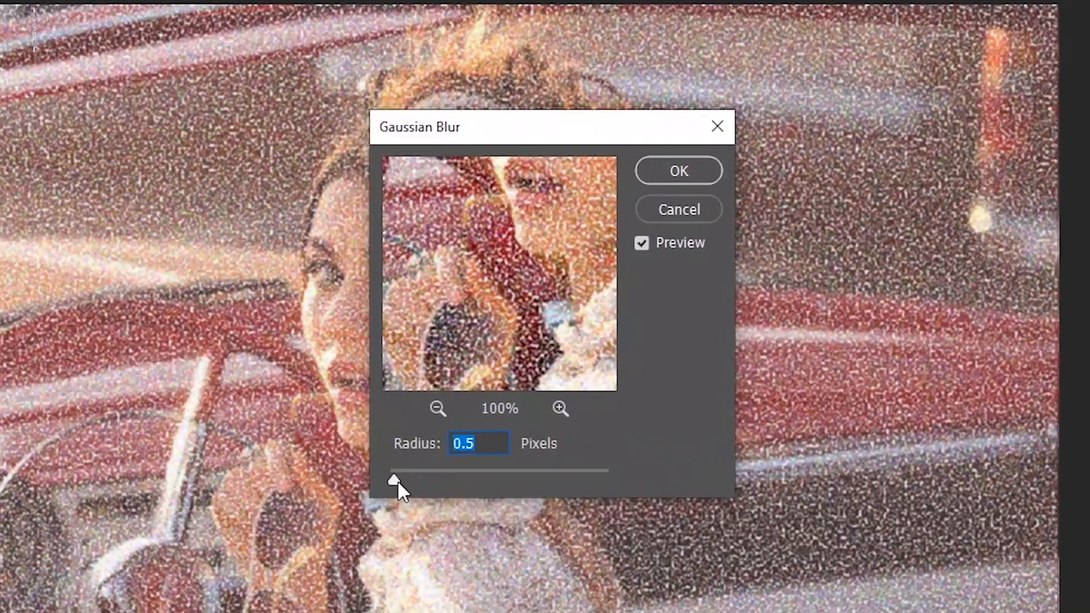
drag(397, 483, 401, 483)
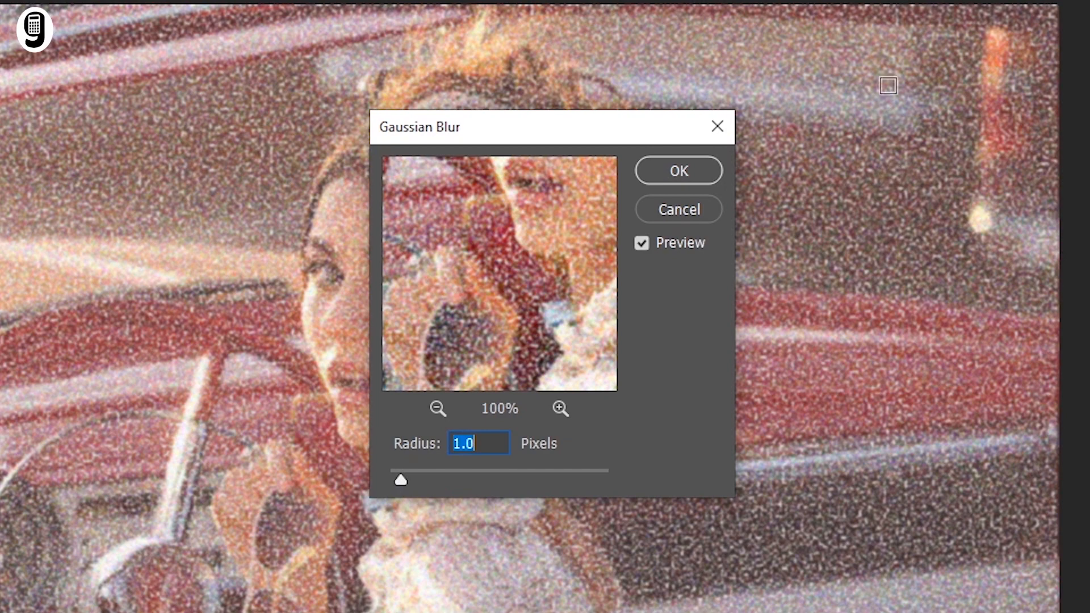
click(661, 169)
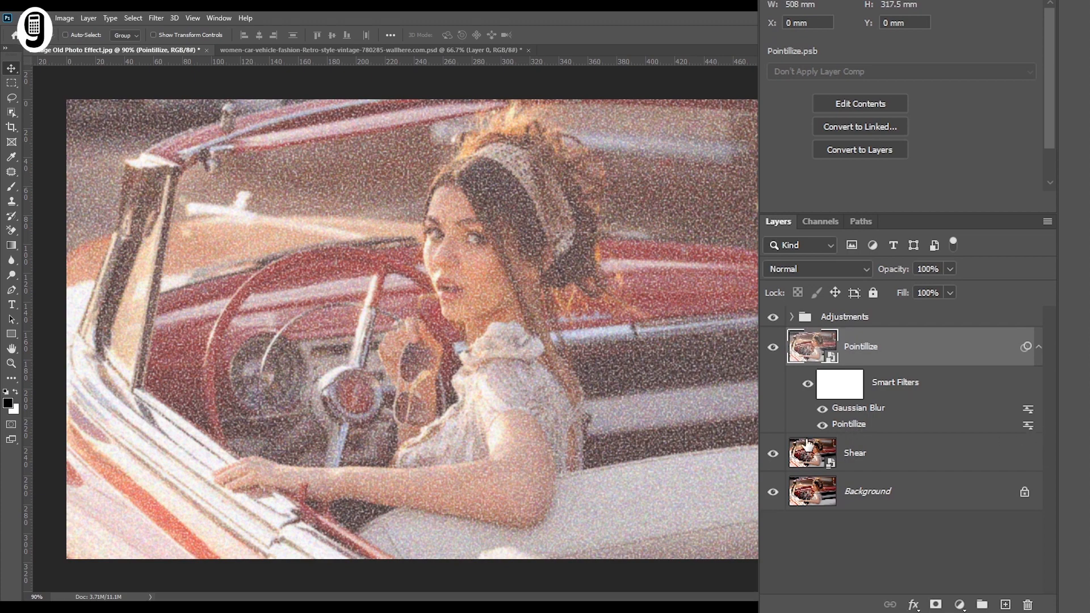
Step: Set the Pointillize smart filter's blending to Overlay mode at 51% opacity
double_click(1027, 425)
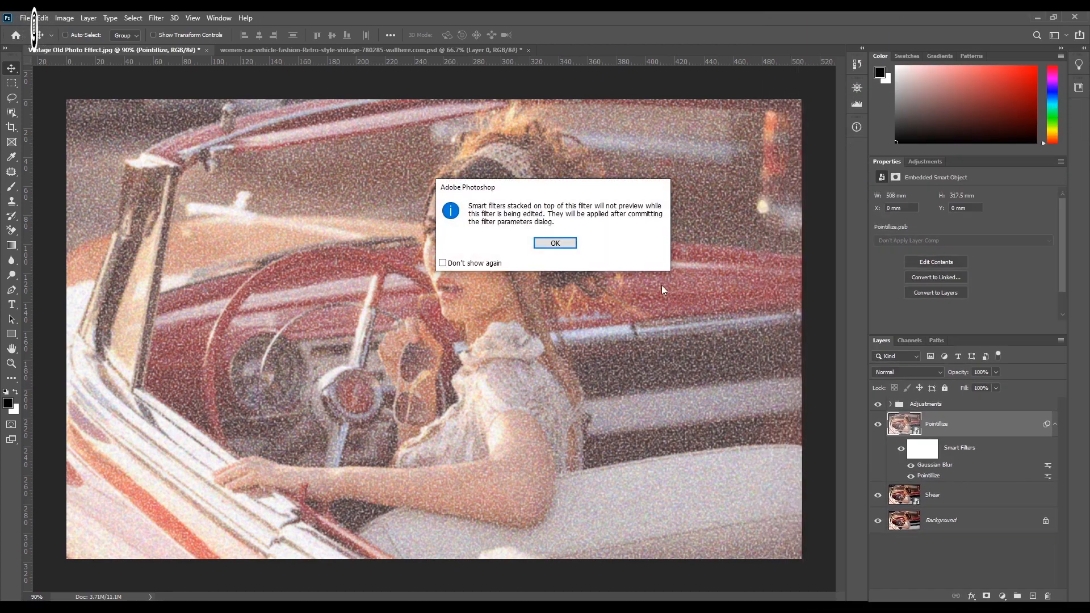
click(566, 248)
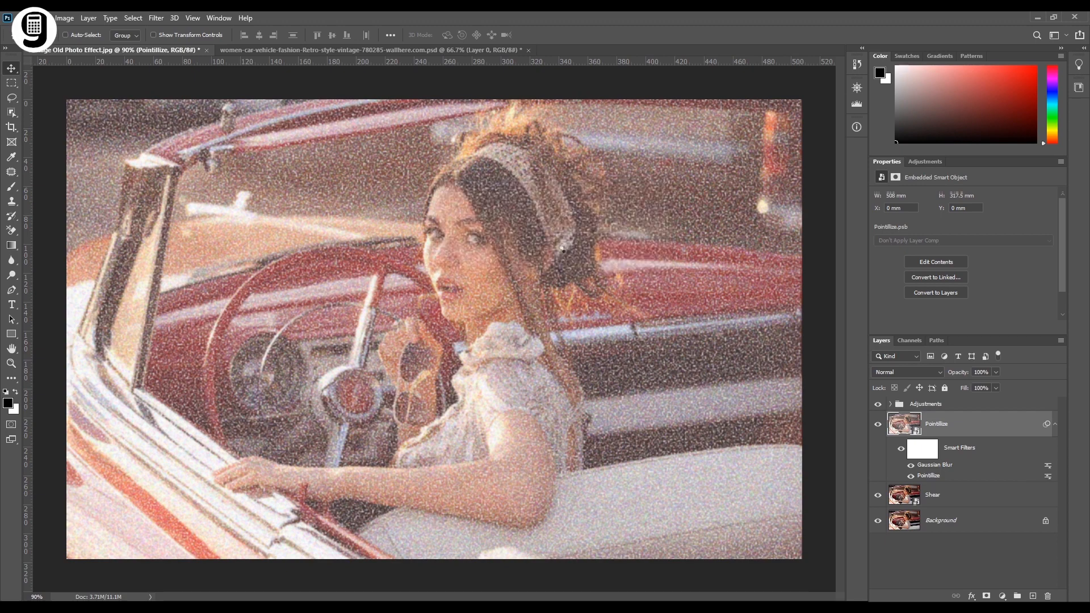
drag(663, 134, 507, 172)
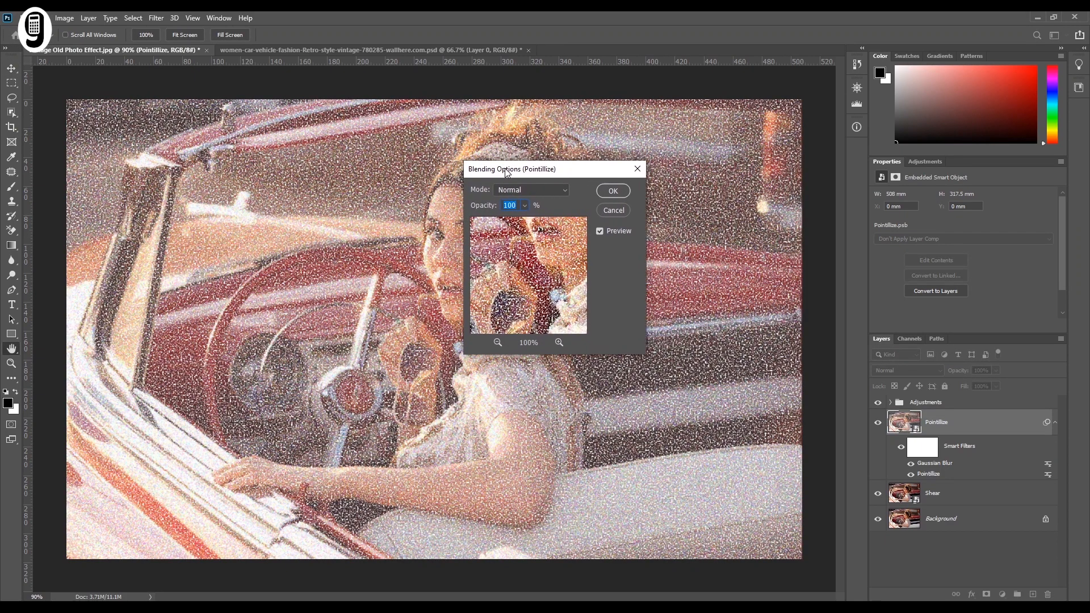
click(565, 192)
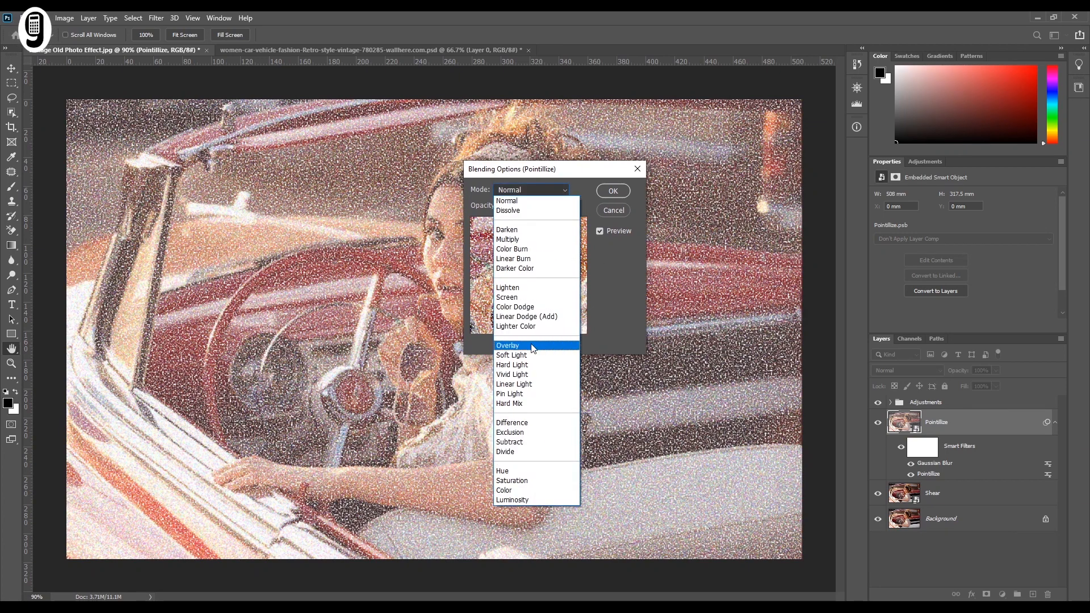
click(532, 346)
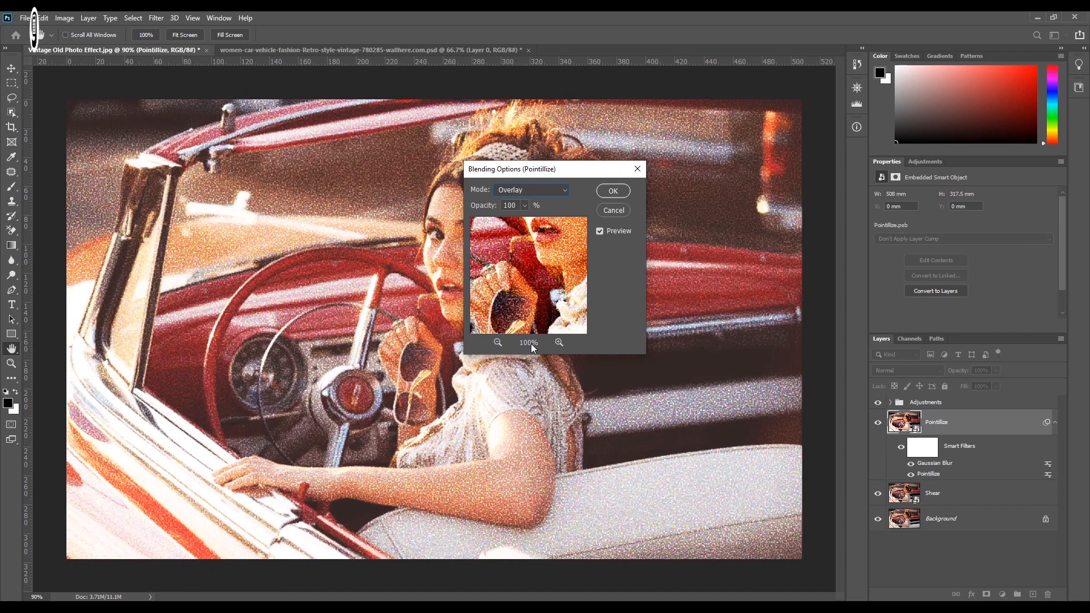
click(524, 205)
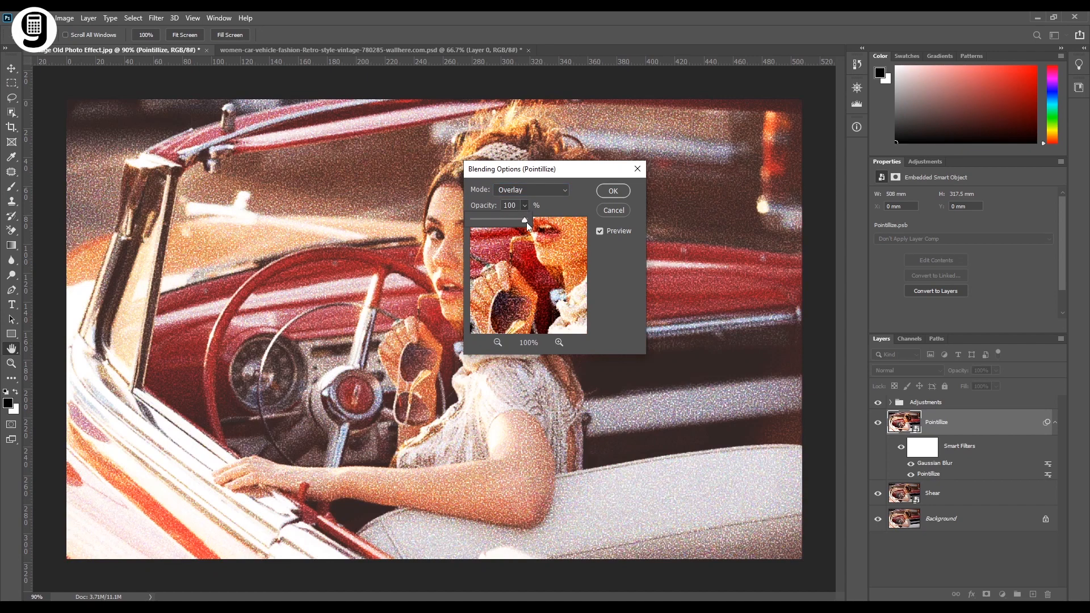
drag(500, 219, 499, 219)
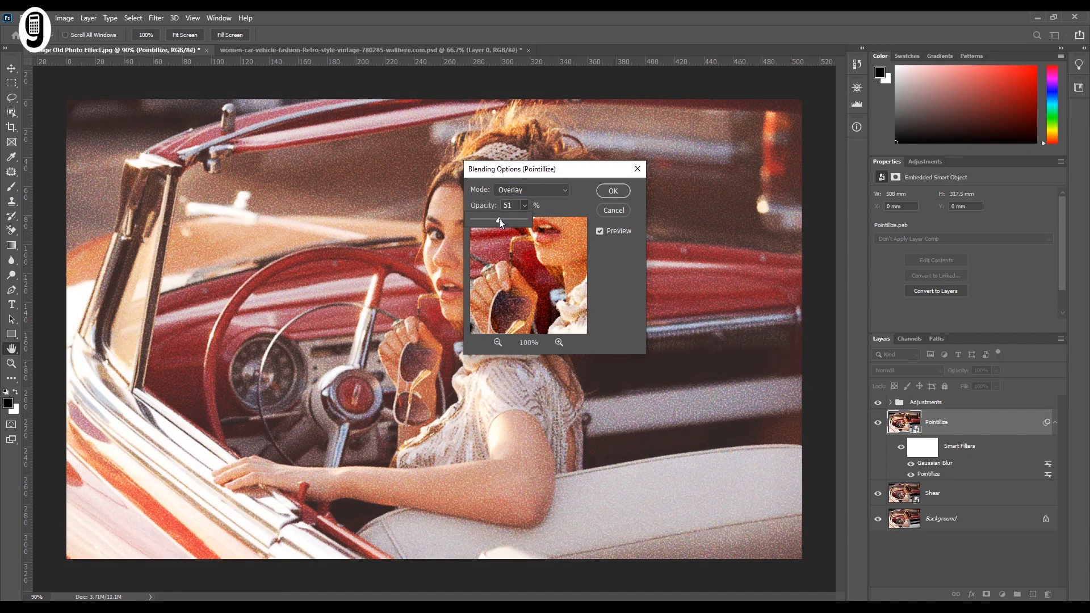
click(586, 198)
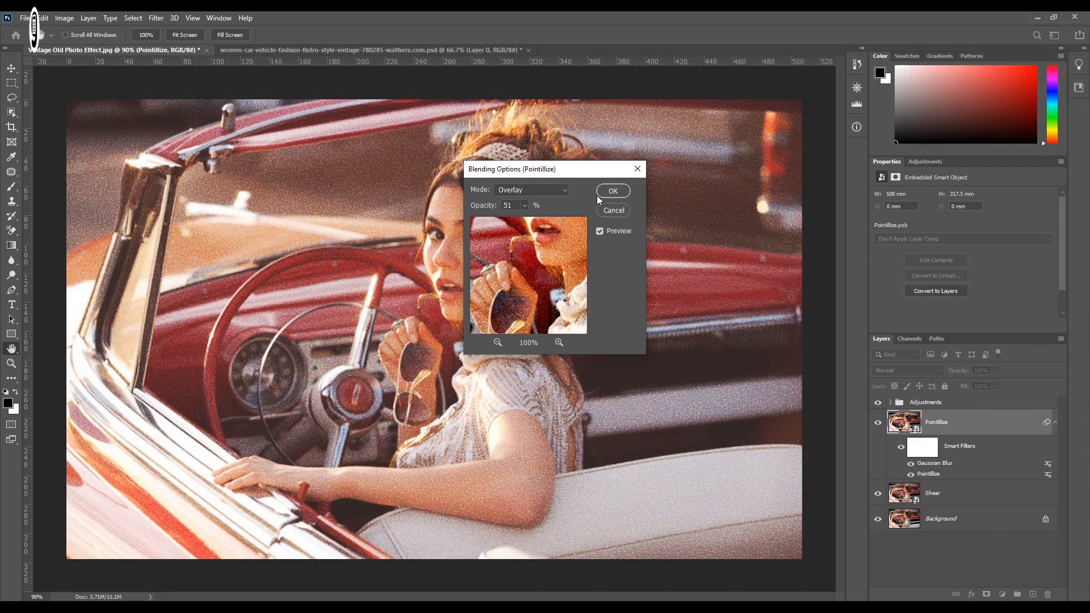
click(605, 191)
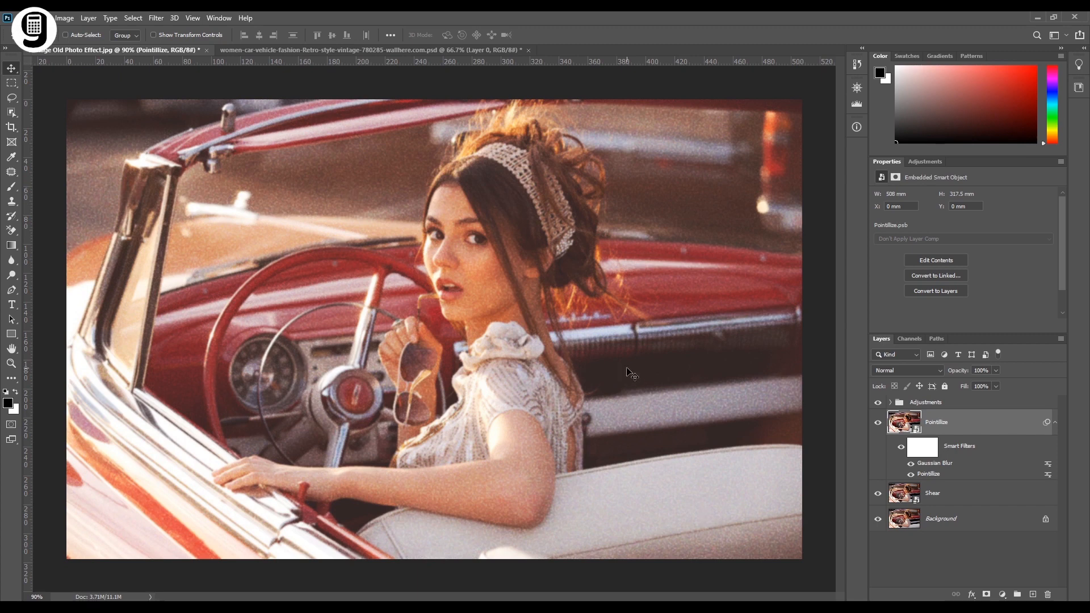
Step: Hide the Pointillize layer and apply the Shear filter to the Shear layer with a slight S-shaped curve and Repeat Edge Pixels
click(878, 422)
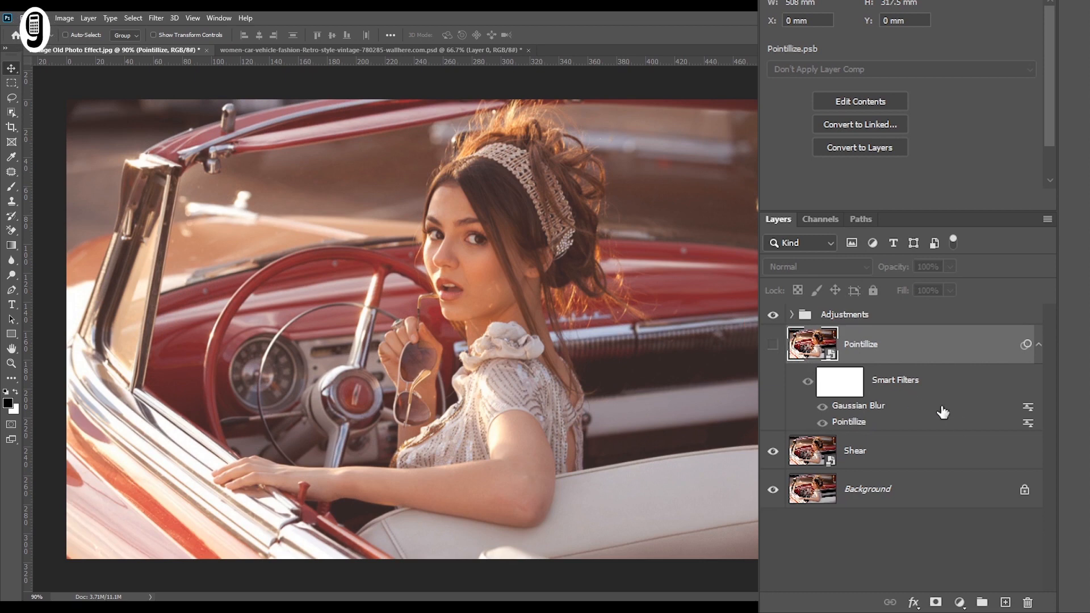
click(934, 455)
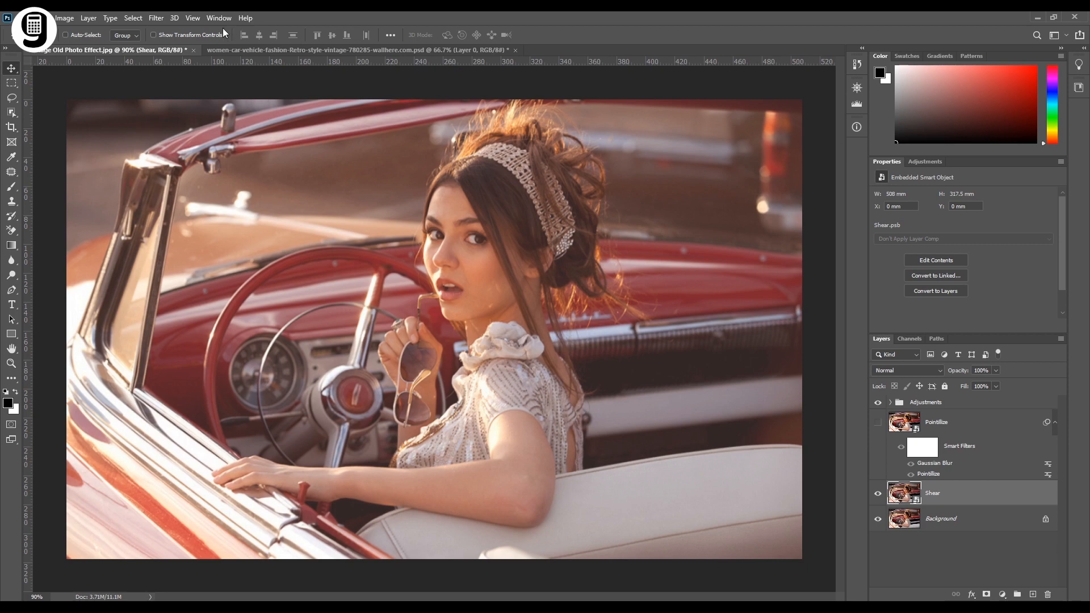
click(157, 18)
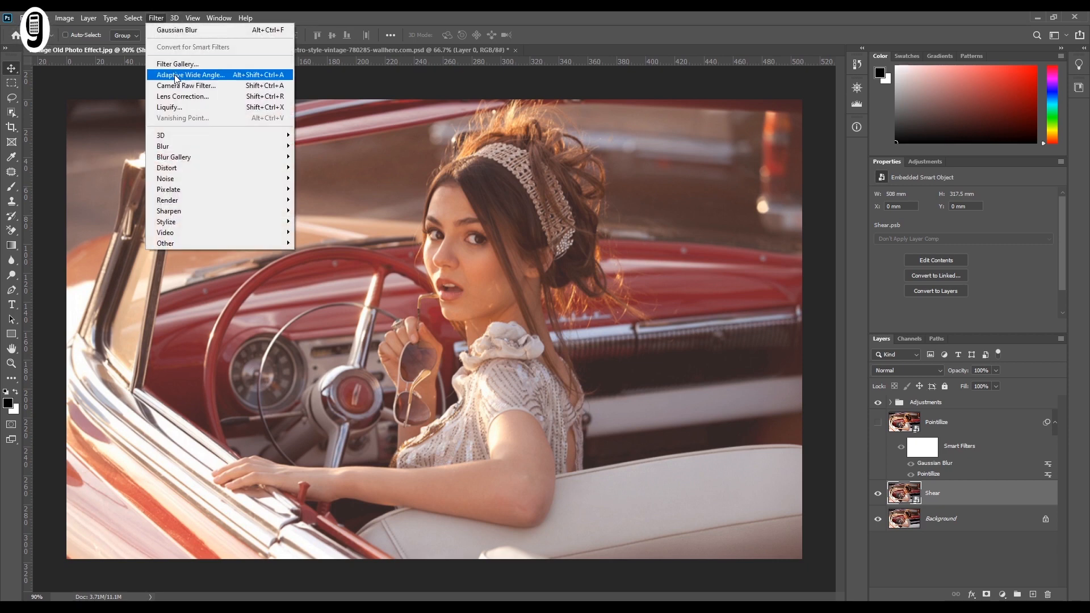
mouse_move(290, 169)
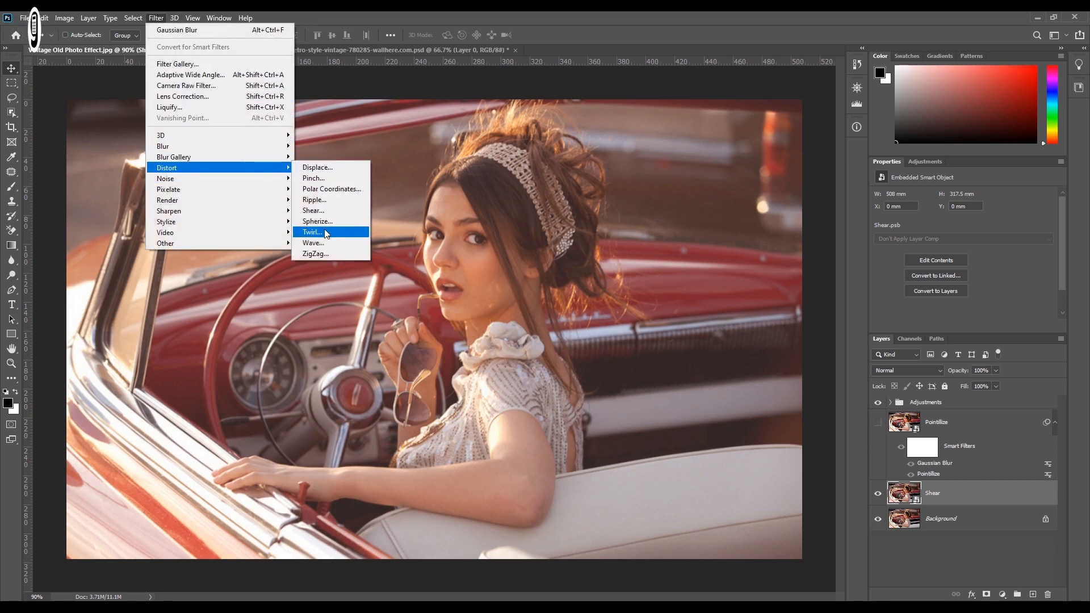
click(317, 210)
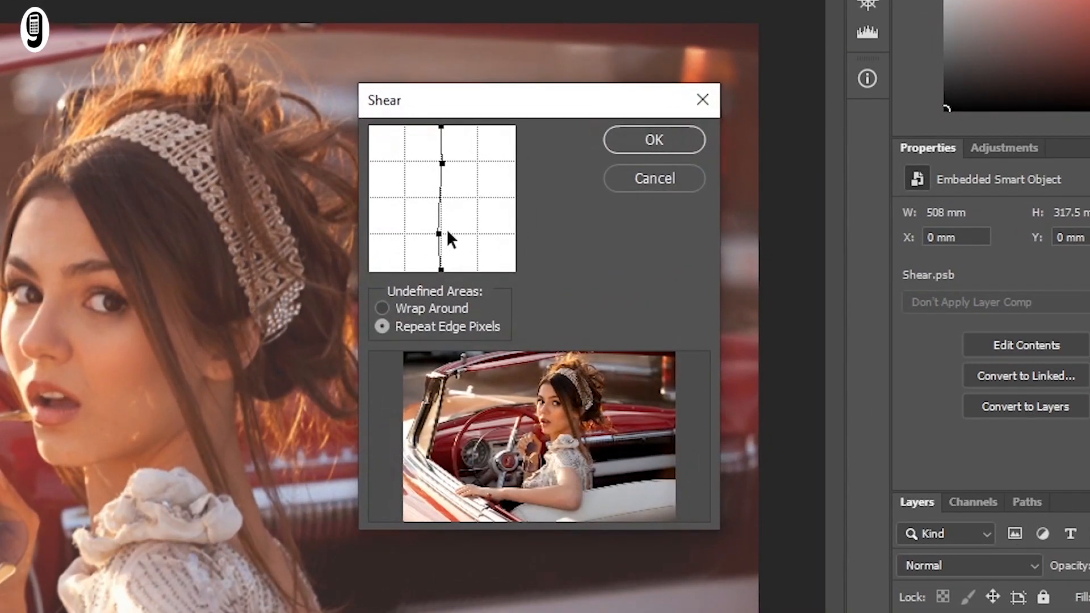
mouse_move(438, 234)
mouse_down()
mouse_move(420, 223)
mouse_move(461, 258)
mouse_move(441, 241)
mouse_up()
drag(443, 163, 441, 163)
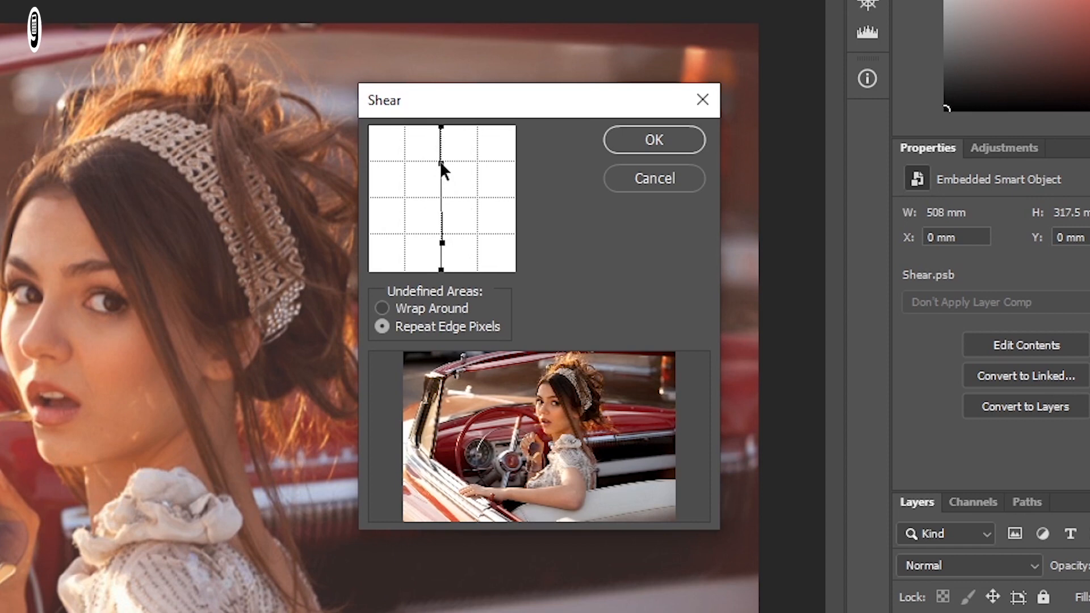
drag(444, 248, 439, 237)
drag(441, 163, 443, 164)
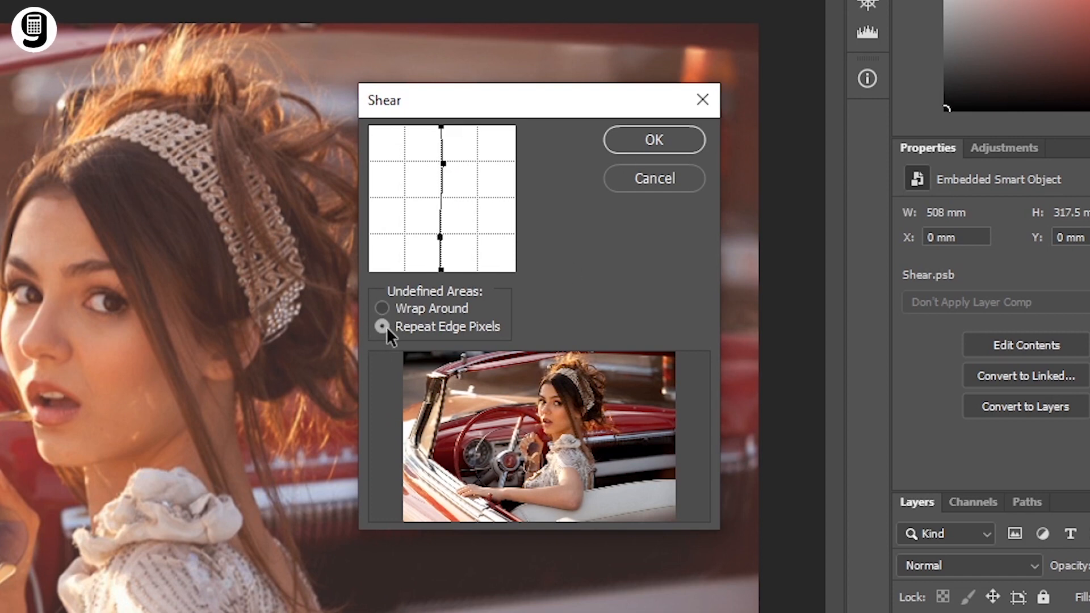
click(653, 142)
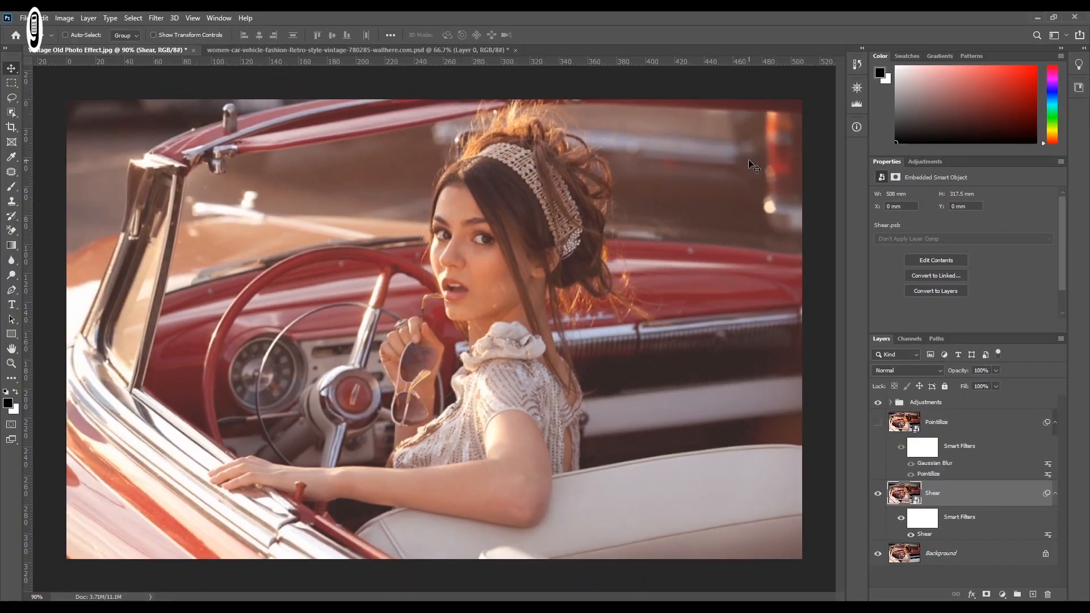
click(878, 494)
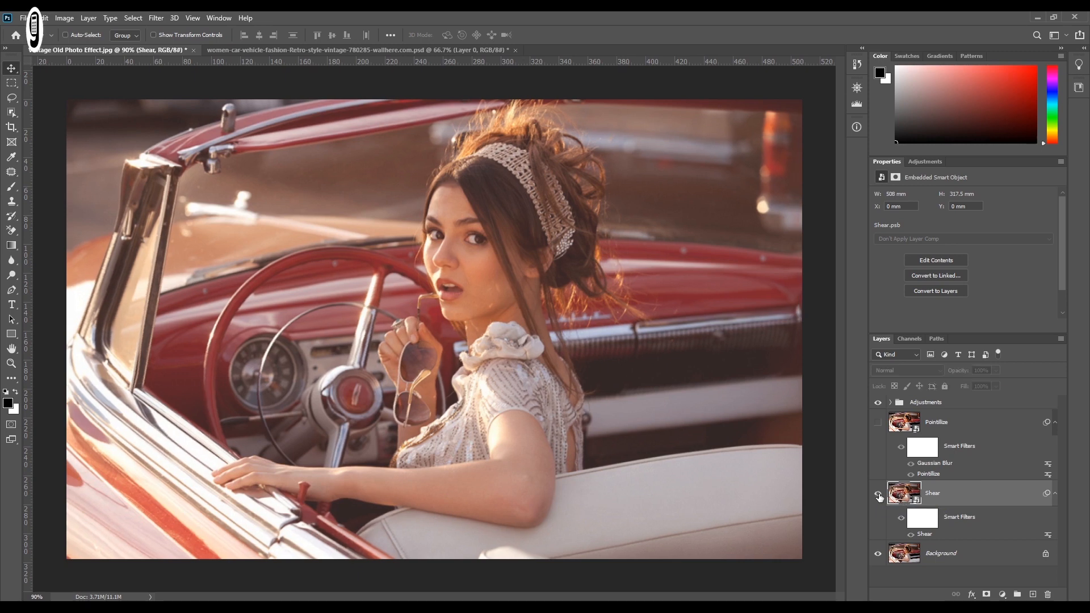
click(878, 494)
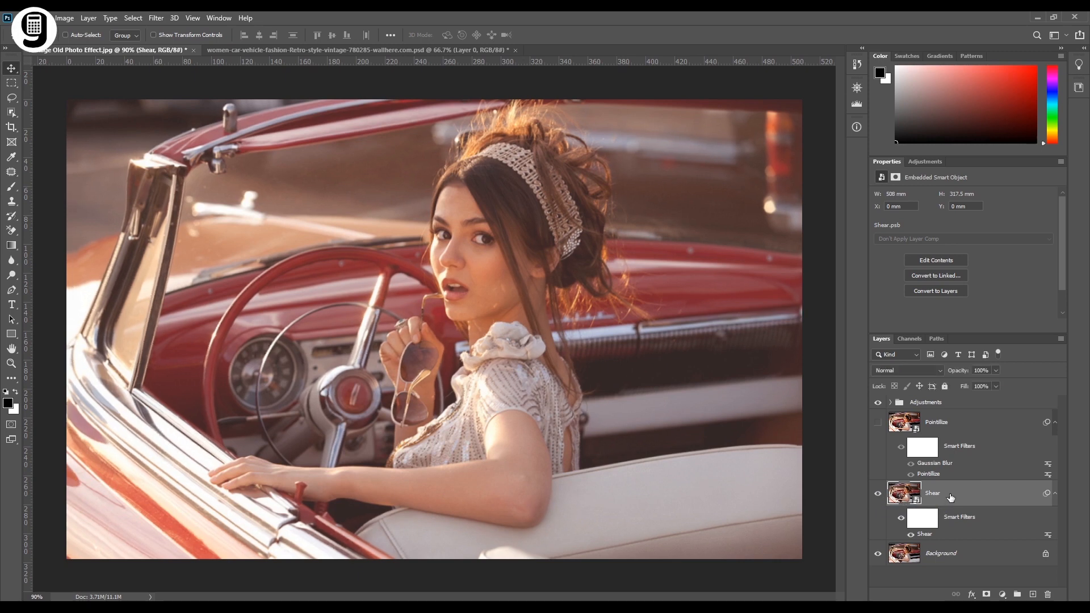
Step: Show the Pointillize layer again and set its blend mode to Overlay
click(877, 423)
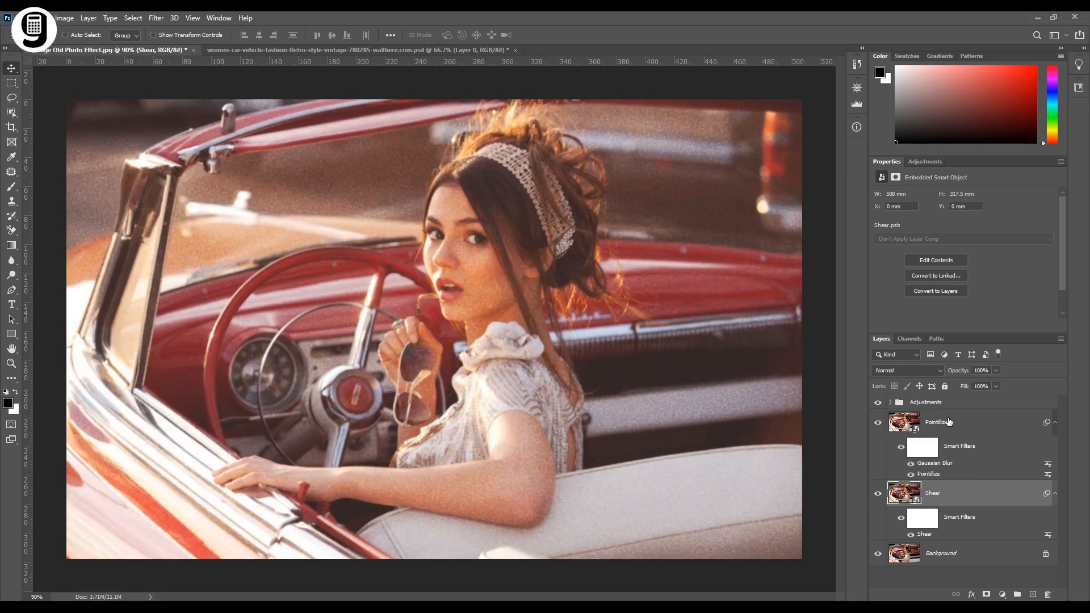
click(967, 428)
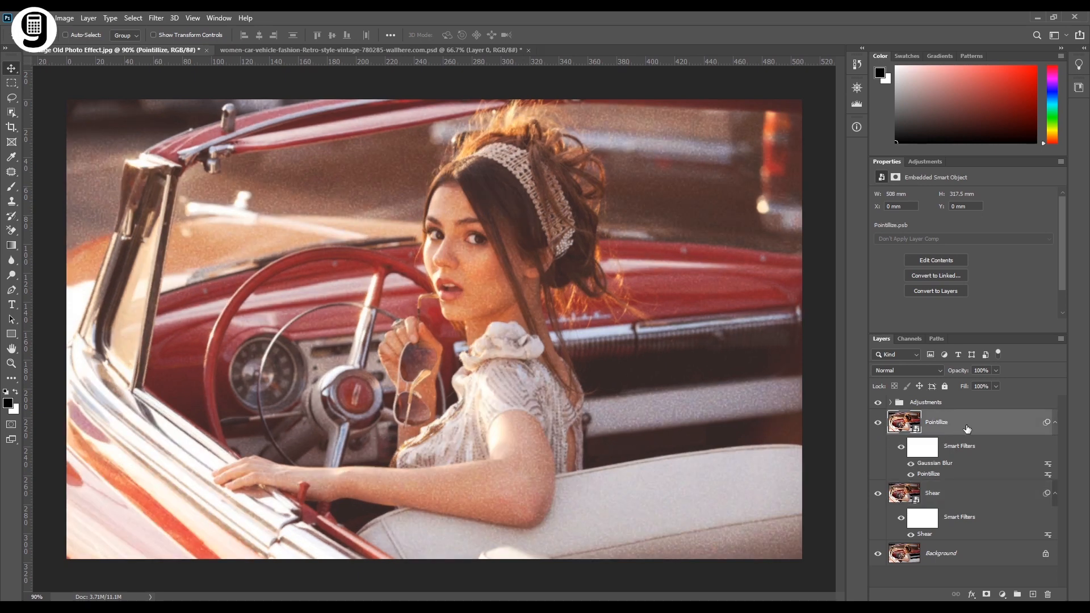
click(931, 369)
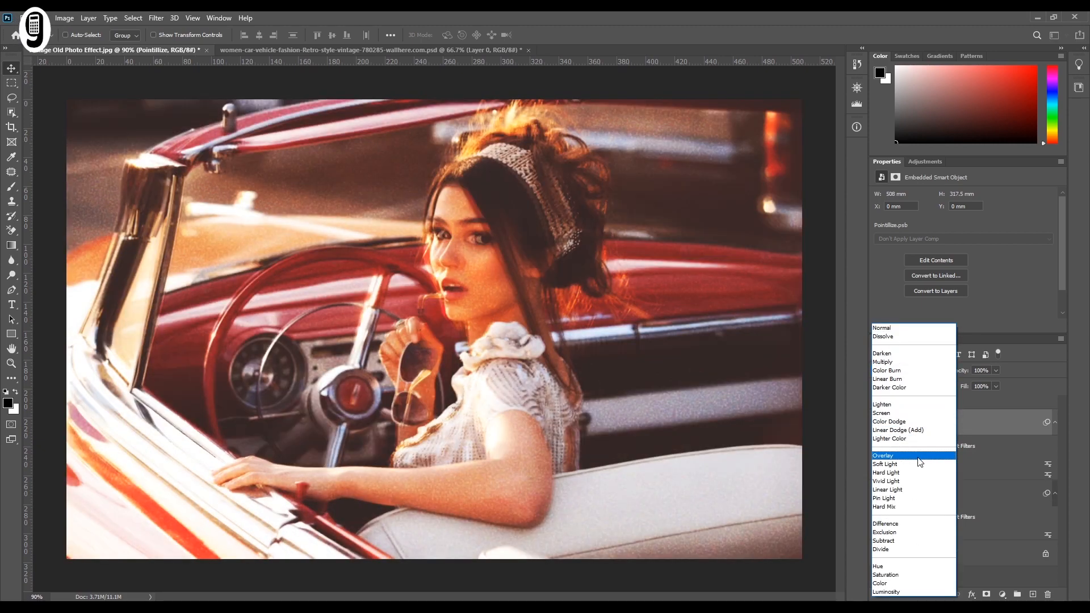
click(900, 456)
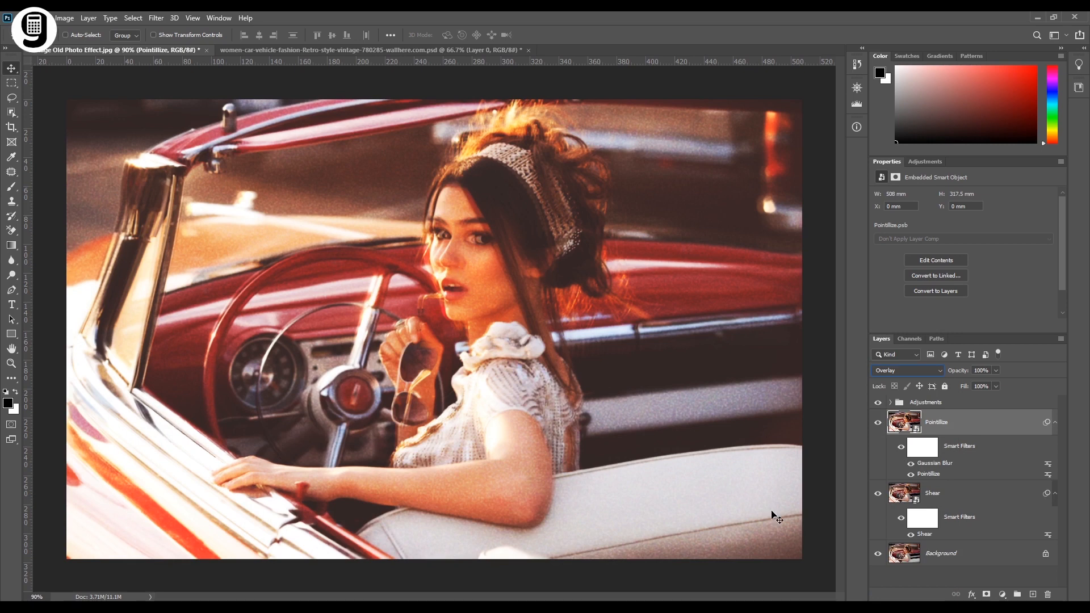
Step: Turn off the R and B channels in the Shear layer's advanced blending options
click(997, 520)
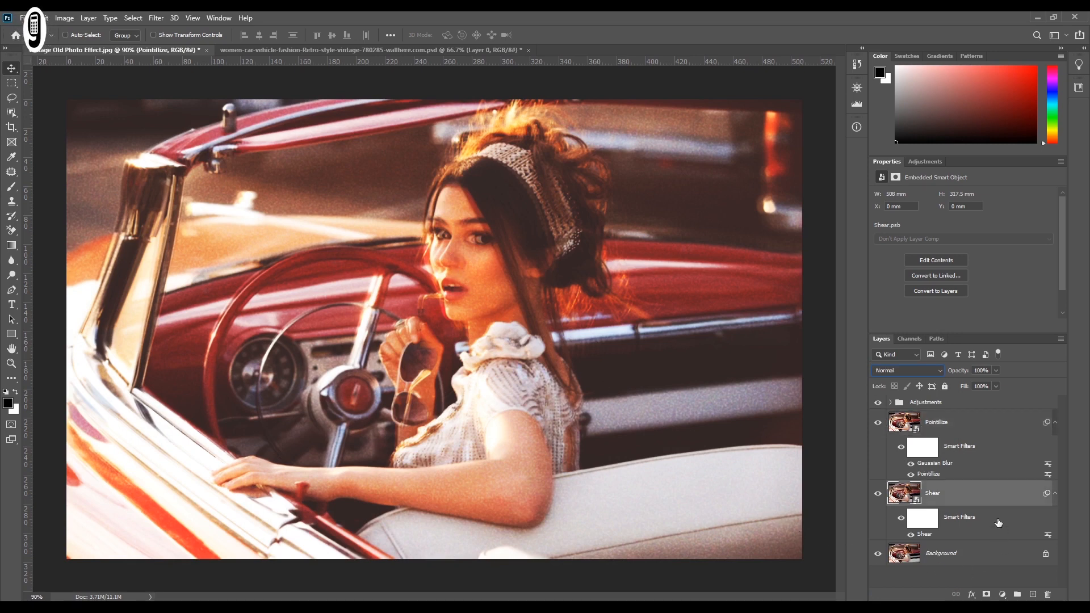
double_click(1019, 494)
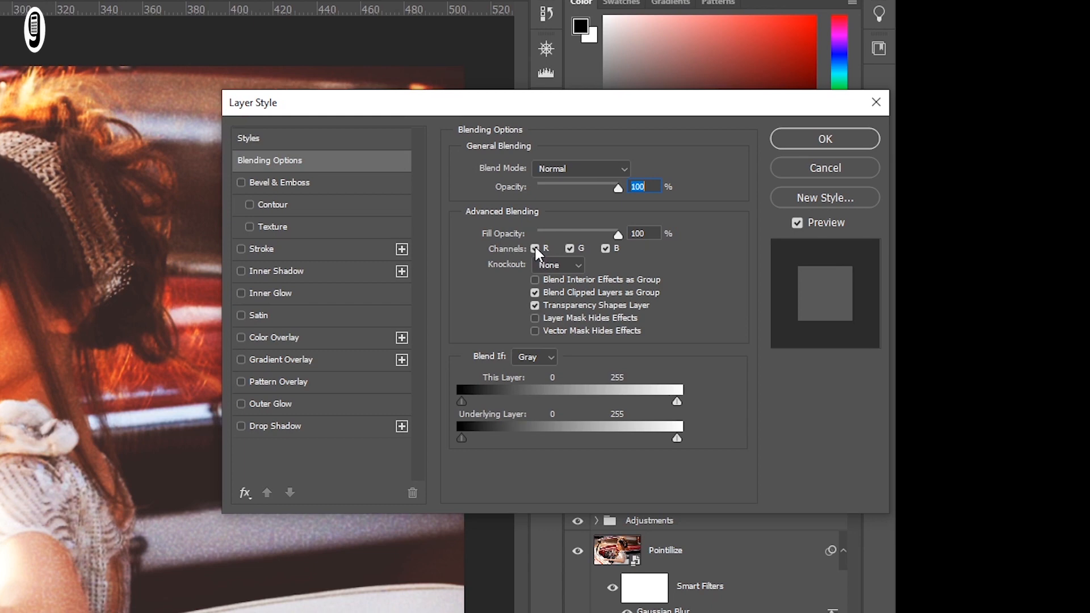
click(534, 249)
click(605, 248)
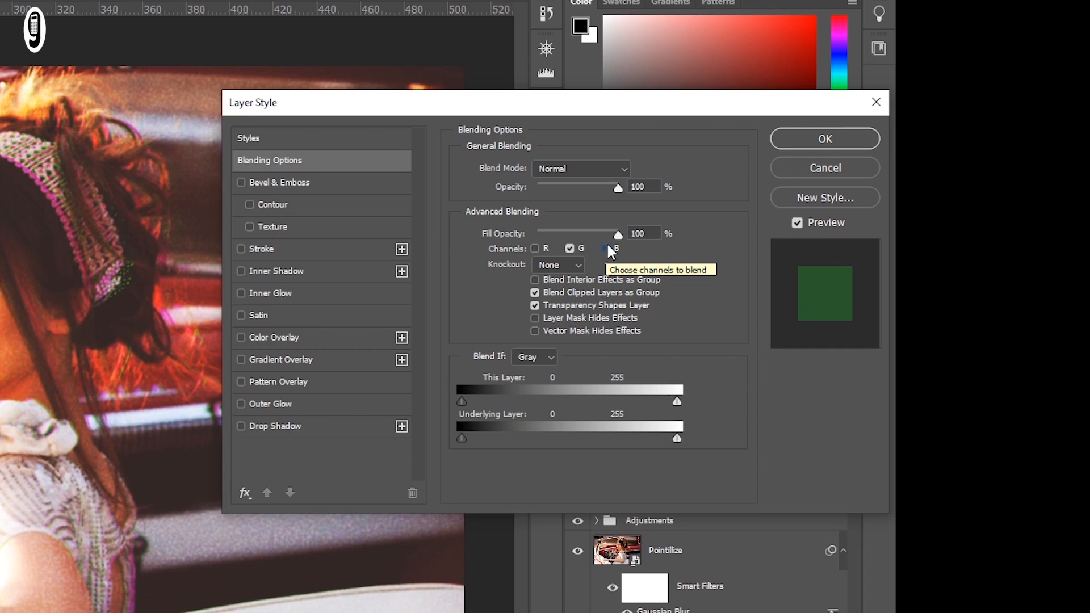
click(801, 140)
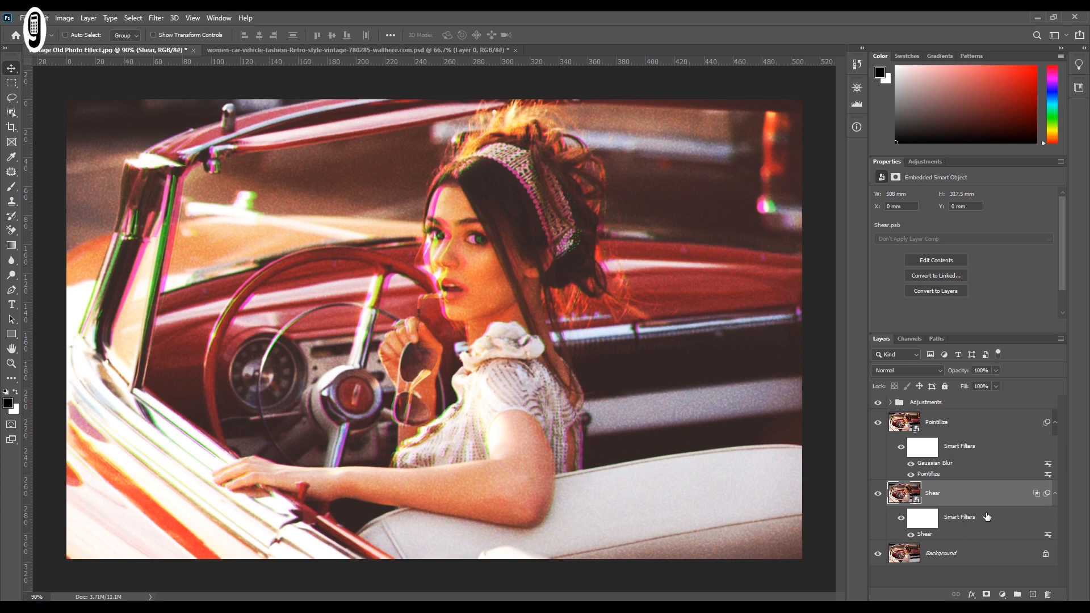
Step: Refine the Shear smart filter's curve by moving its upper point onto the centre line and nudging the lower point slightly
double_click(927, 534)
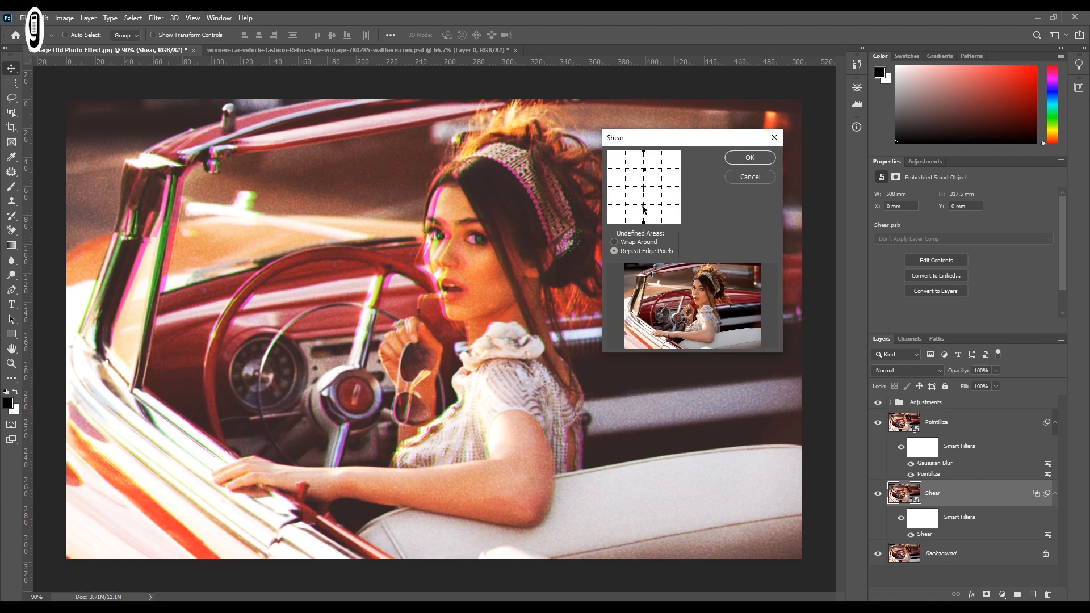
drag(642, 205, 642, 204)
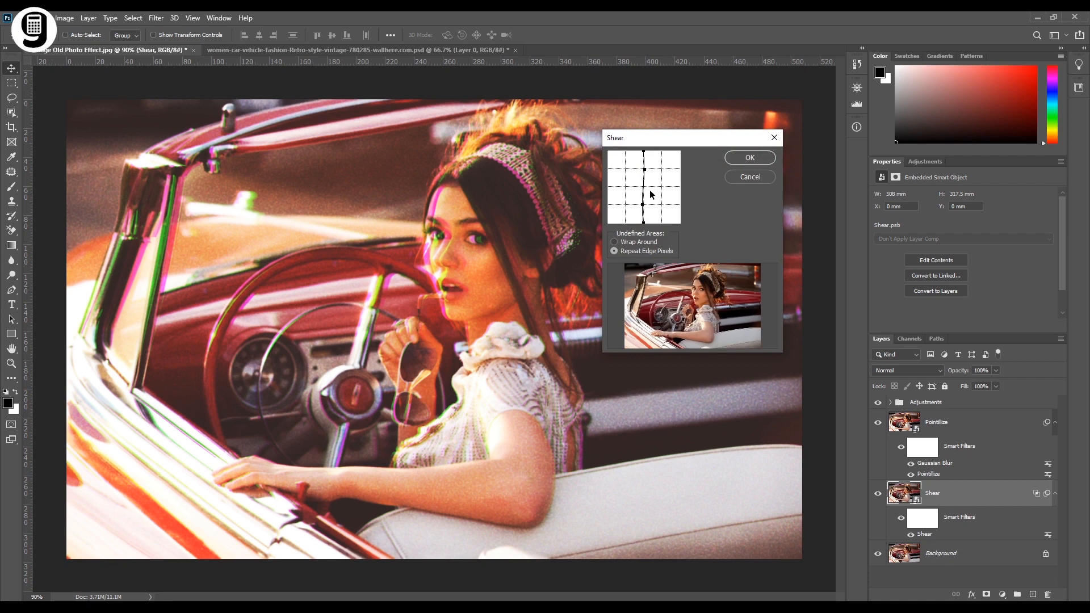
drag(644, 169, 643, 168)
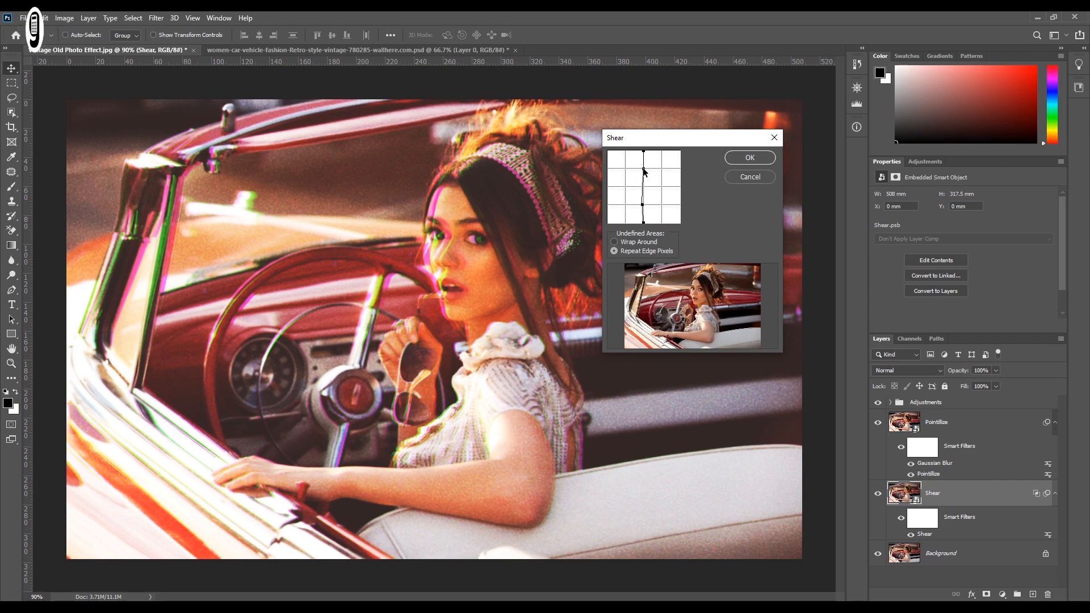
click(748, 160)
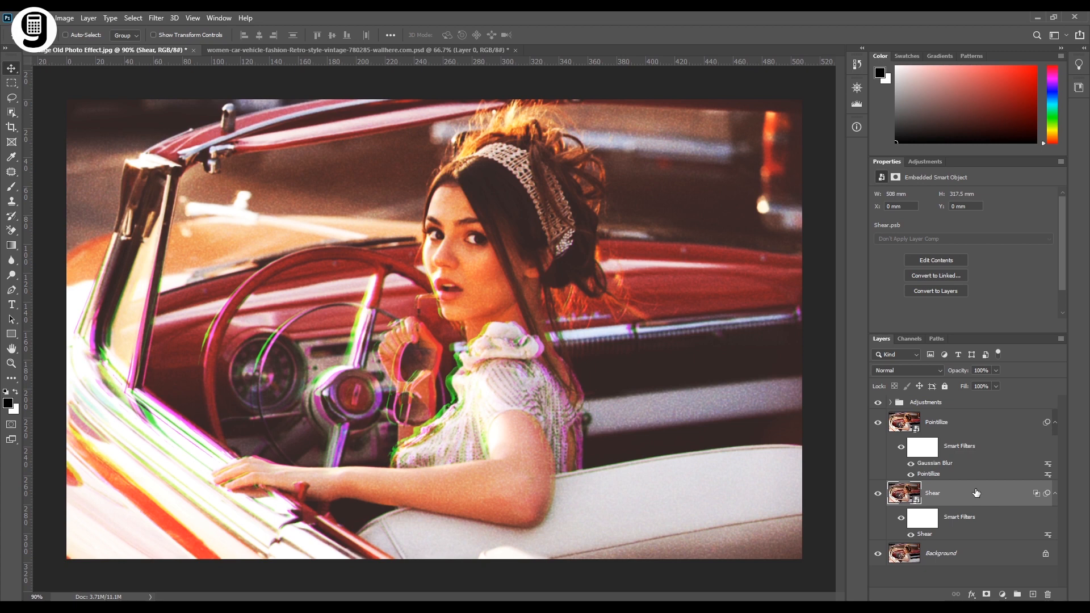
Step: Group the Pointillize and Shear layers and rename the group Subject
shift+click(959, 430)
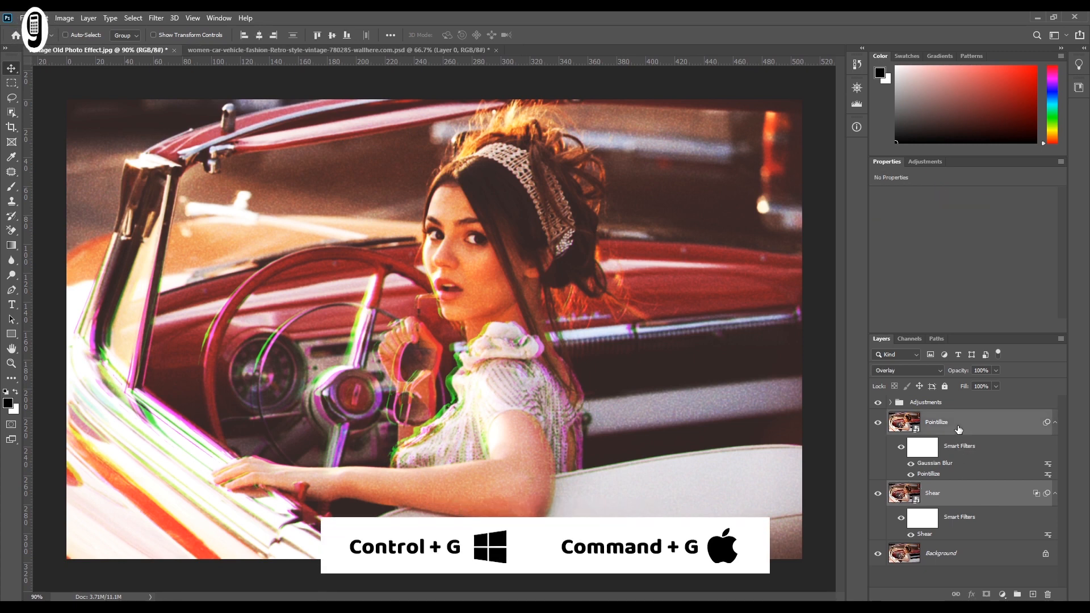
key(ctrl+g)
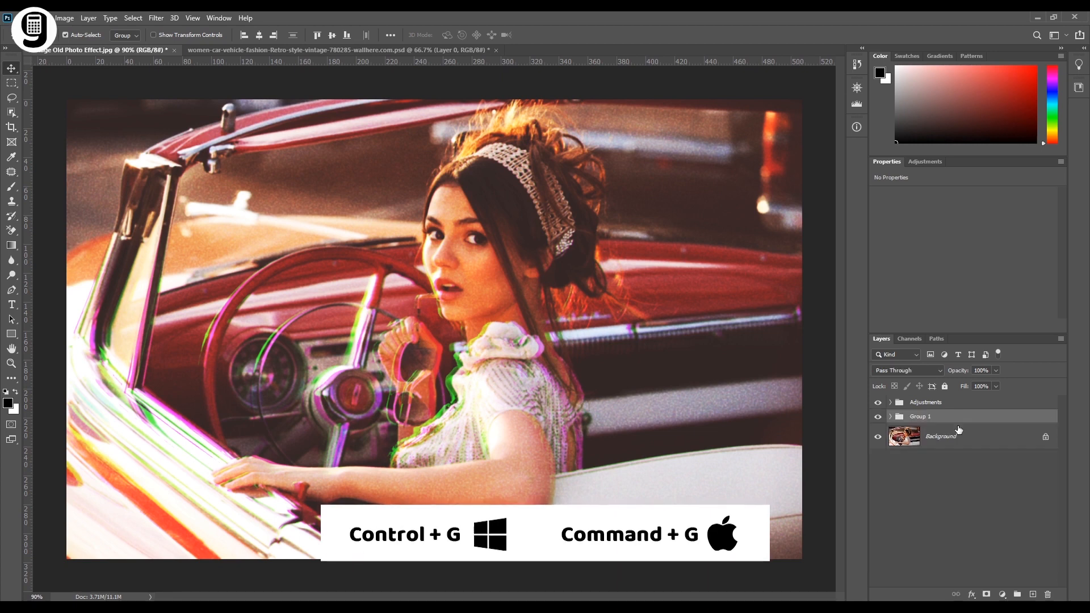
double_click(920, 417)
text(Subject)
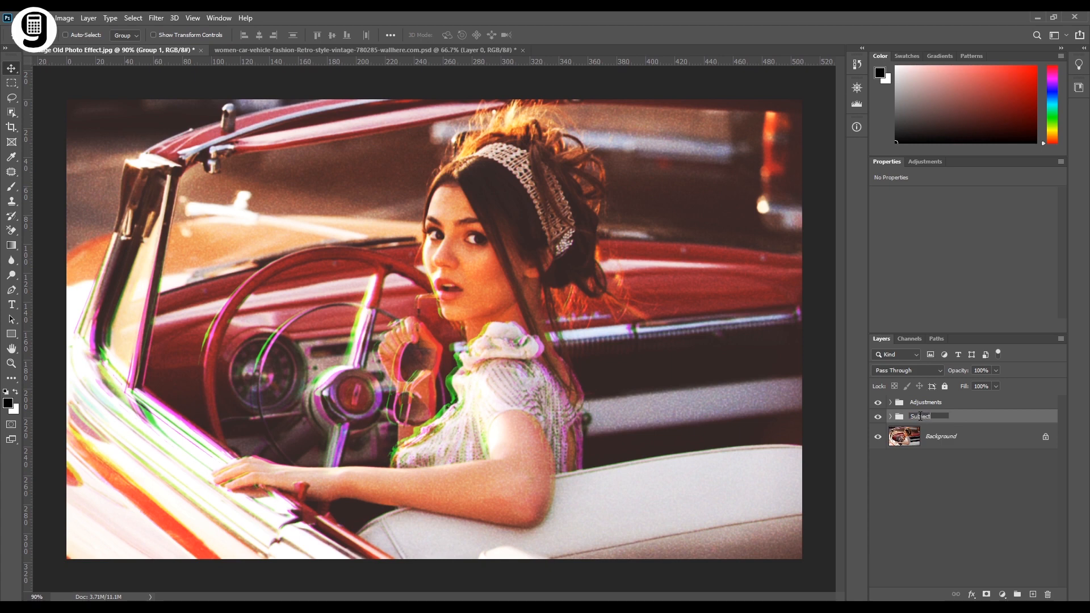
key(Return)
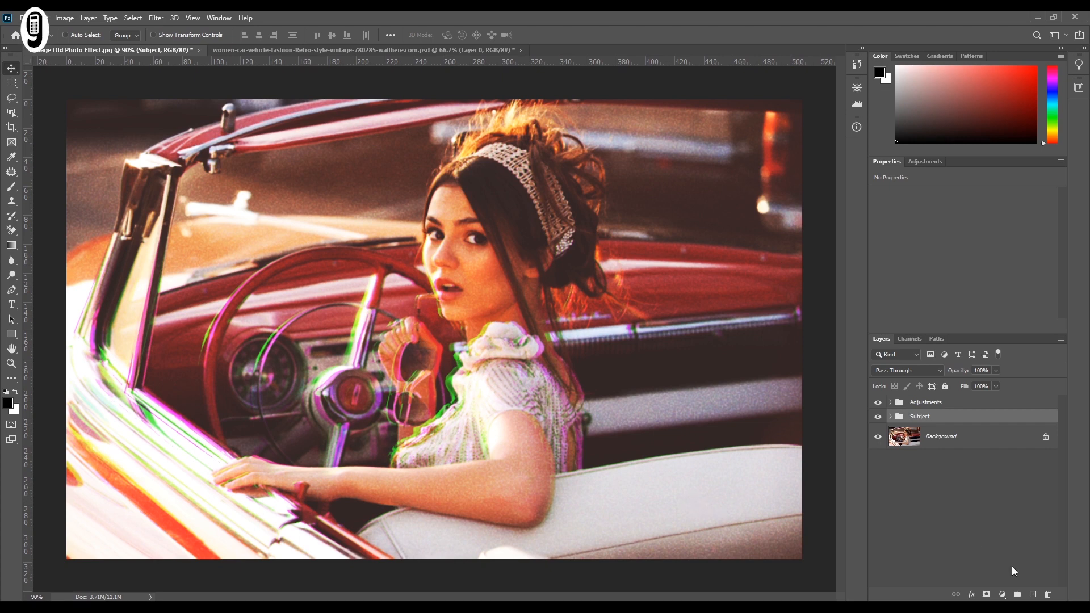
Step: Deselect the Subject group and add a solid color fill layer in black (000000) above all the groups
click(997, 512)
click(974, 419)
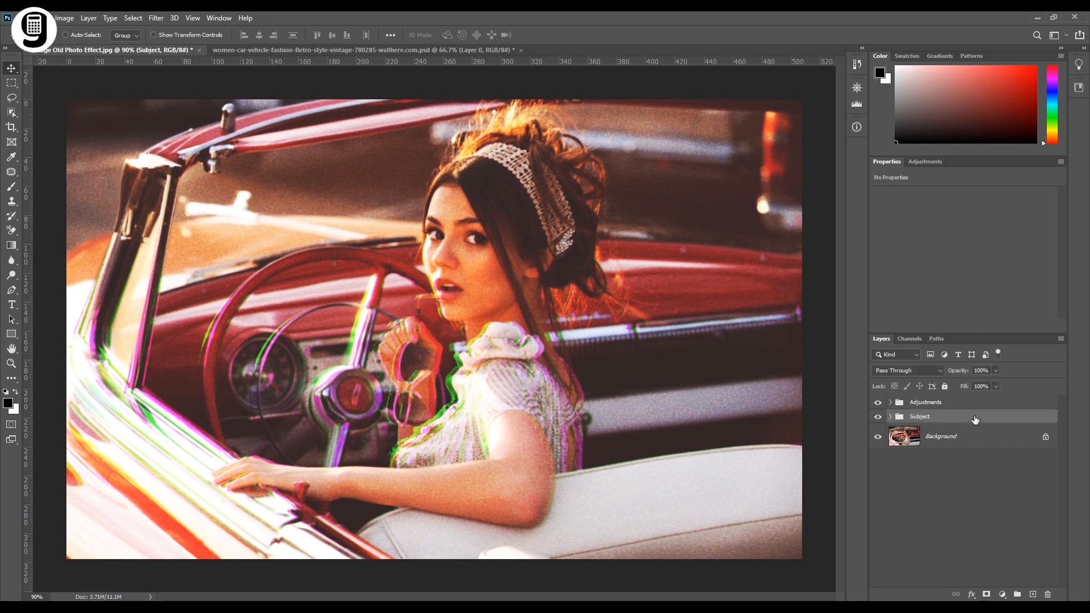
ctrl+click(963, 420)
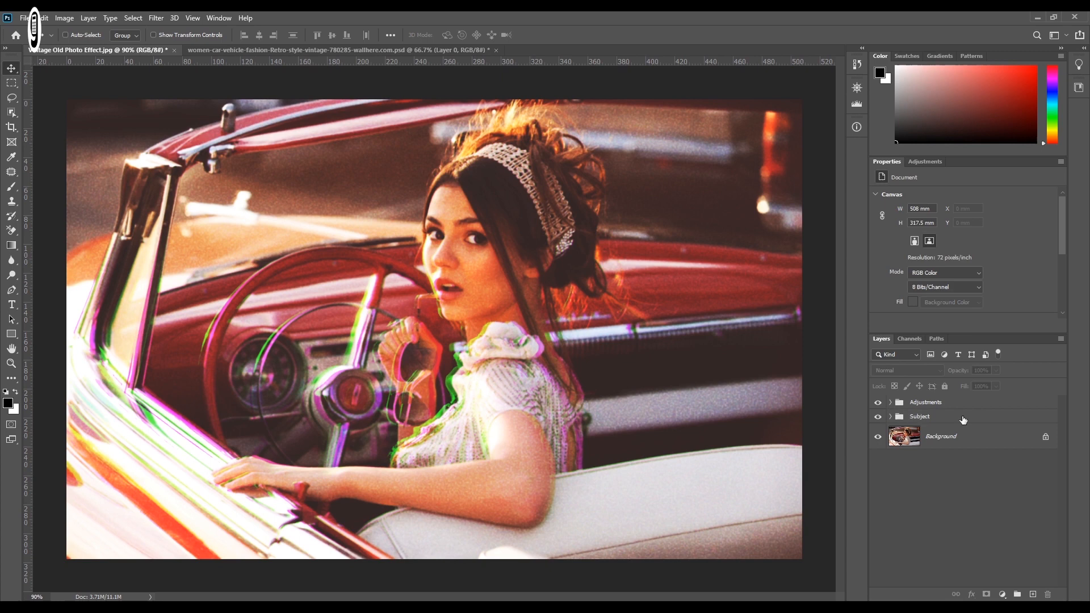
click(1001, 595)
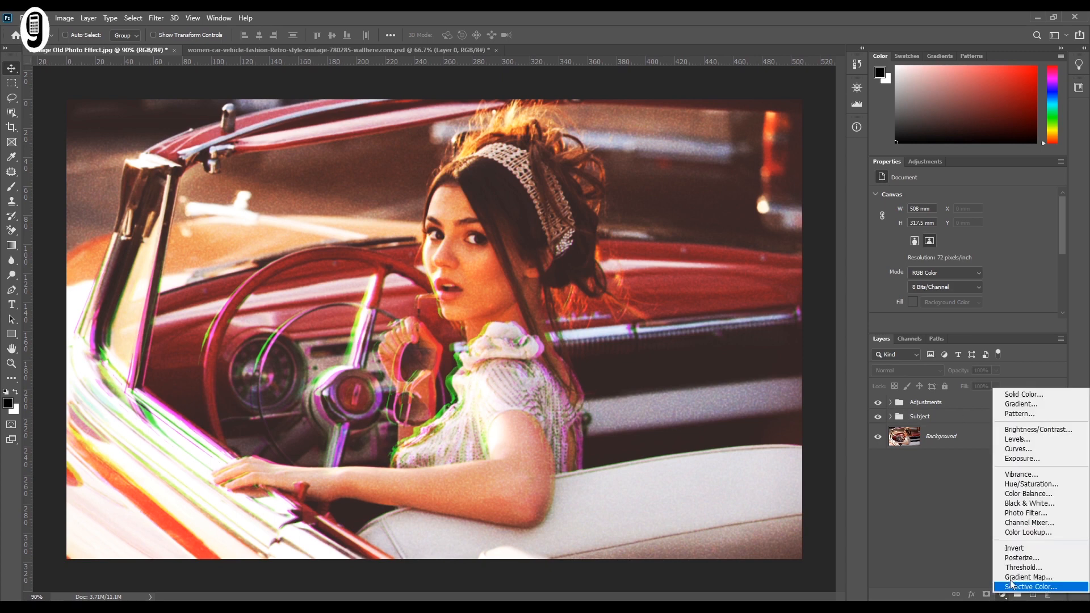
click(1004, 398)
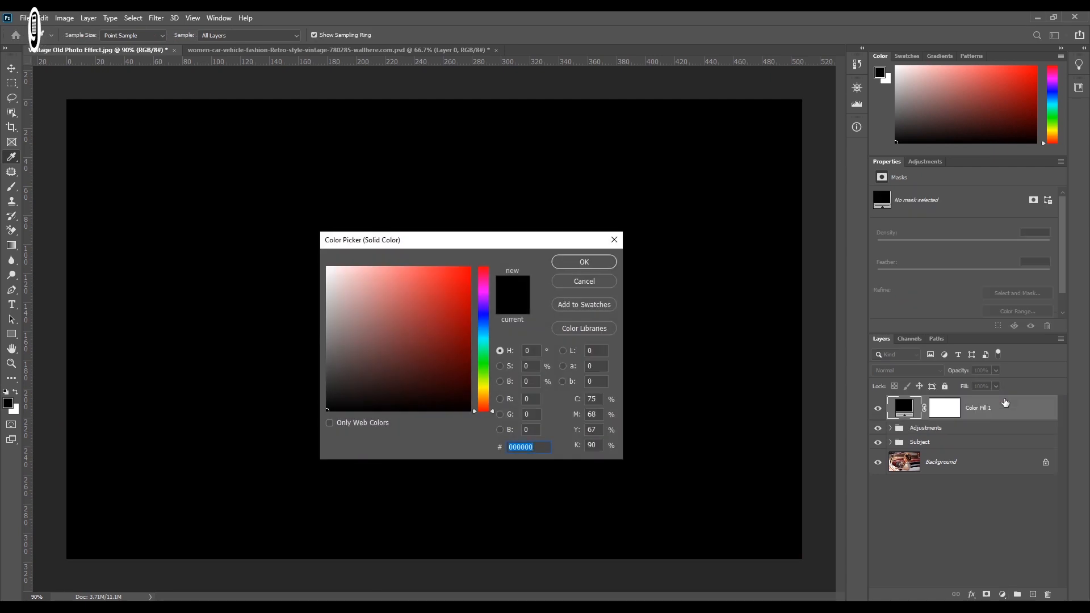
click(329, 410)
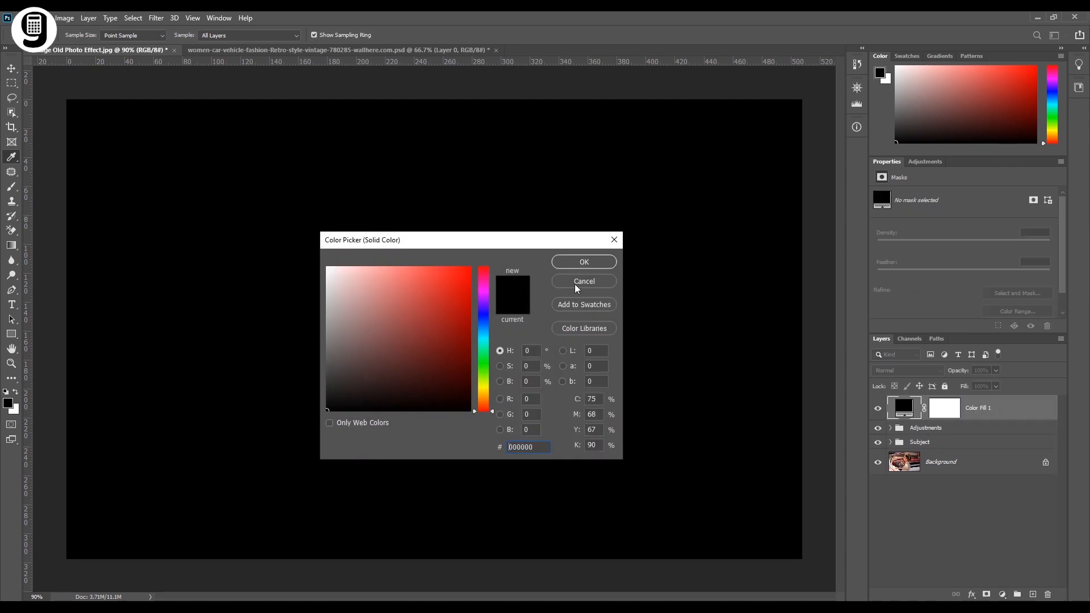
click(584, 262)
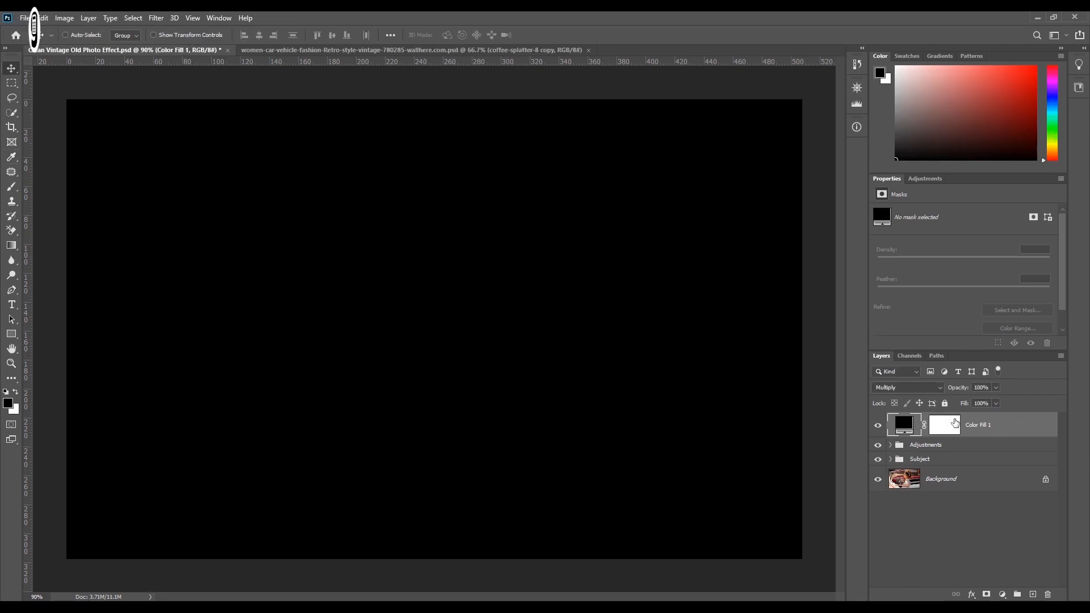
Step: Select the Color Fill 1 layer's mask and swap the foreground and background colours to make black the foreground
click(953, 425)
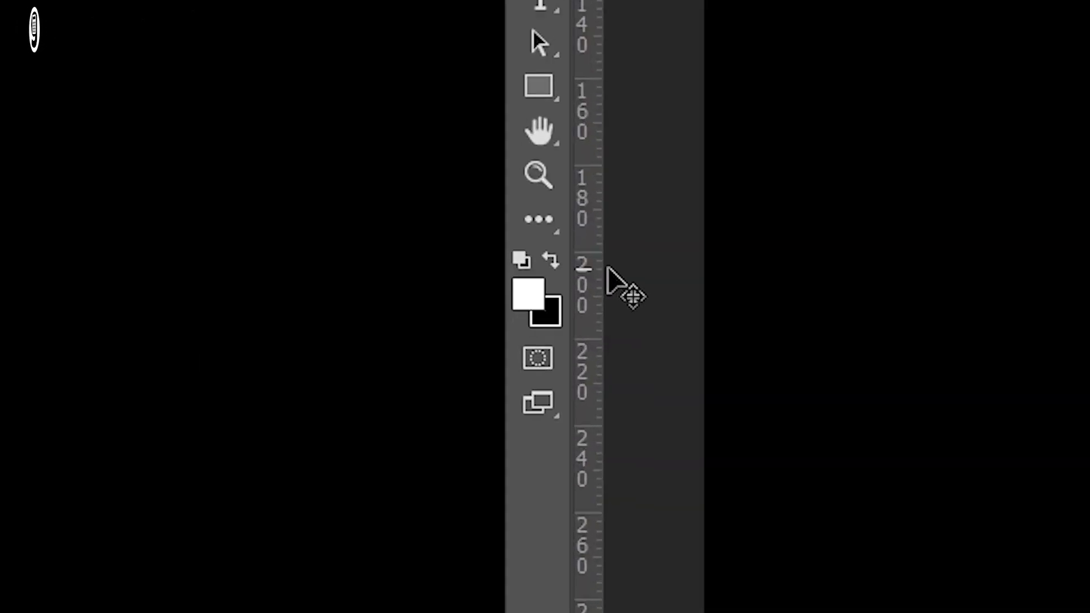
click(554, 255)
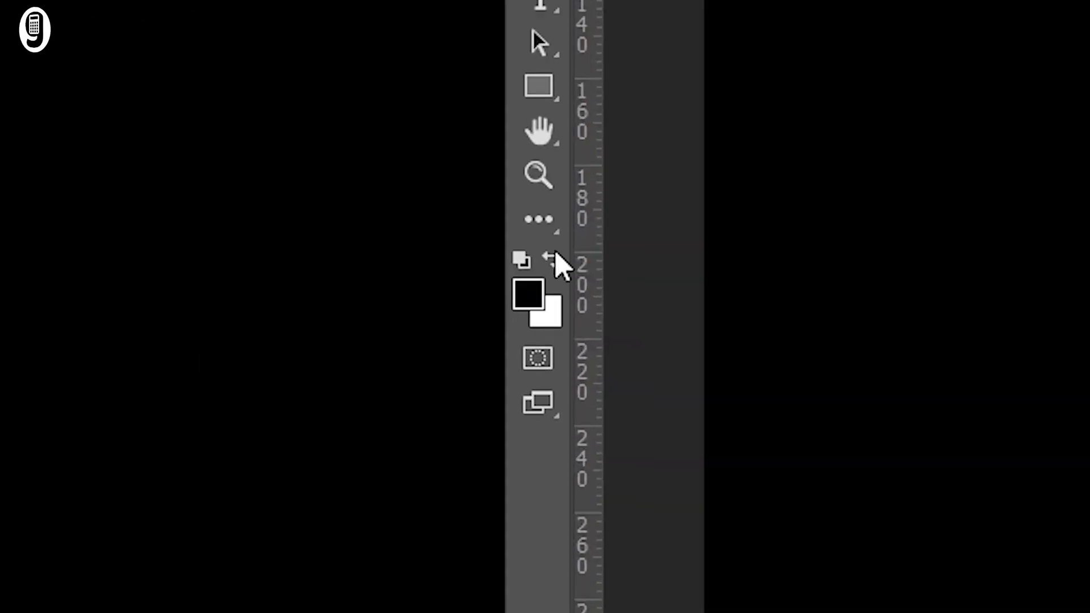
click(555, 255)
key(x)
key(x)
key(x)
key(x)
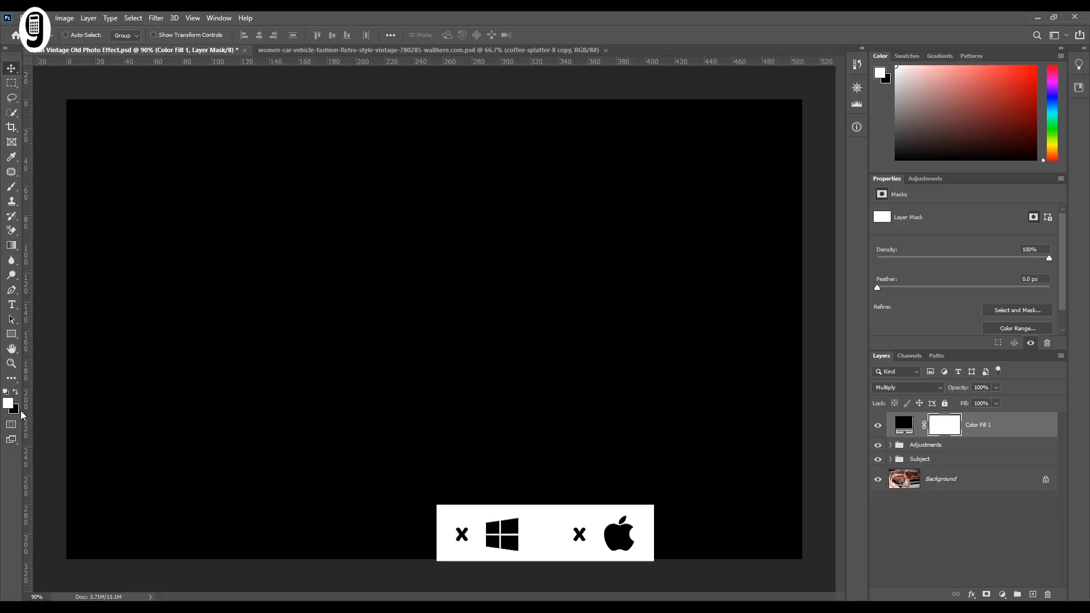
Step: Choose the Brush tool with a soft round tip at 0% hardness and enlarge it to 480 px
click(12, 187)
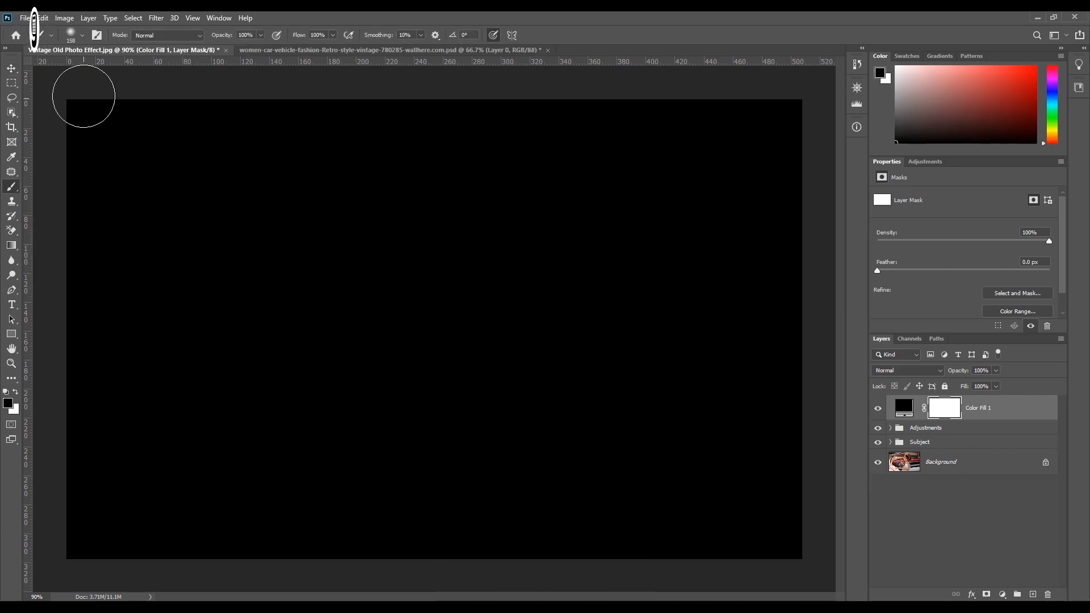
click(79, 42)
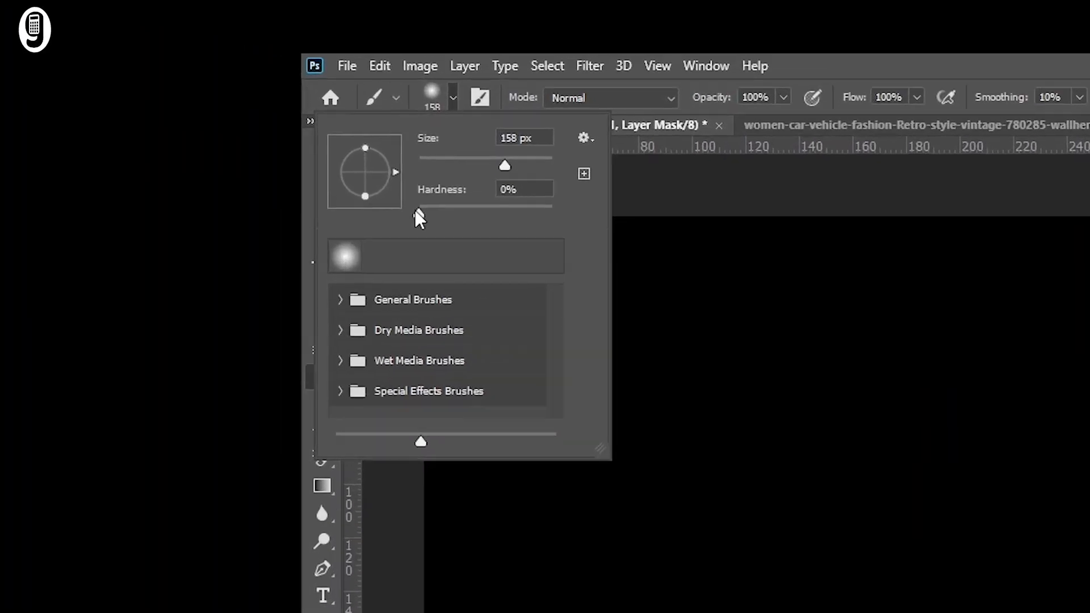
click(572, 202)
drag(576, 181, 609, 187)
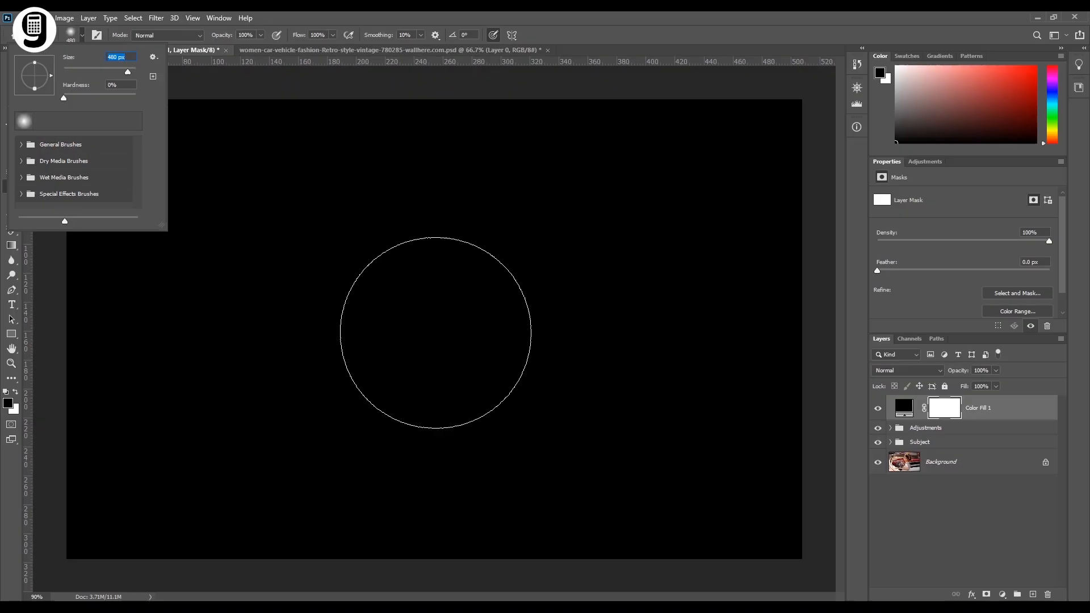
Step: Paint black at the centre of the fill layer's mask to reveal the woman, enlarging the brush to 1000 px
click(436, 332)
click(435, 332)
key(bracketright)
key(bracketright)
key(bracketright)
key(bracketright)
key(bracketright)
key(bracketright)
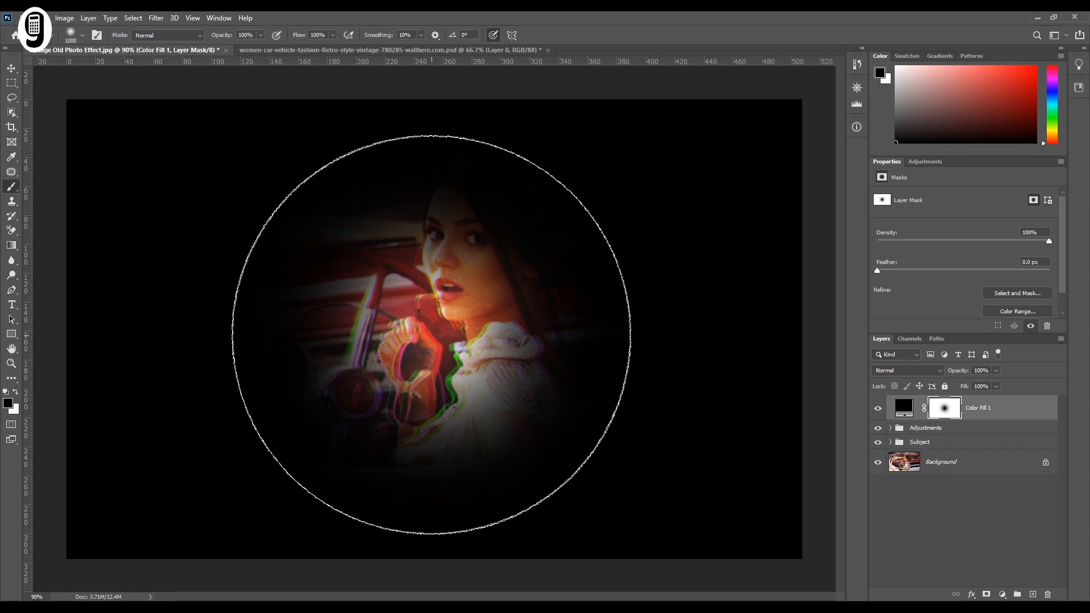
click(426, 336)
Step: Reduce the brush to 900 px and paint black across the mask's middle, leaving only a dark vignette around the edges
key(bracketleft)
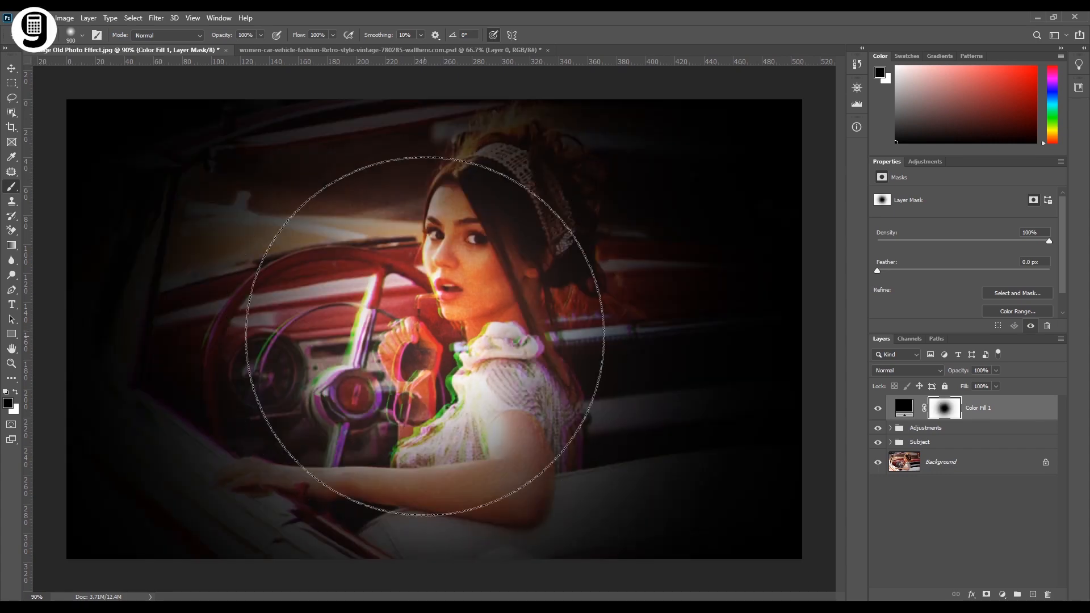
click(430, 334)
click(431, 334)
click(441, 336)
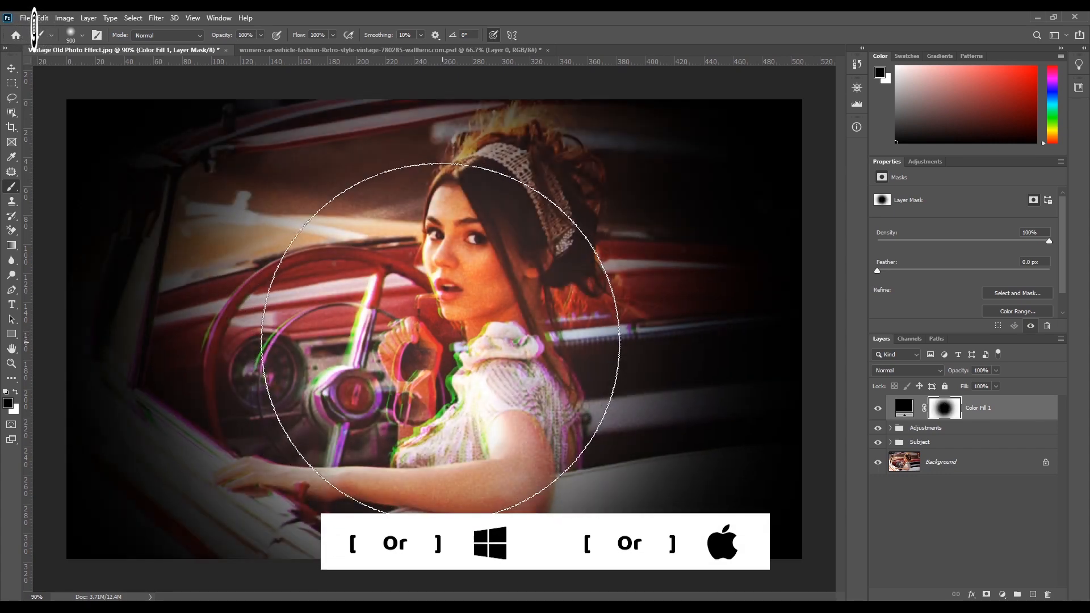
click(405, 335)
click(461, 322)
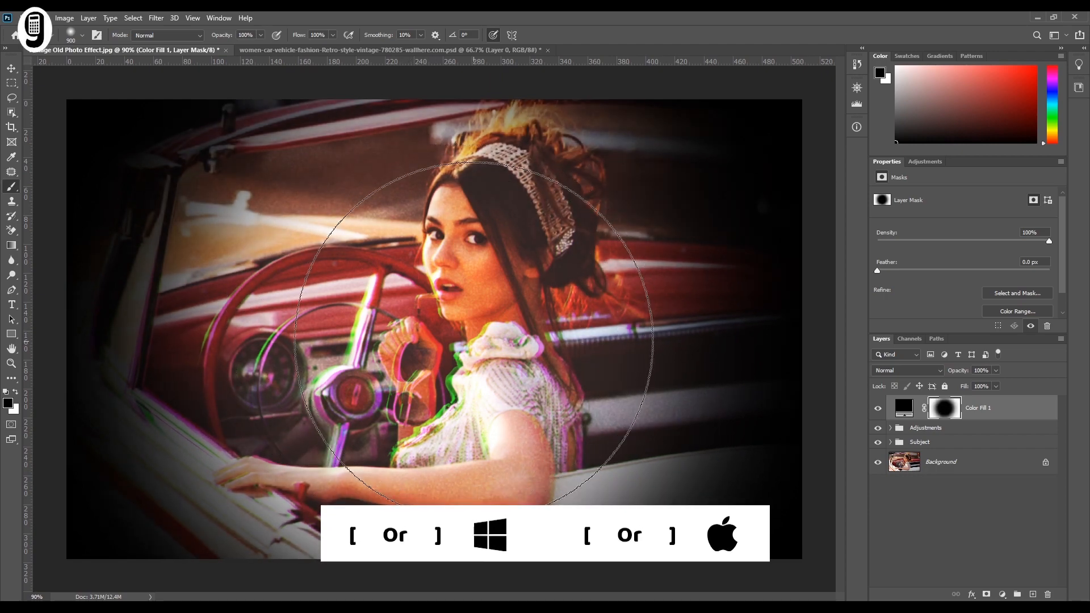
click(512, 324)
click(309, 331)
click(270, 331)
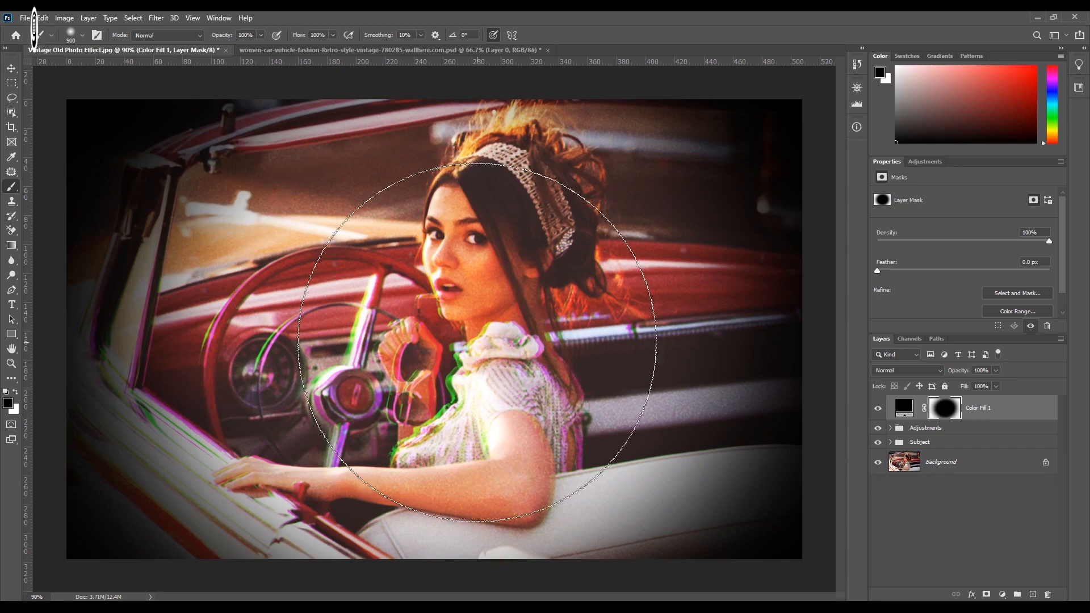
click(493, 334)
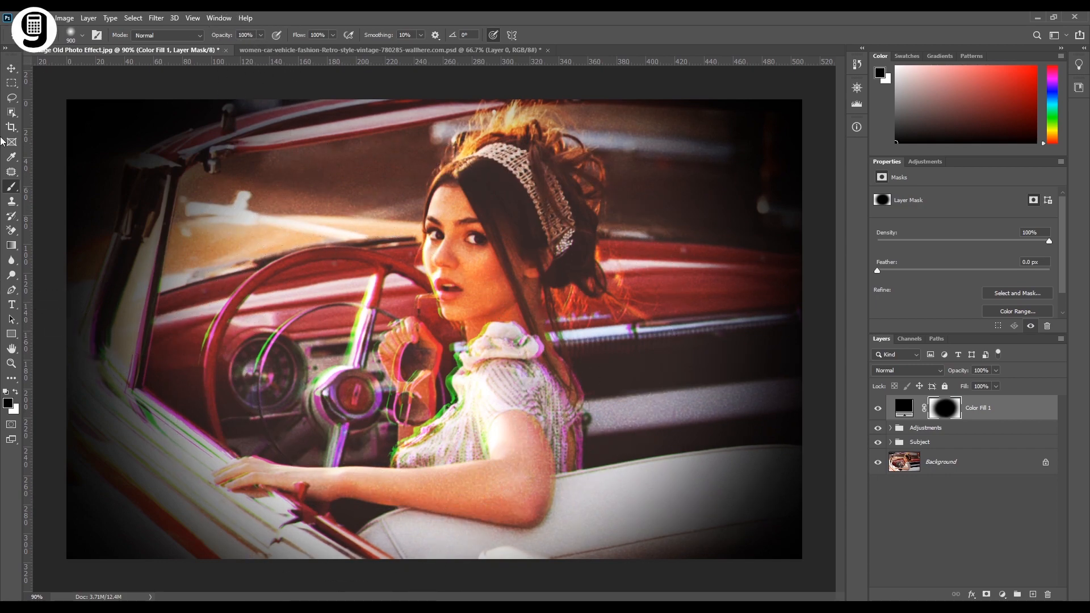
Step: Set the Color Fill 1 layer's blend mode to Multiply and its opacity to 80%
click(11, 68)
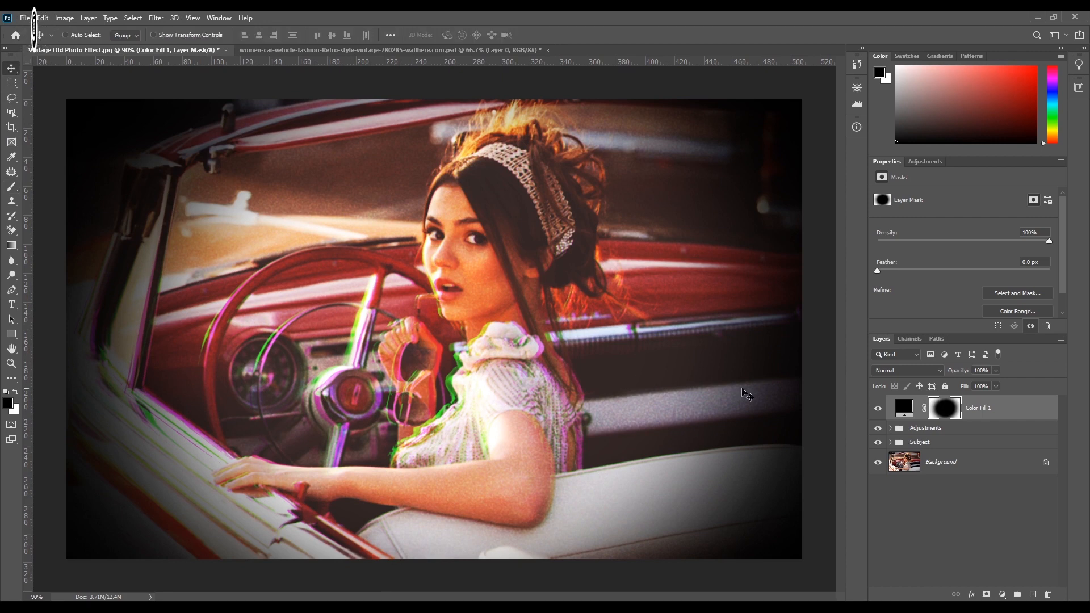
click(905, 407)
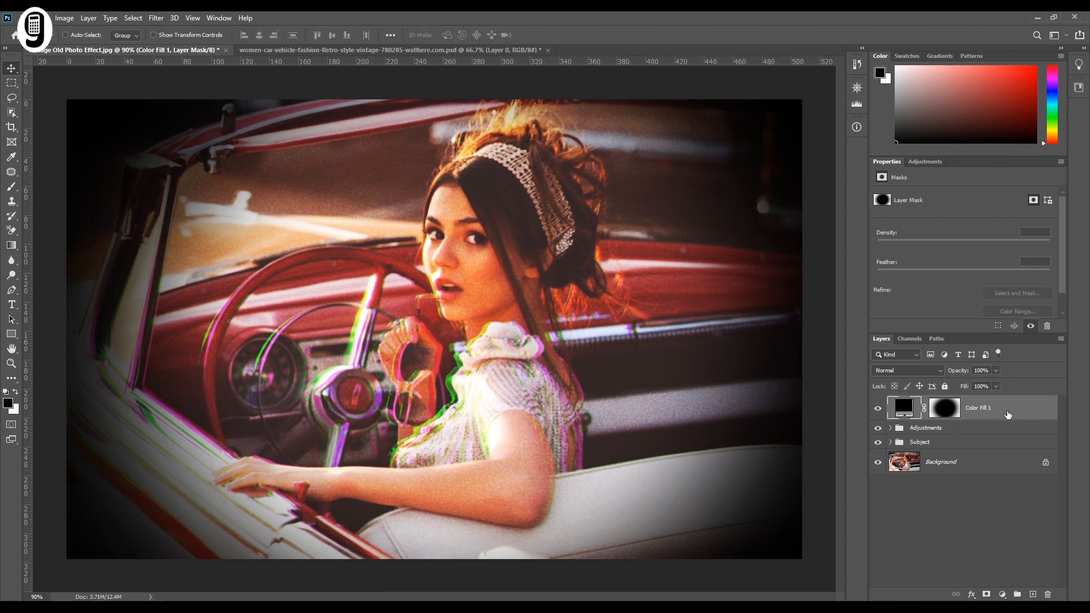
click(903, 369)
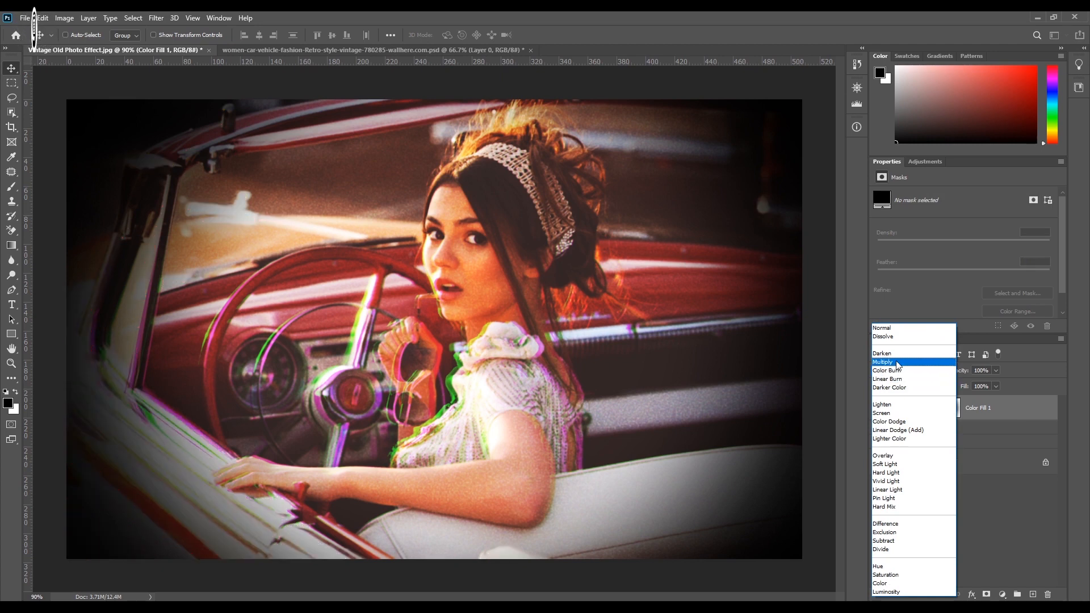
click(897, 363)
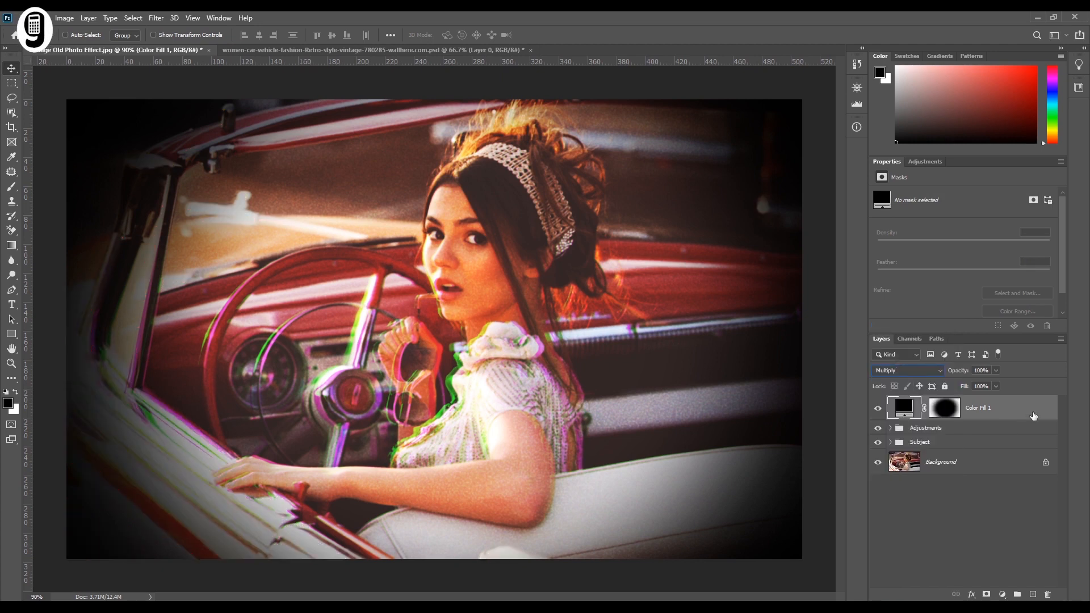
click(995, 369)
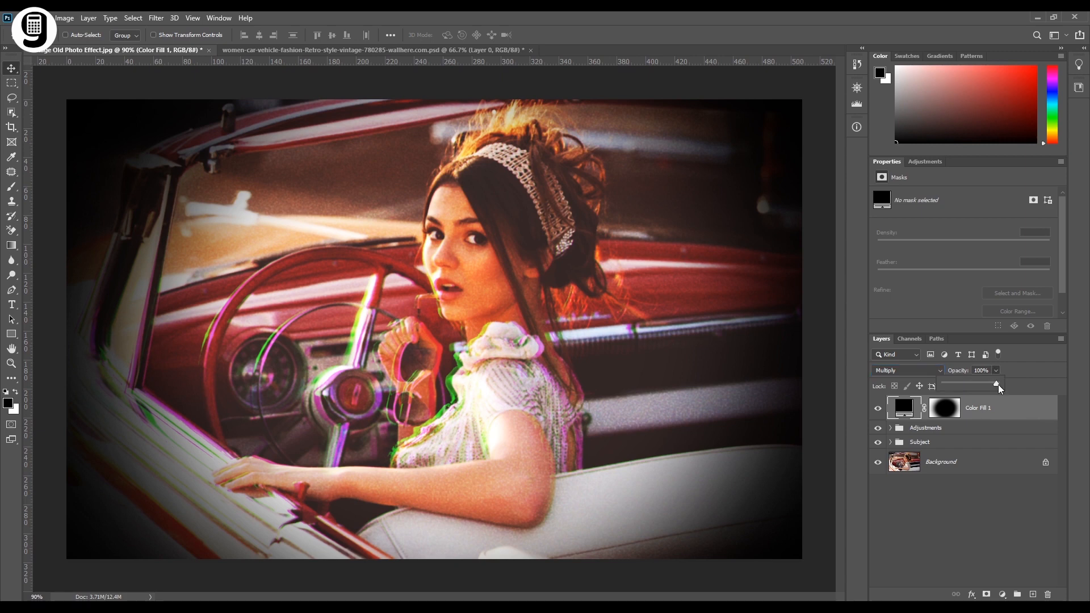
drag(998, 383, 987, 382)
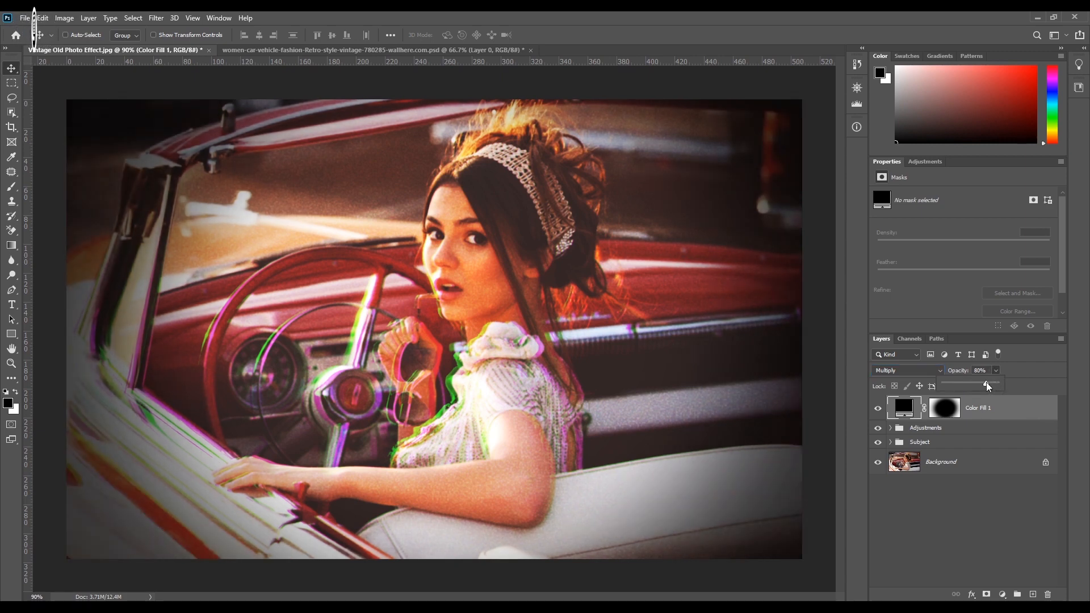
Step: Refine the vignette mask by painting white over the image's lower-left corner and black back over the steering wheel and hand area
click(942, 411)
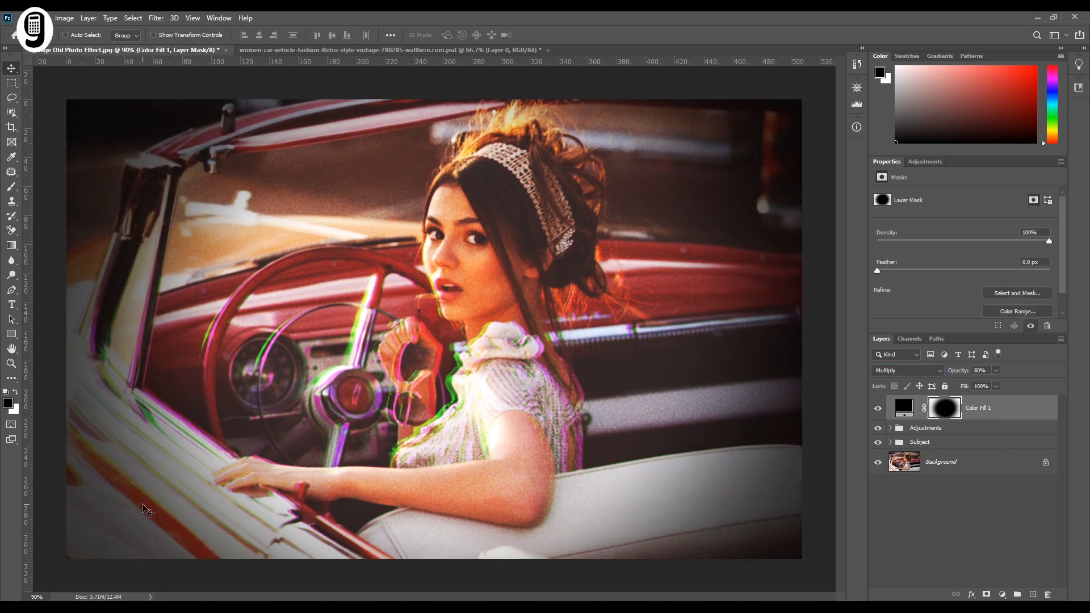
key(b)
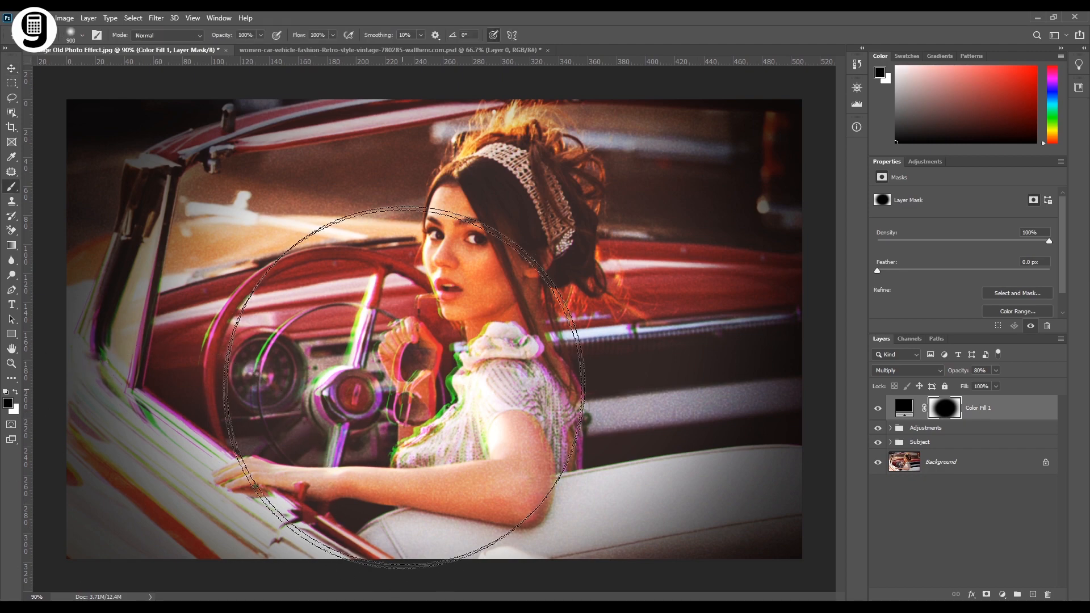
key(x)
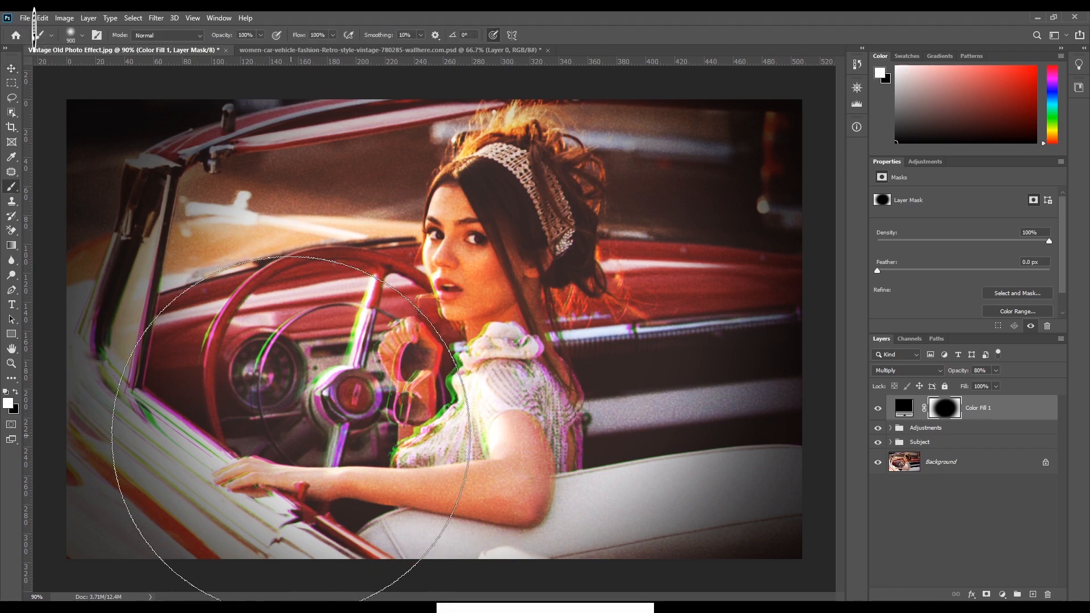
mouse_move(76, 574)
mouse_down()
mouse_move(133, 541)
mouse_move(154, 511)
mouse_move(156, 538)
mouse_move(170, 506)
mouse_up()
key(x)
drag(368, 403, 244, 522)
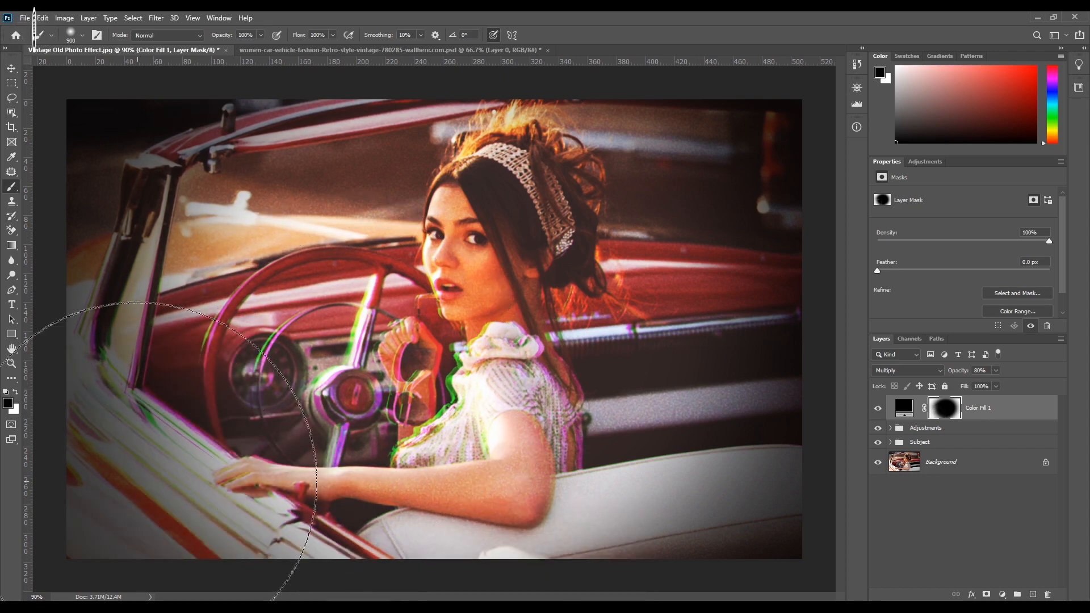
Step: Raise the Color Fill 1 layer's opacity to 90%
click(997, 370)
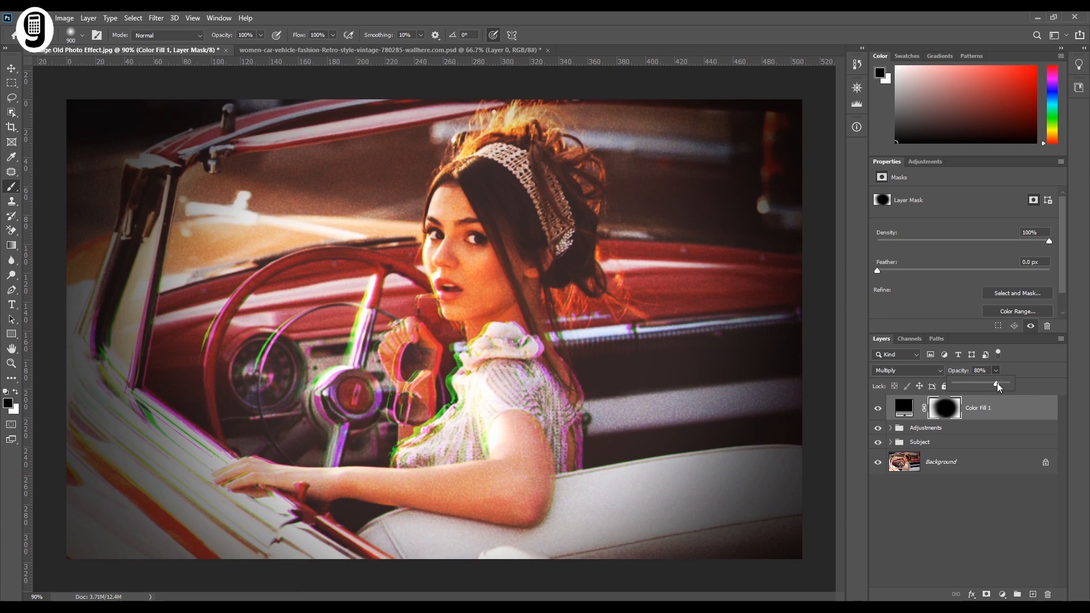
drag(1002, 385, 1003, 384)
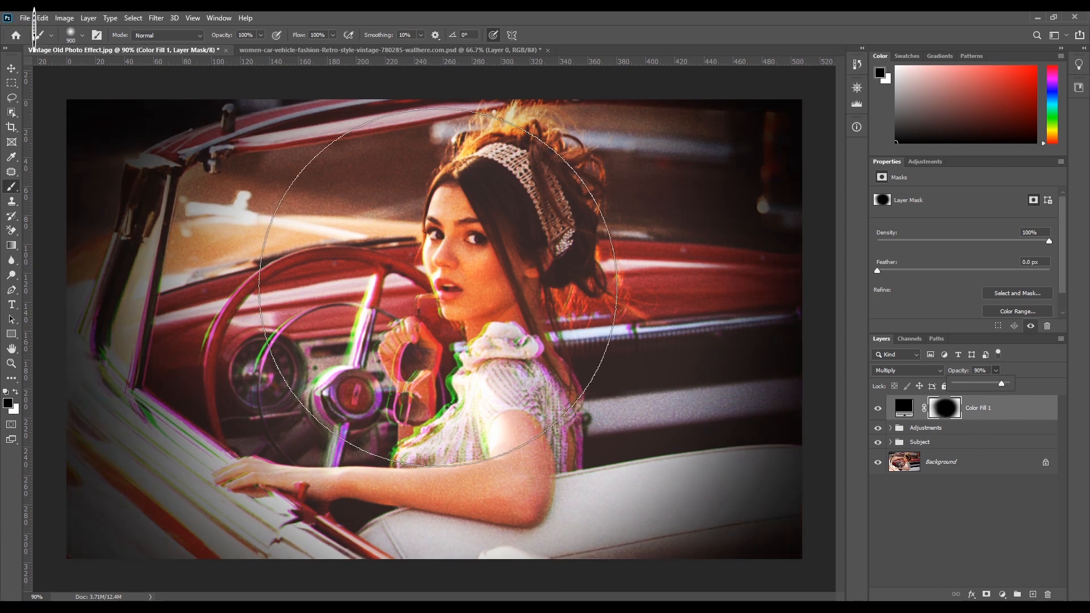
click(536, 342)
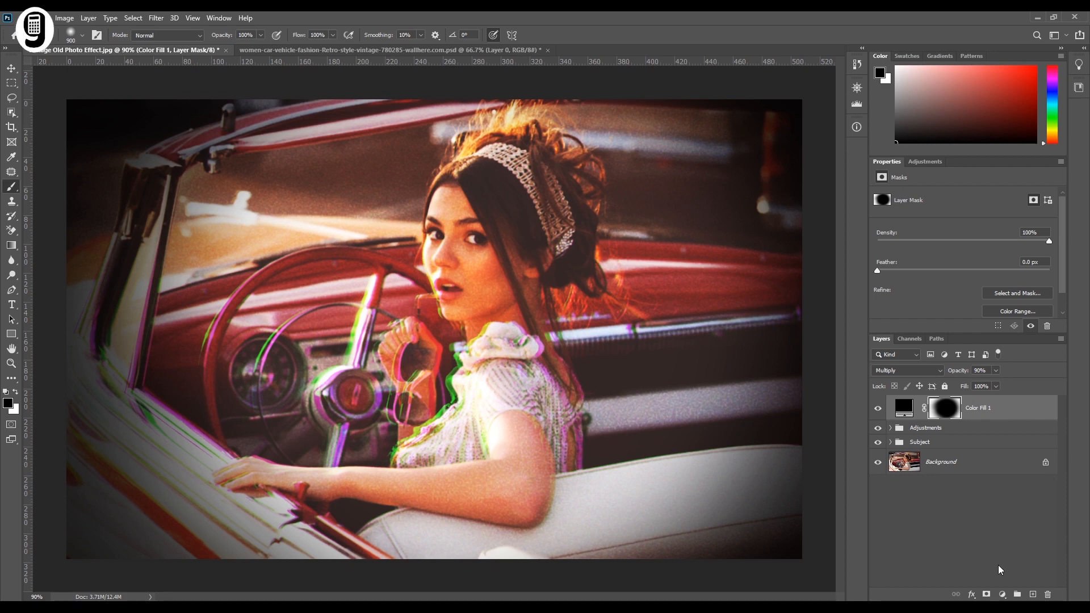
Step: Add a Gradient Fill layer above Color Fill 1 and set the gradient's starting colour stop to 5b3c2c
click(1003, 594)
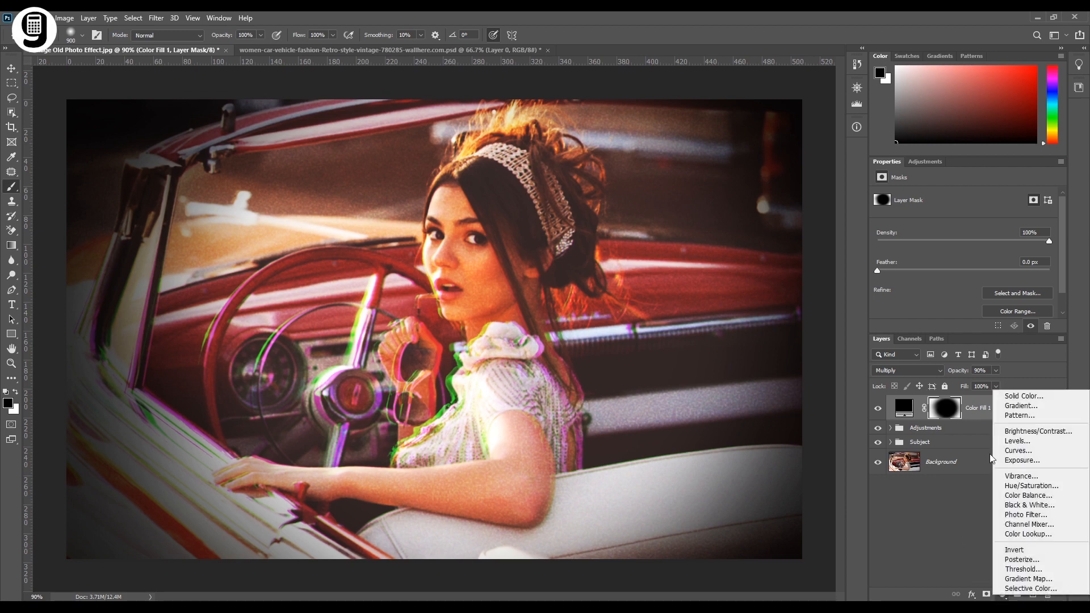
click(1013, 406)
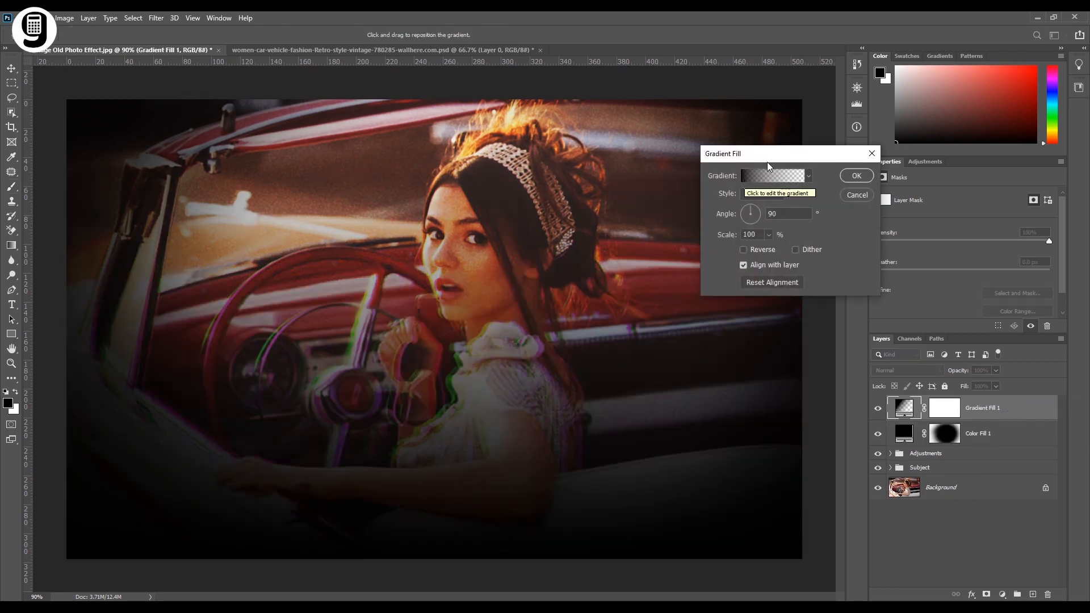
drag(770, 160, 566, 203)
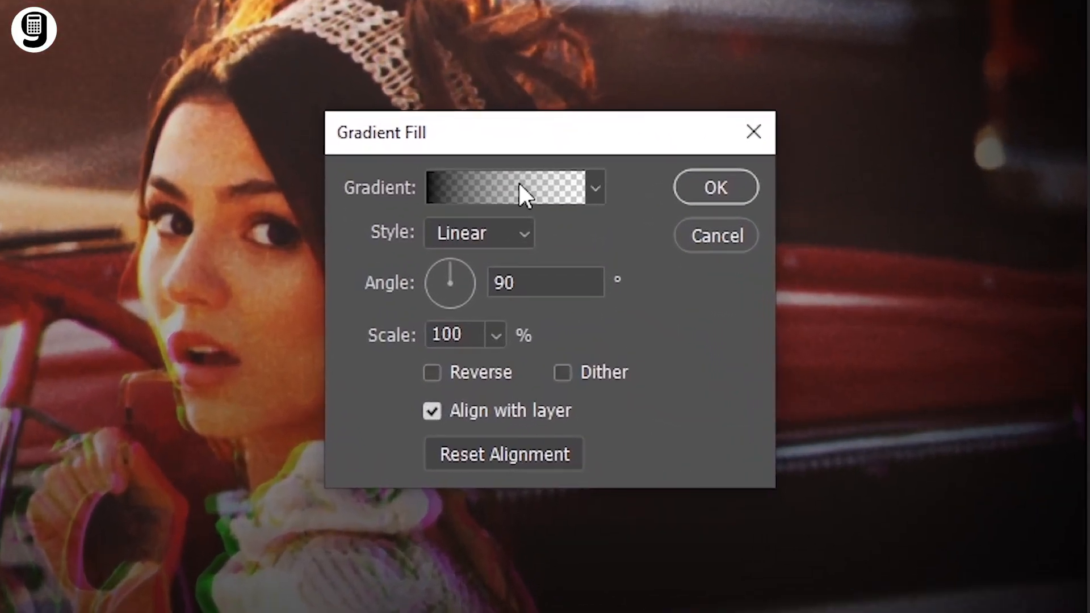
click(519, 183)
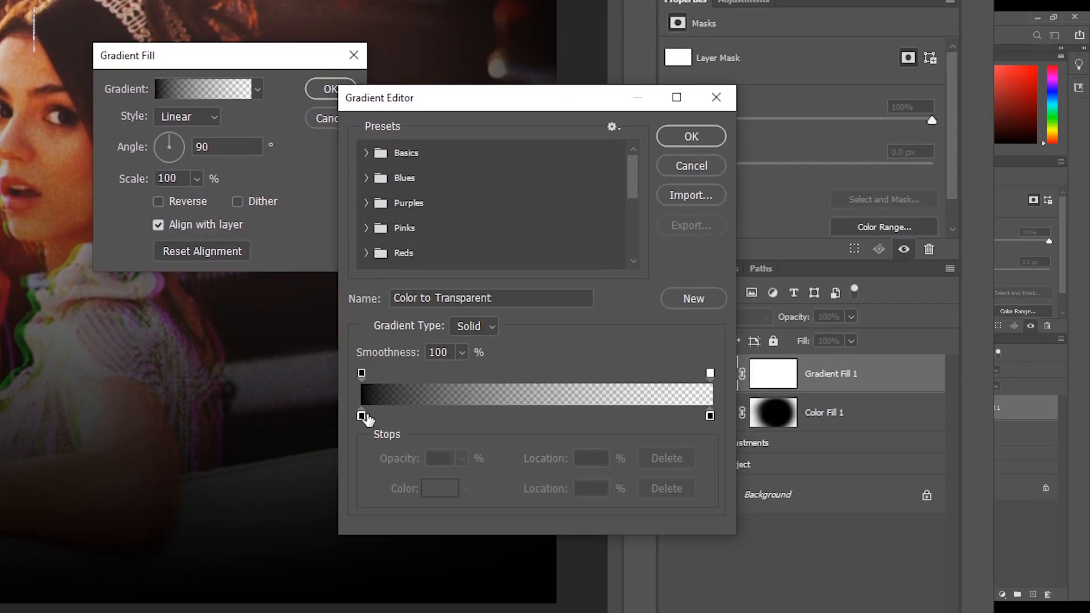
click(361, 419)
click(440, 491)
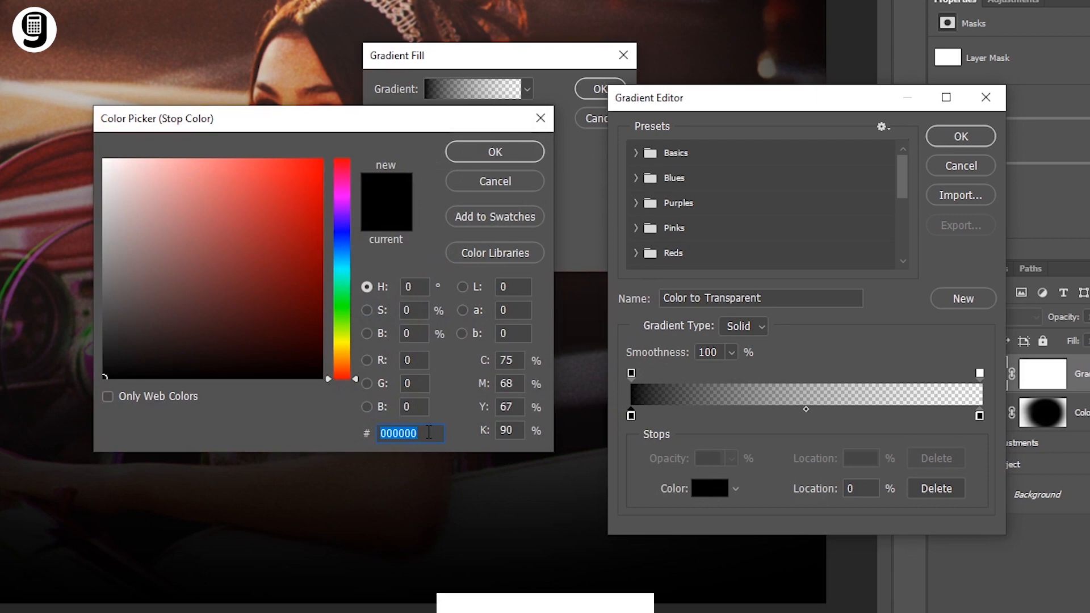
text(5b3c2c)
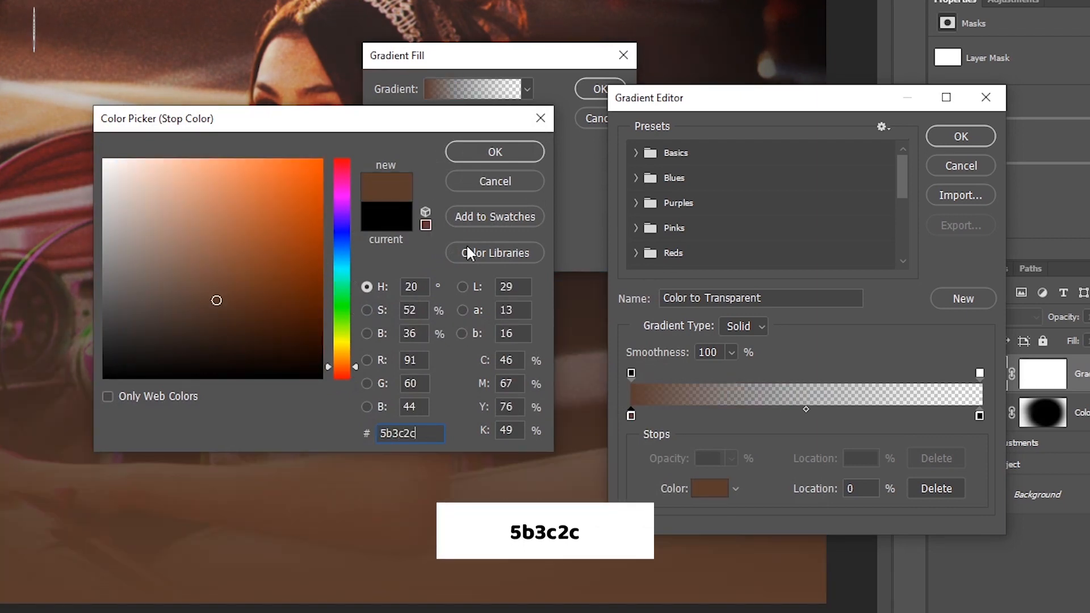
click(481, 152)
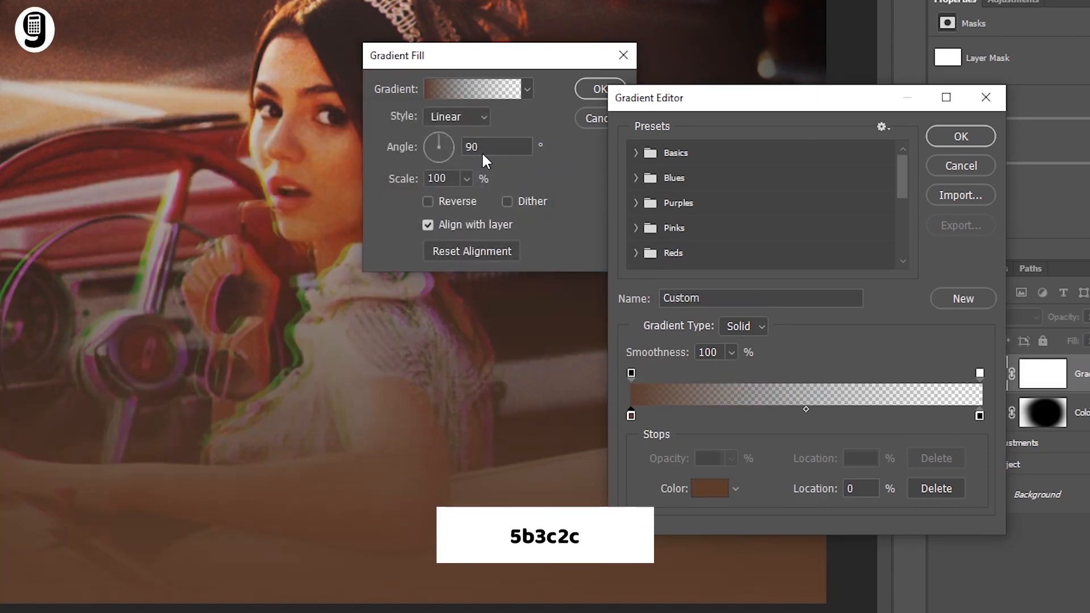
Step: Set the gradient's end colour stop at location 100% to efdbcd
click(979, 416)
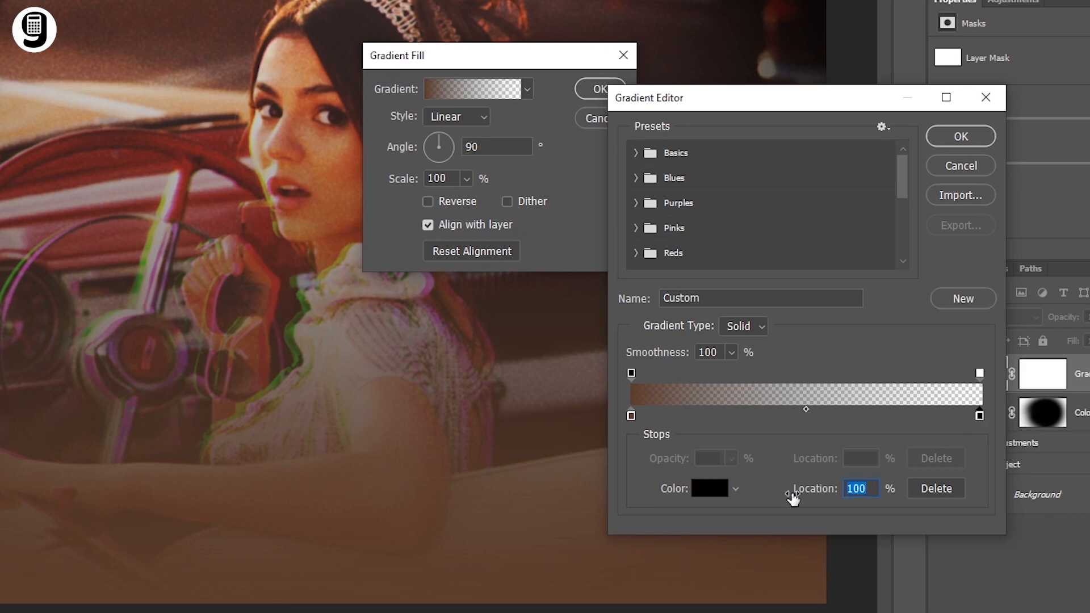
click(708, 489)
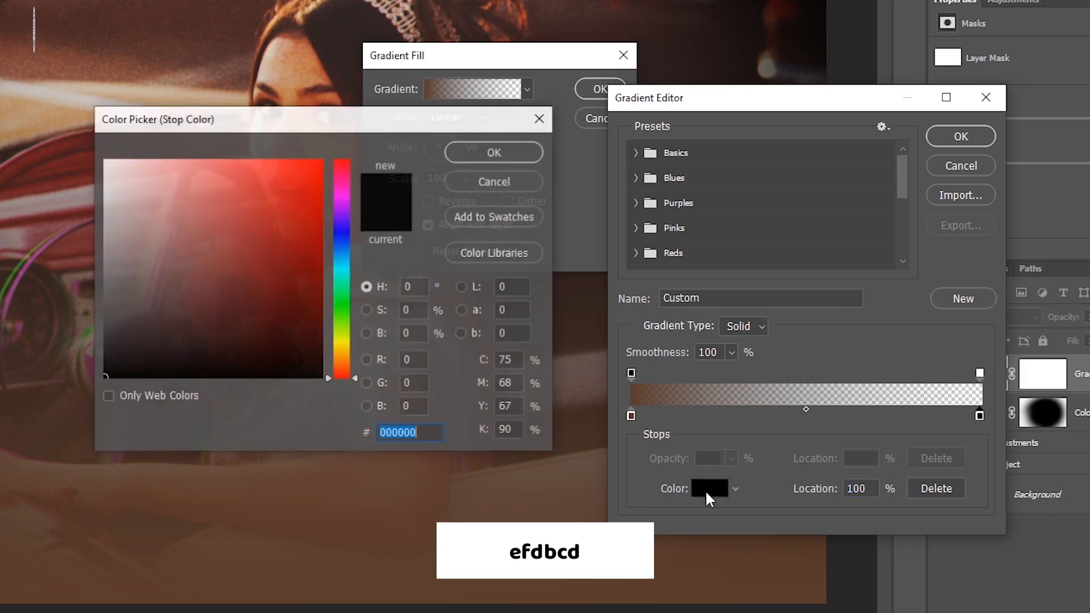
text(efdbcd)
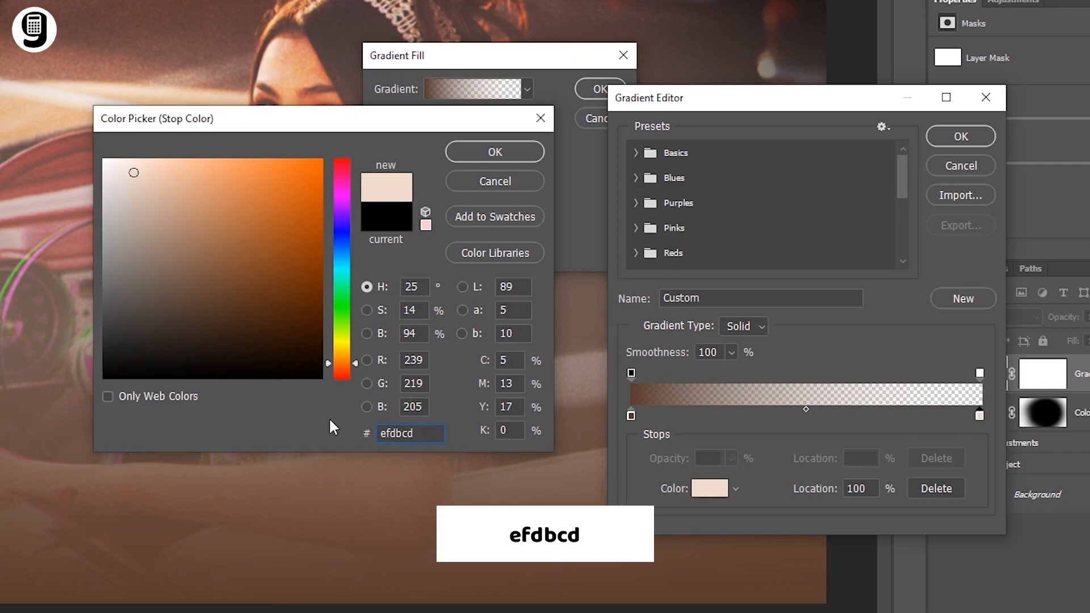
key(Return)
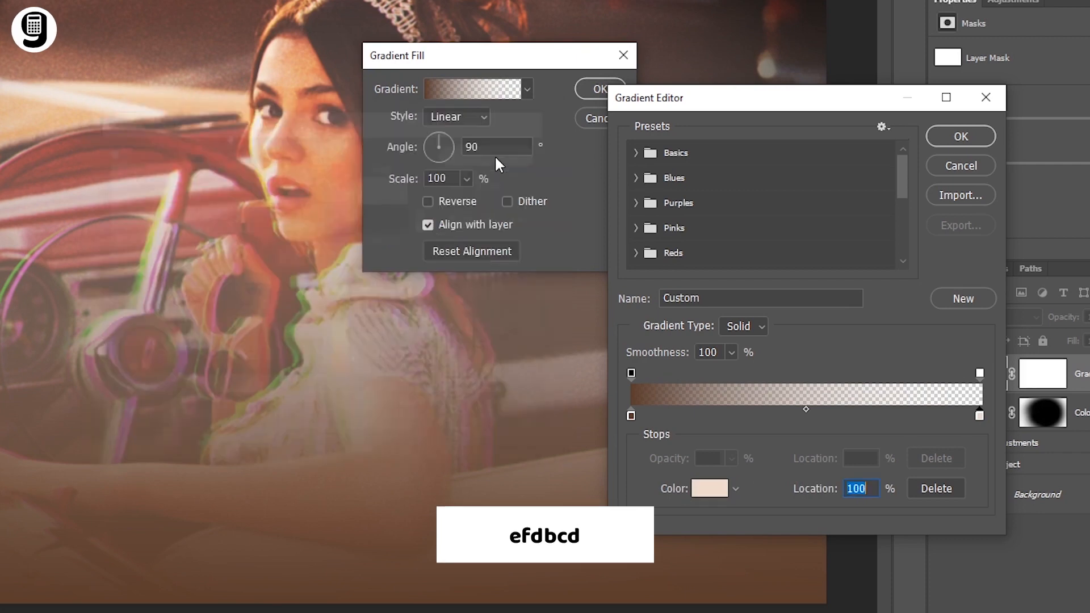
Step: Raise the gradient's end opacity stop to 100% and accept the edited gradient
click(979, 373)
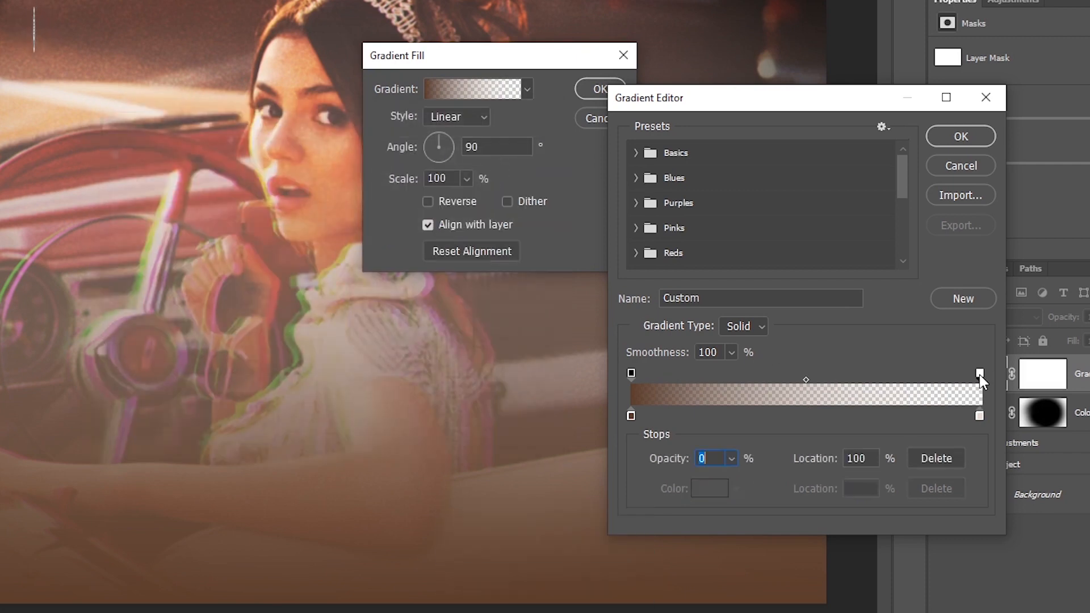
click(731, 459)
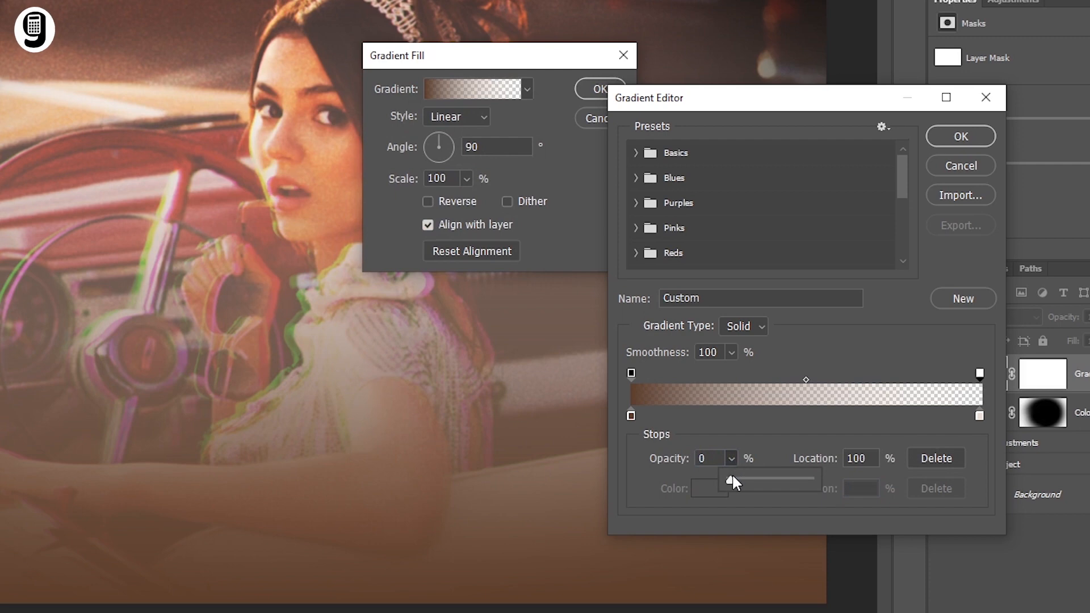
drag(754, 477, 823, 476)
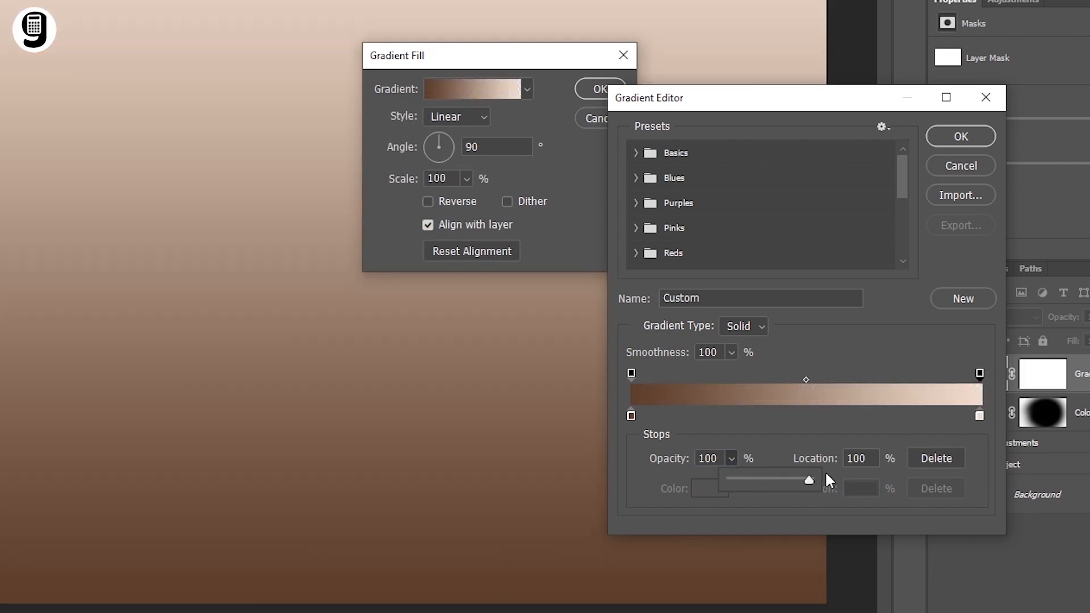
click(886, 347)
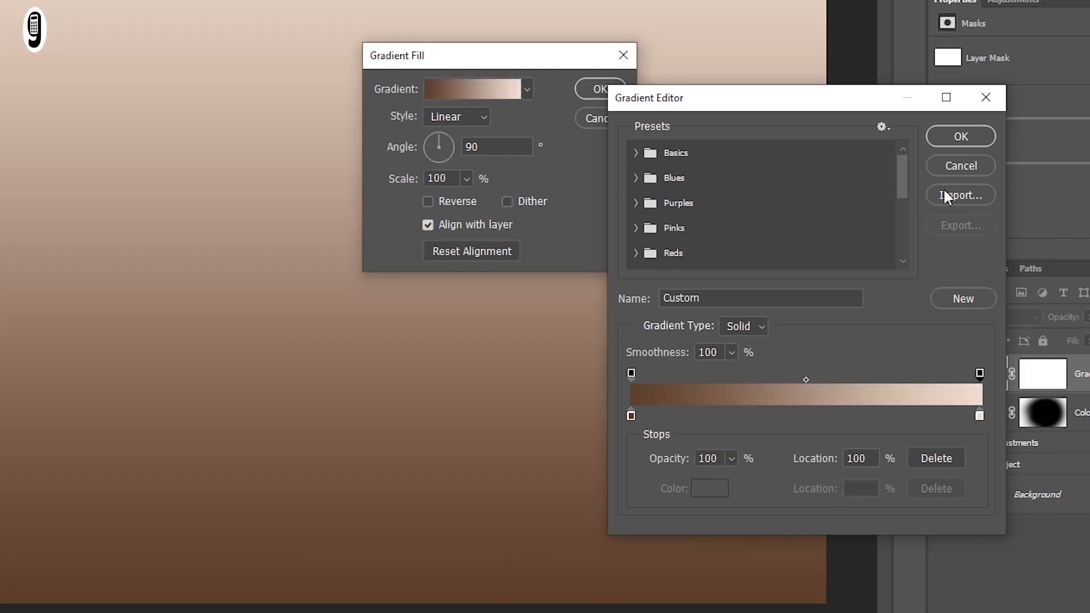
click(961, 136)
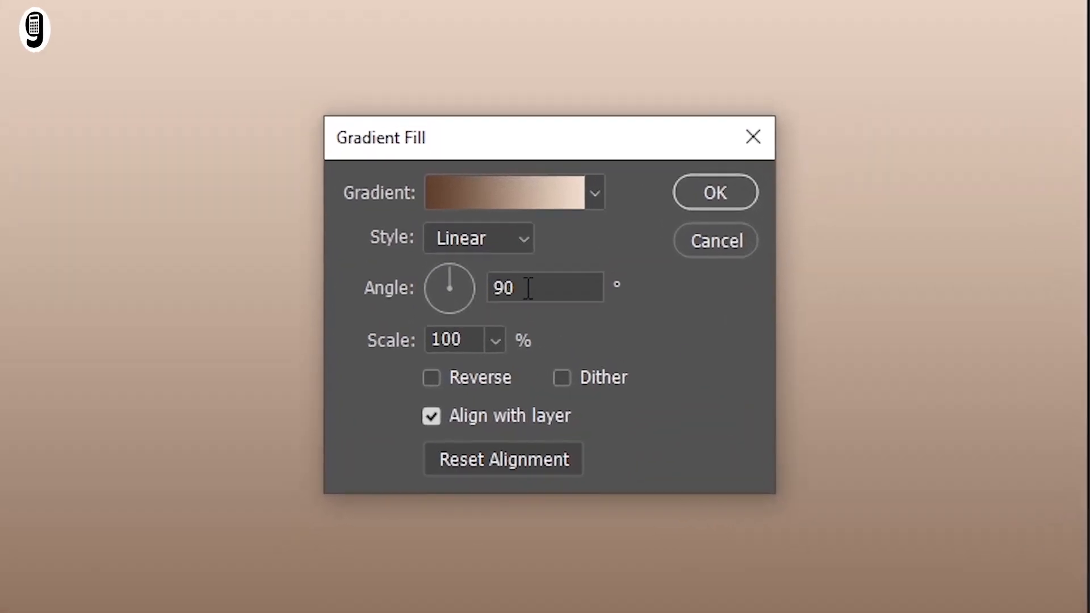
Step: Set the gradient fill's angle to 45° and apply the fill
drag(486, 146, 459, 147)
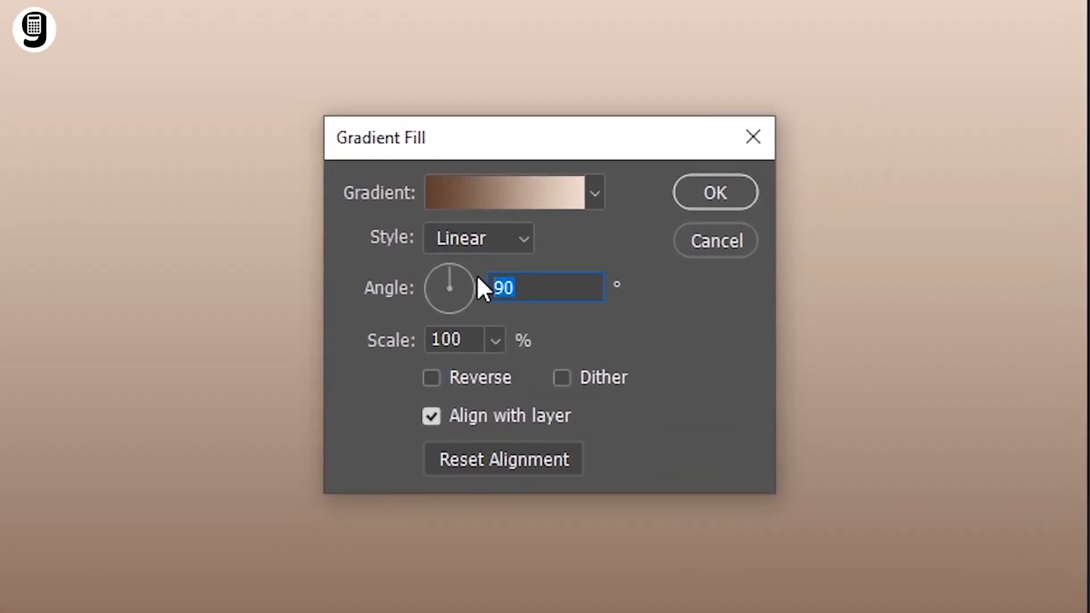
text(45)
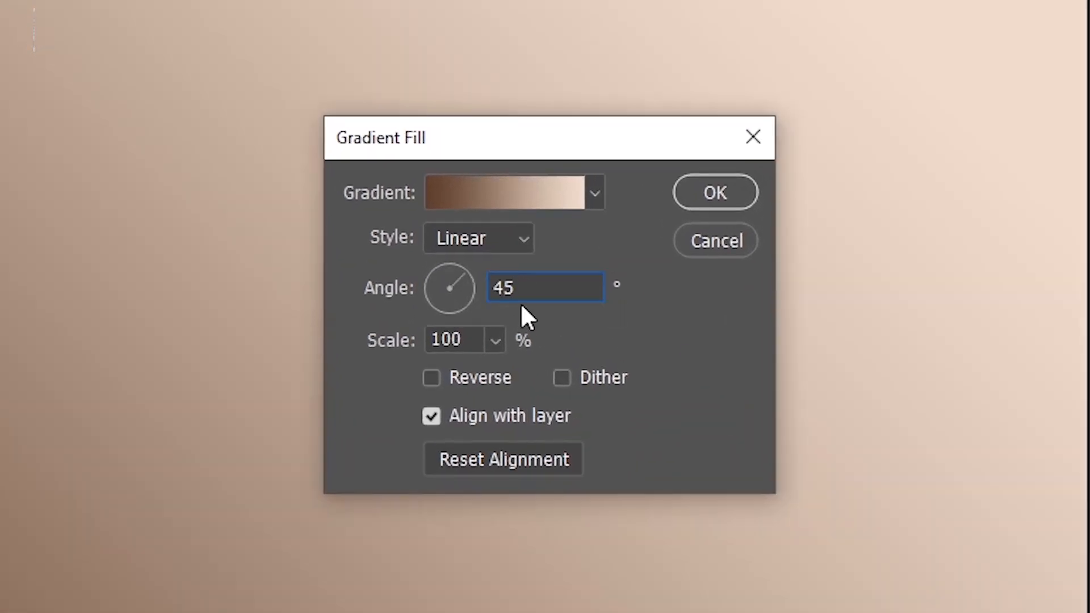
click(705, 195)
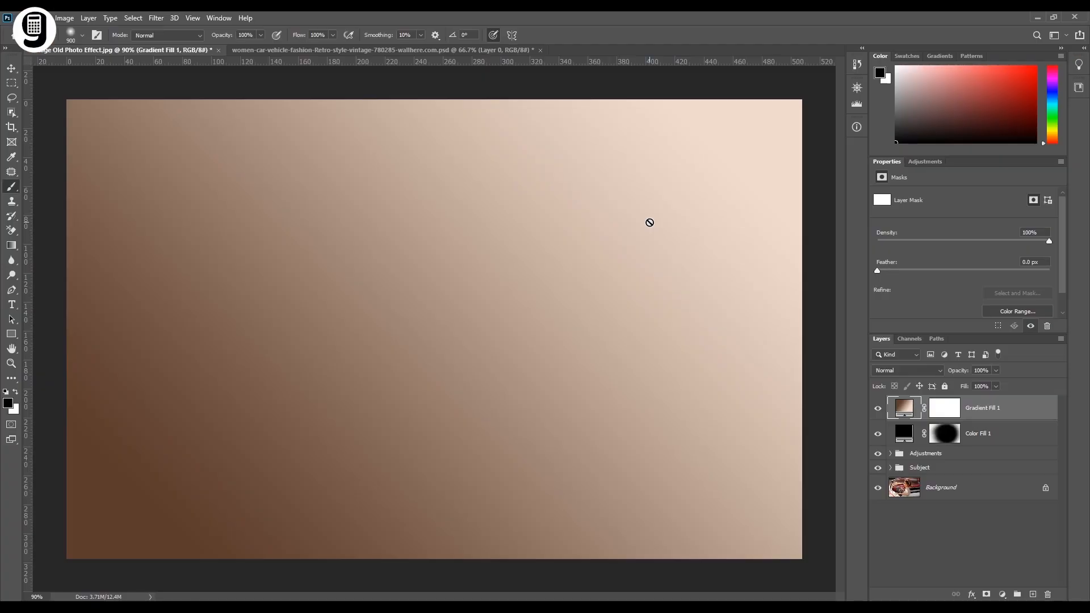
Step: Set the Gradient Fill 1 layer's blend mode to Vivid Light and its opacity to 30%
click(11, 69)
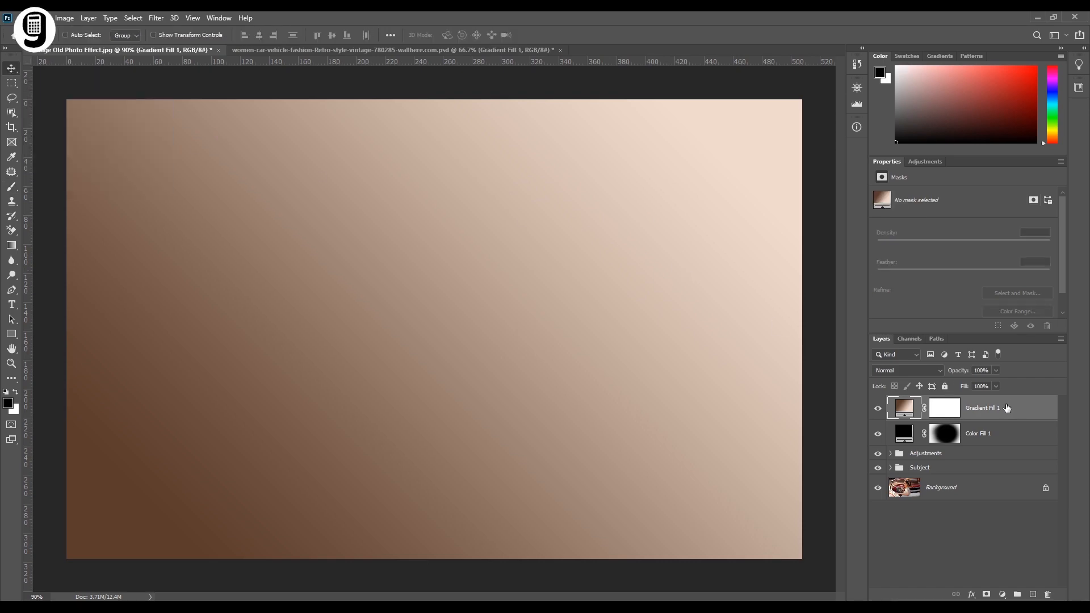
click(941, 372)
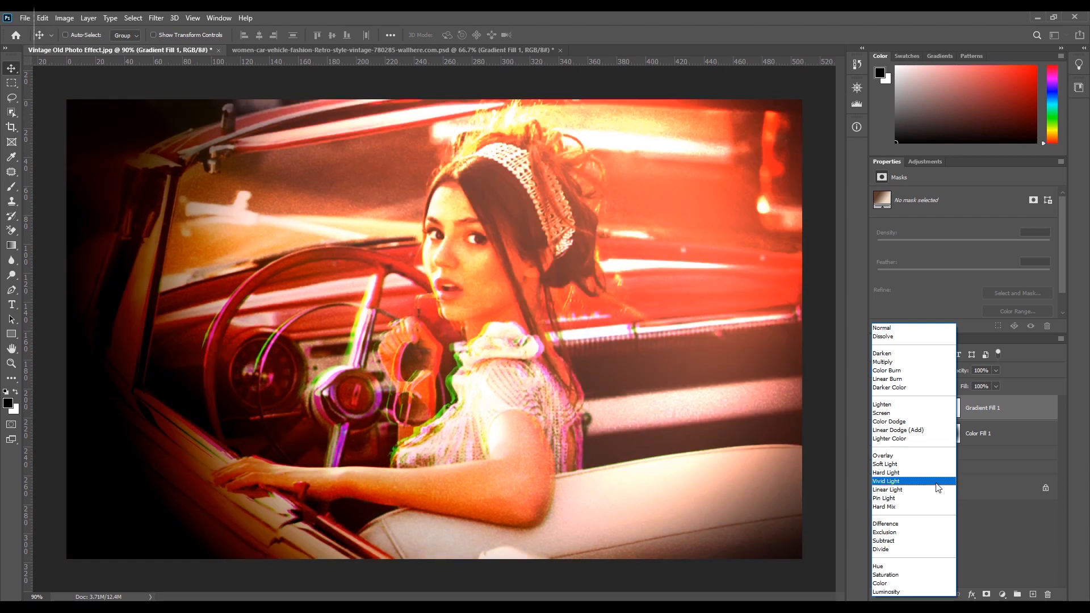
click(938, 482)
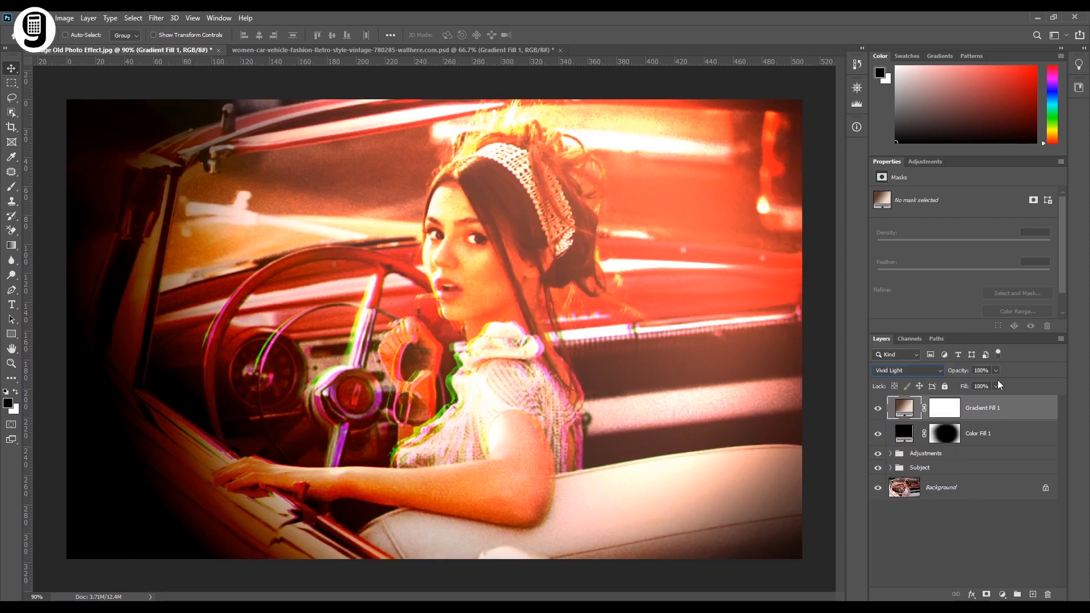
drag(967, 385, 960, 385)
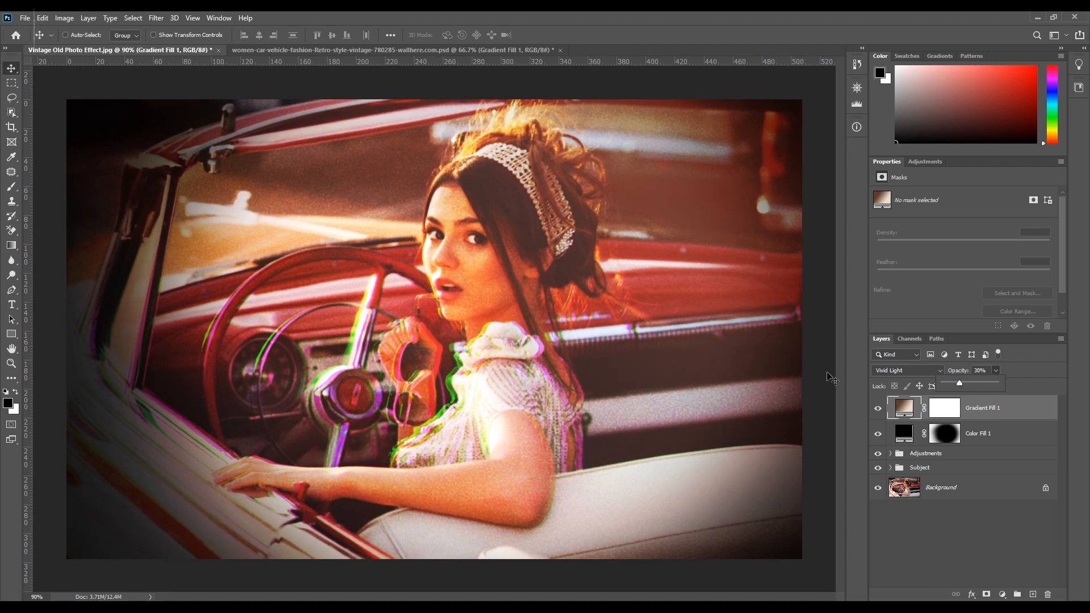
click(822, 202)
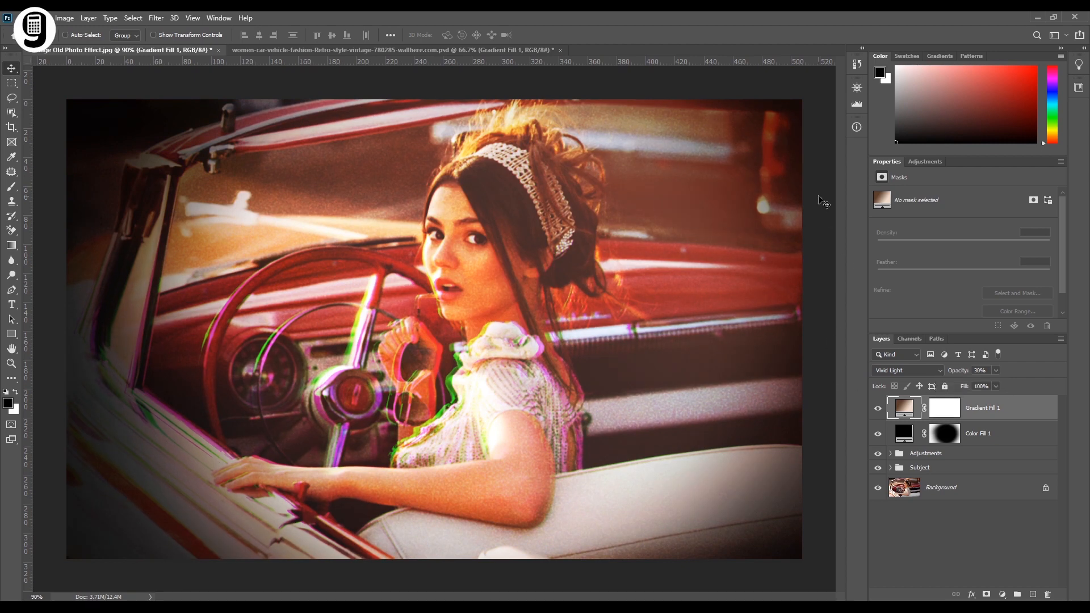
Step: Lower the Color Fill 1 layer's opacity to 80%
click(1033, 437)
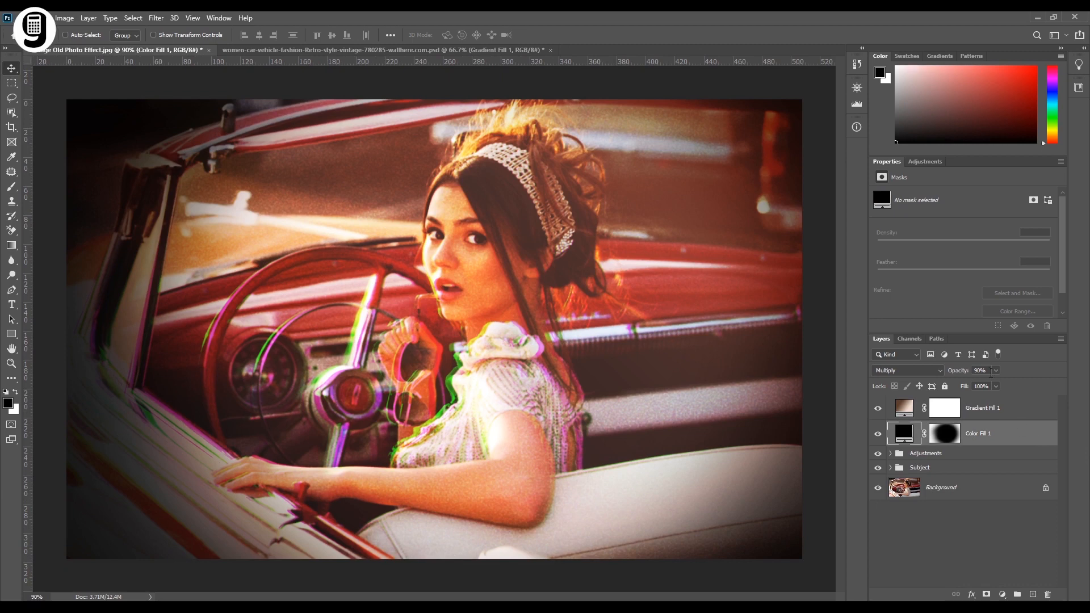
click(996, 371)
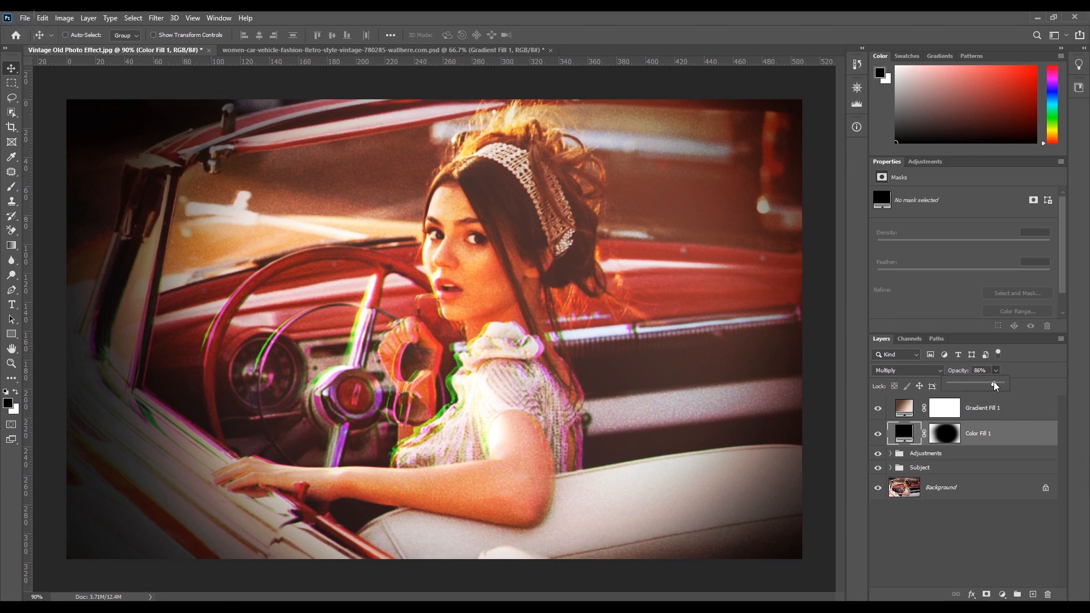
drag(990, 382, 988, 380)
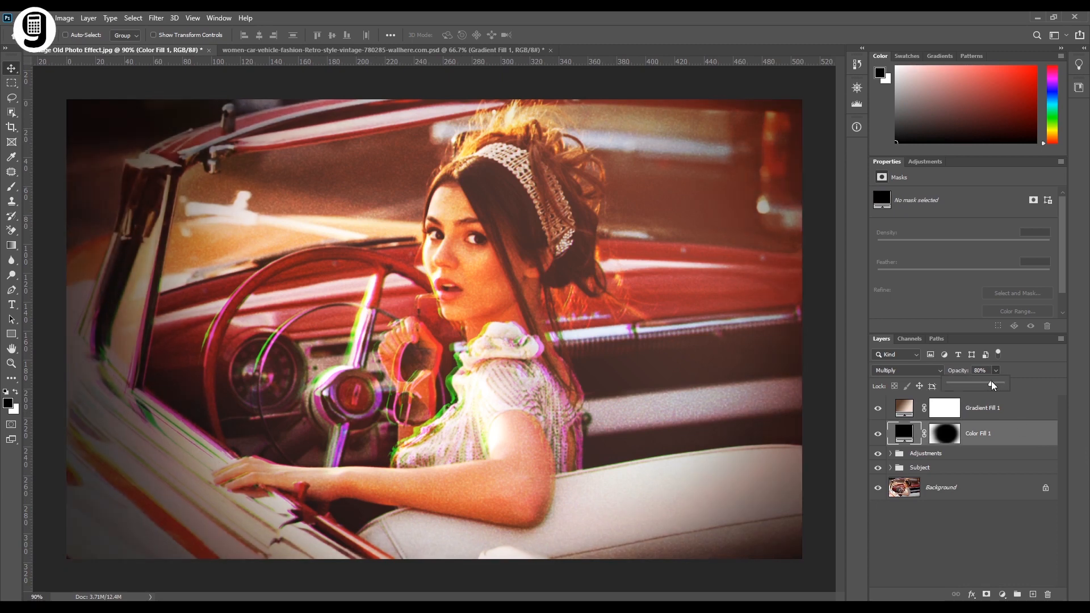
click(1007, 441)
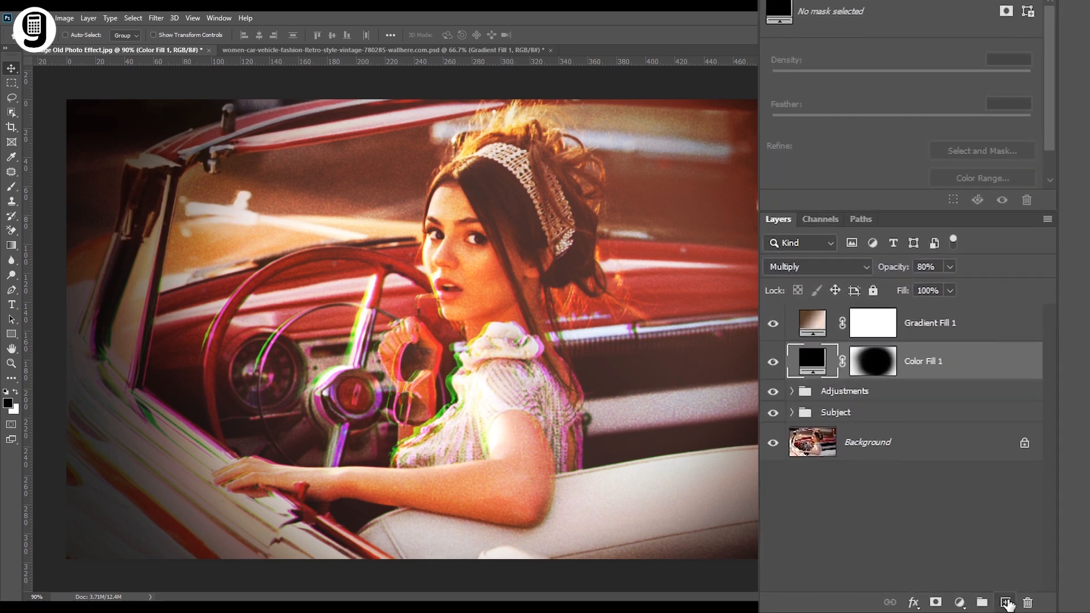
Step: Create a new empty layer, place it directly below Color Fill 1 and name it Lights
click(1005, 603)
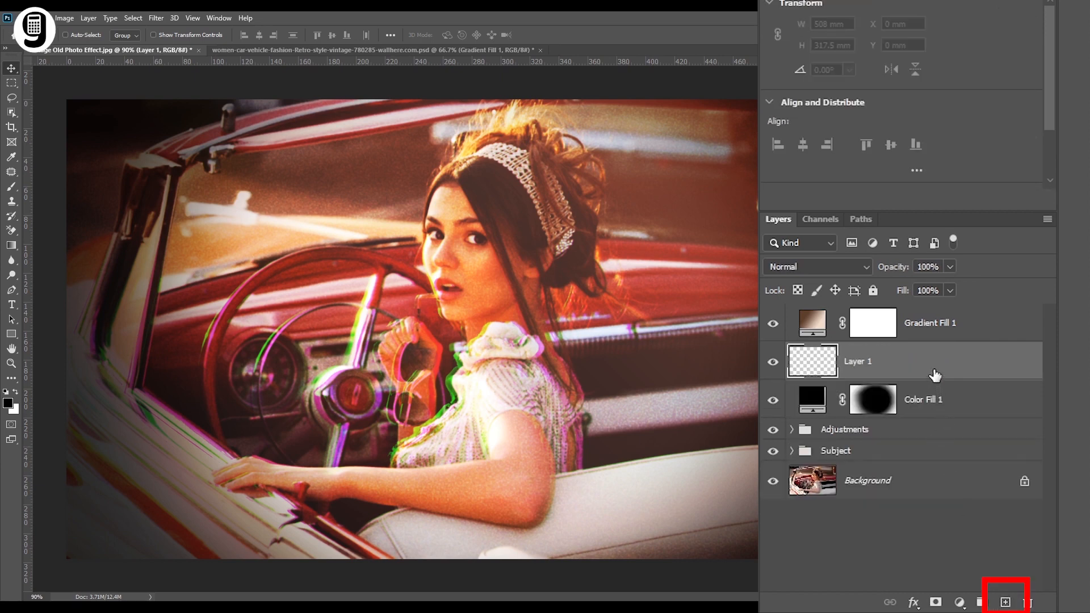
drag(939, 362, 942, 415)
double_click(856, 400)
key(BackSpace)
text(Lights)
key(Return)
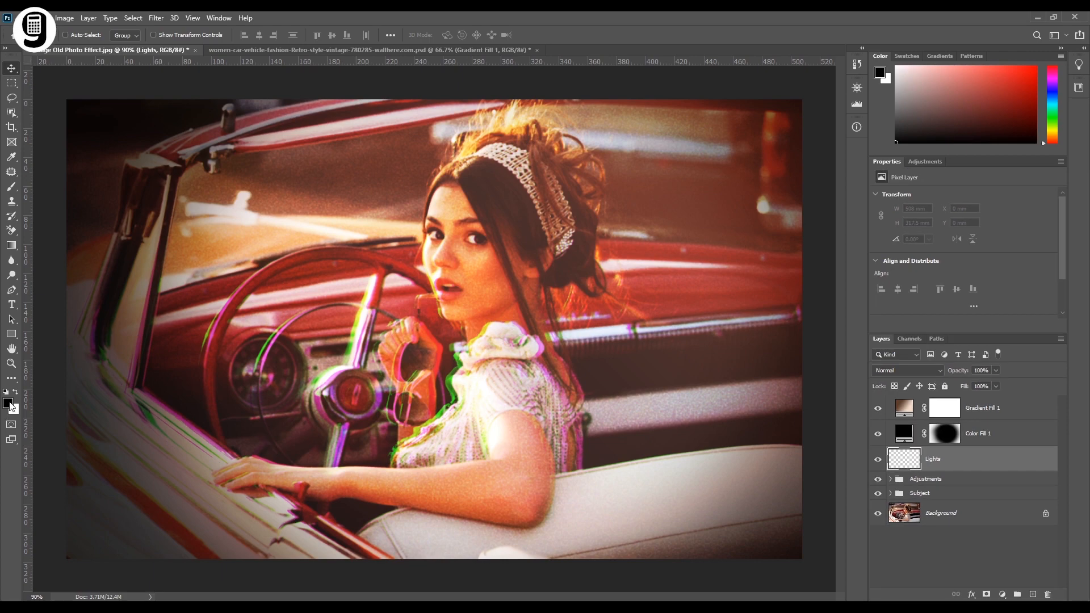
Step: Paint soft bright red spots on the Lights layer at the image's upper-right, lower-right and lower-left corners with a 600 px brush
click(8, 403)
click(446, 291)
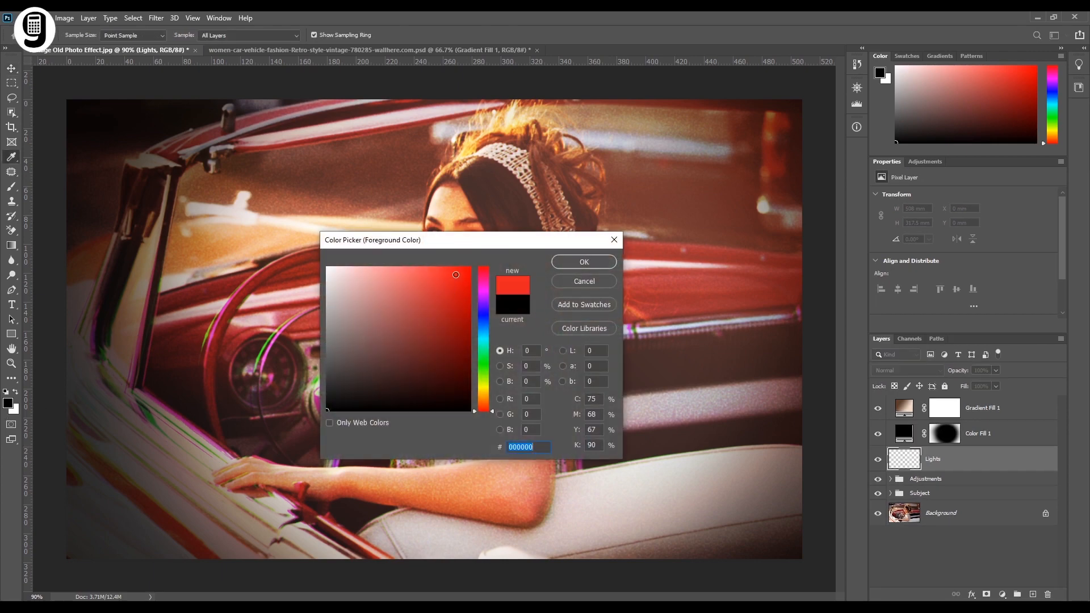
click(582, 262)
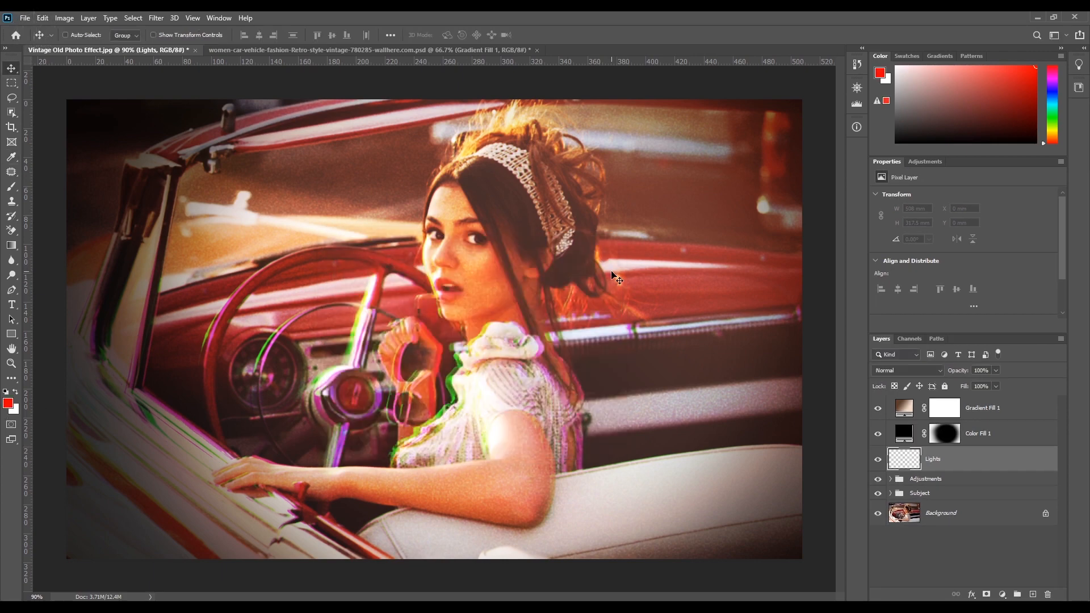
key(b)
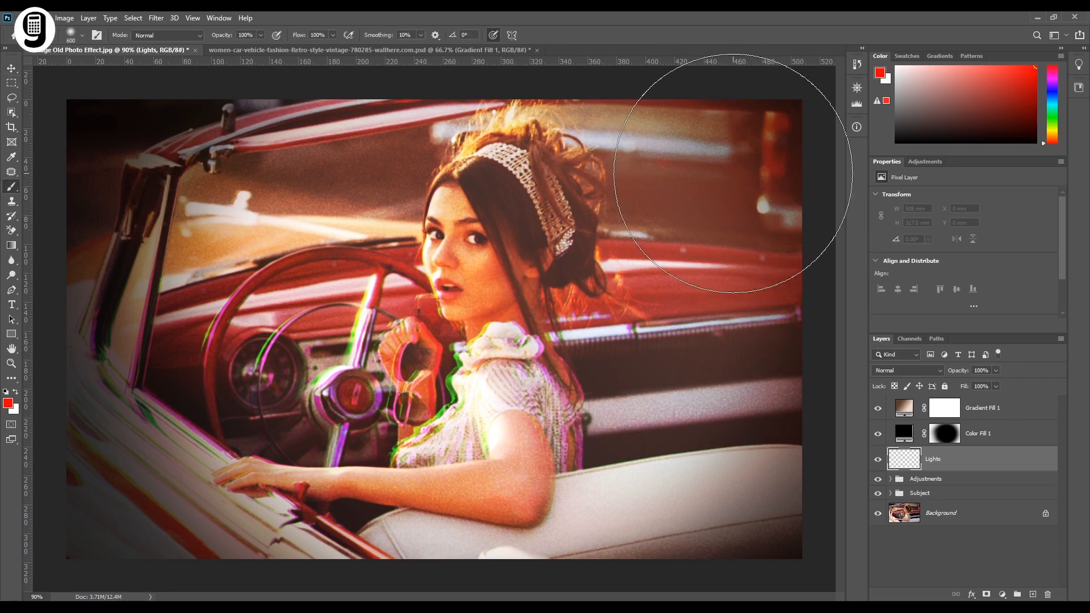
click(715, 176)
key(bracketright)
click(706, 500)
click(133, 528)
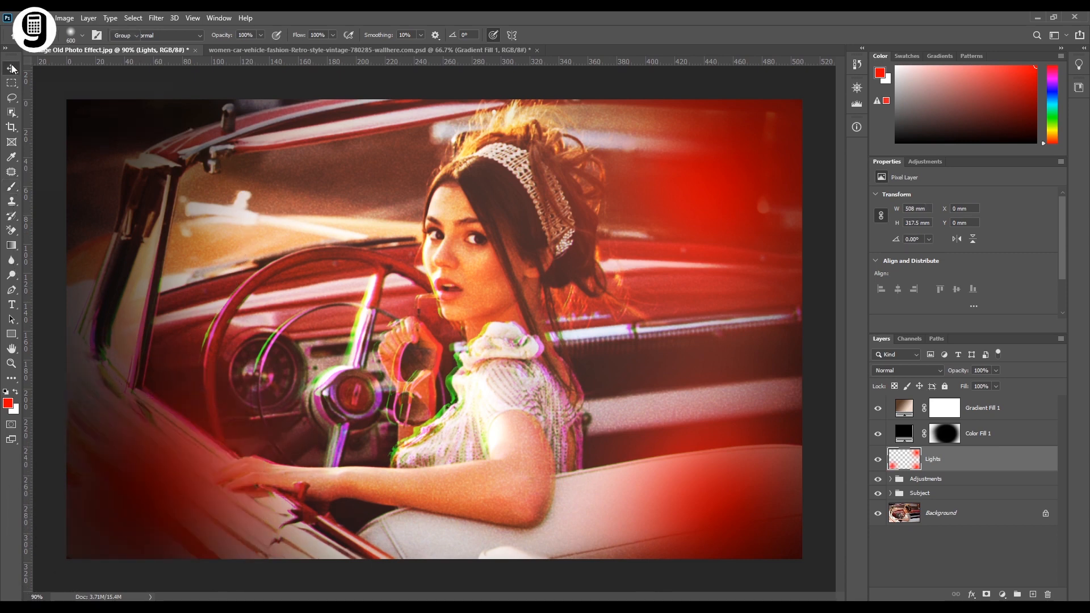
key(v)
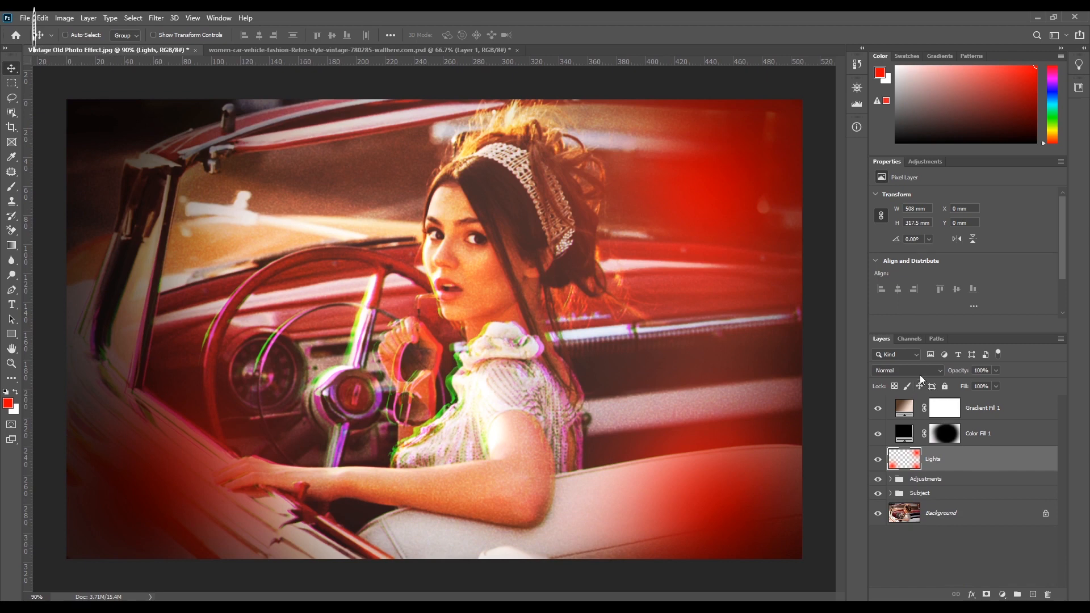
Step: Set the Lights layer's blend mode to Color Dodge and its opacity to 50%
click(920, 373)
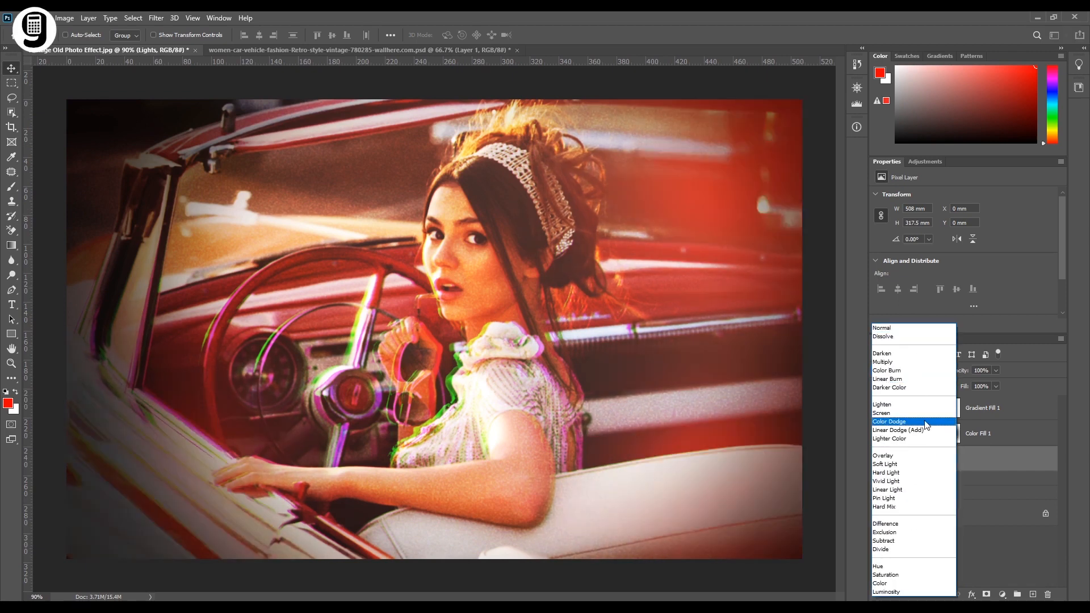
click(926, 423)
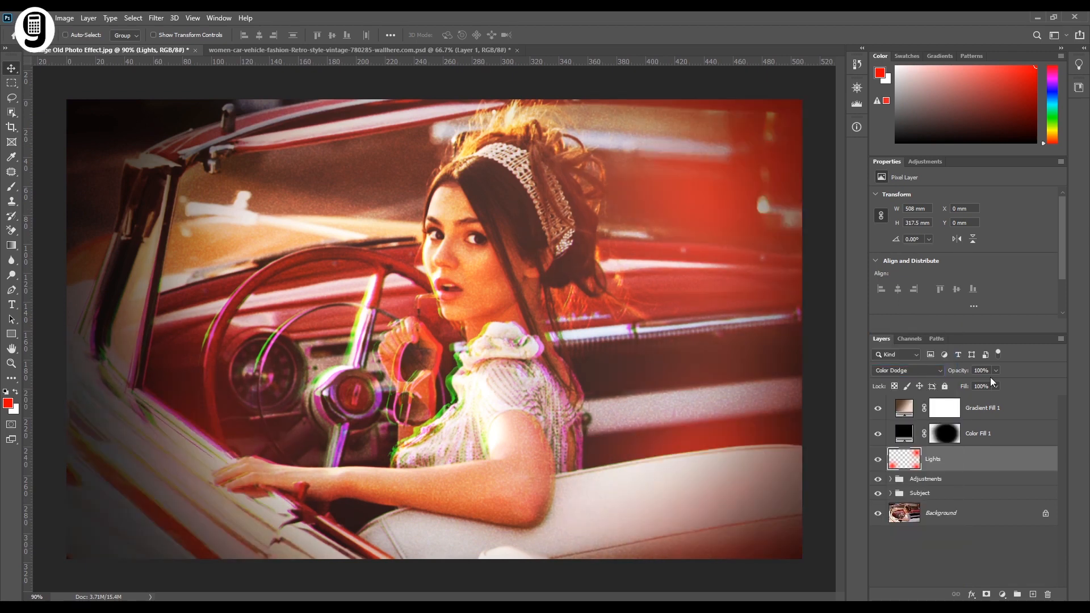
drag(986, 383, 972, 384)
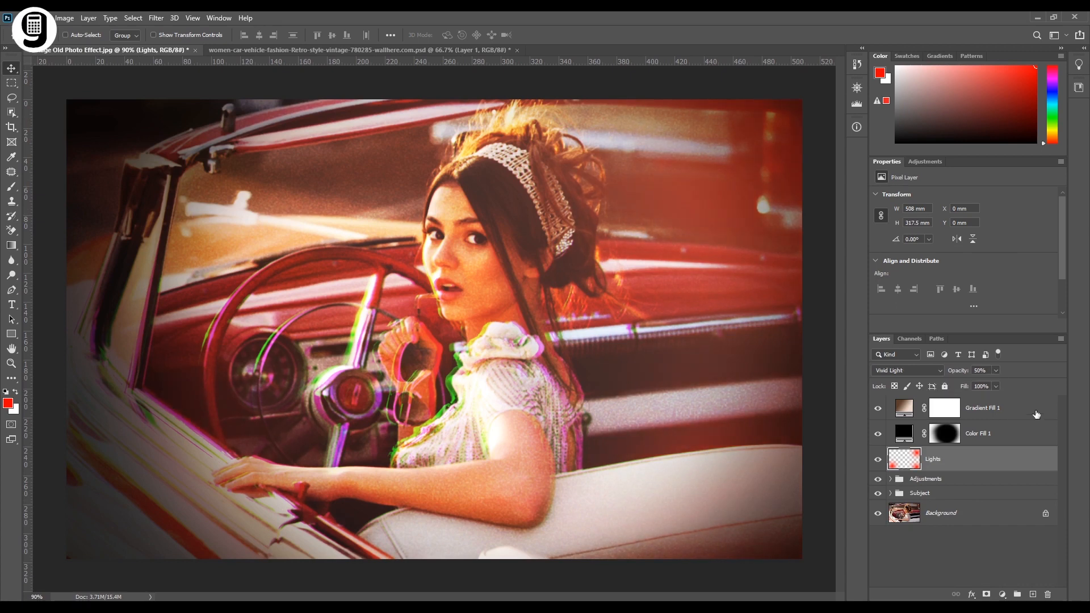
click(1036, 413)
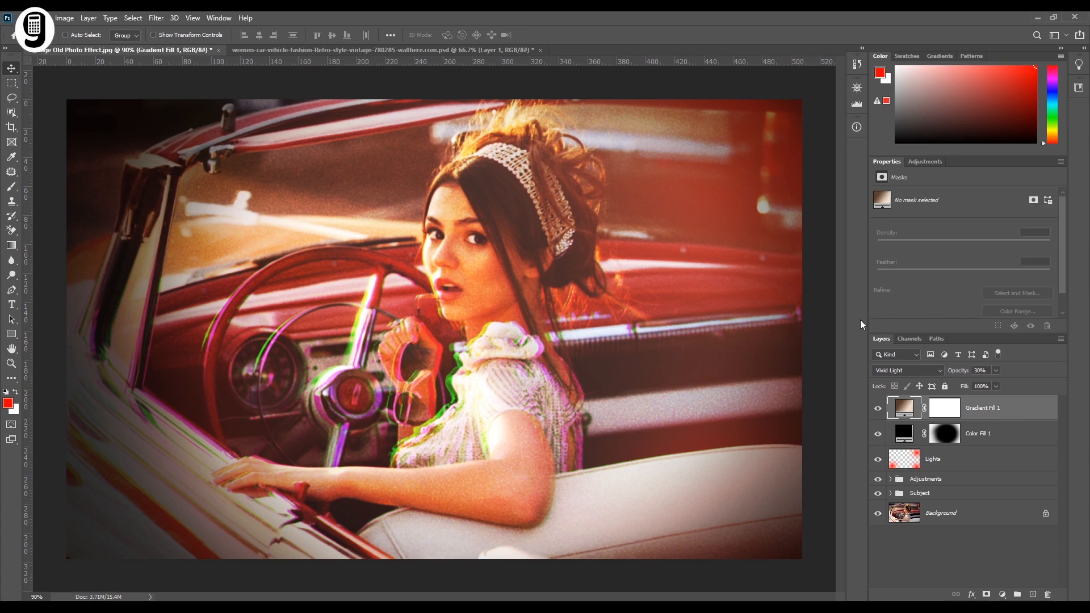
click(967, 463)
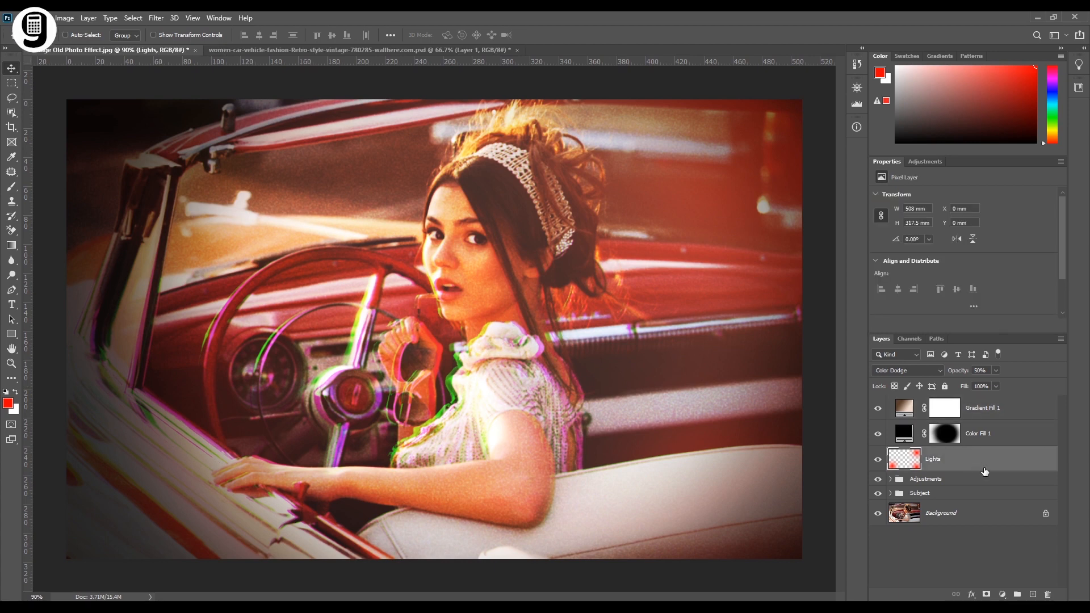
key(shift+plus)
key(shift+plus)
key(shift+plus)
key(shift+plus)
key(shift+plus)
key(shift+plus)
Step: Group the Lights, Color Fill 1 and Gradient Fill 1 layers and name the group Lights
shift+click(1001, 410)
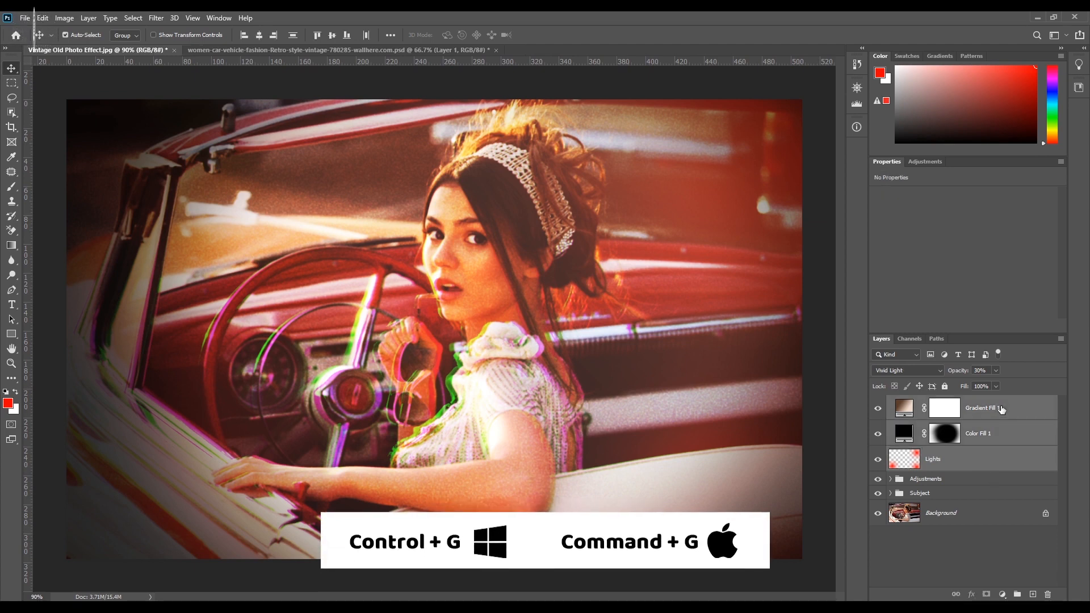
key(ctrl+g)
double_click(920, 401)
text(Lights)
key(Return)
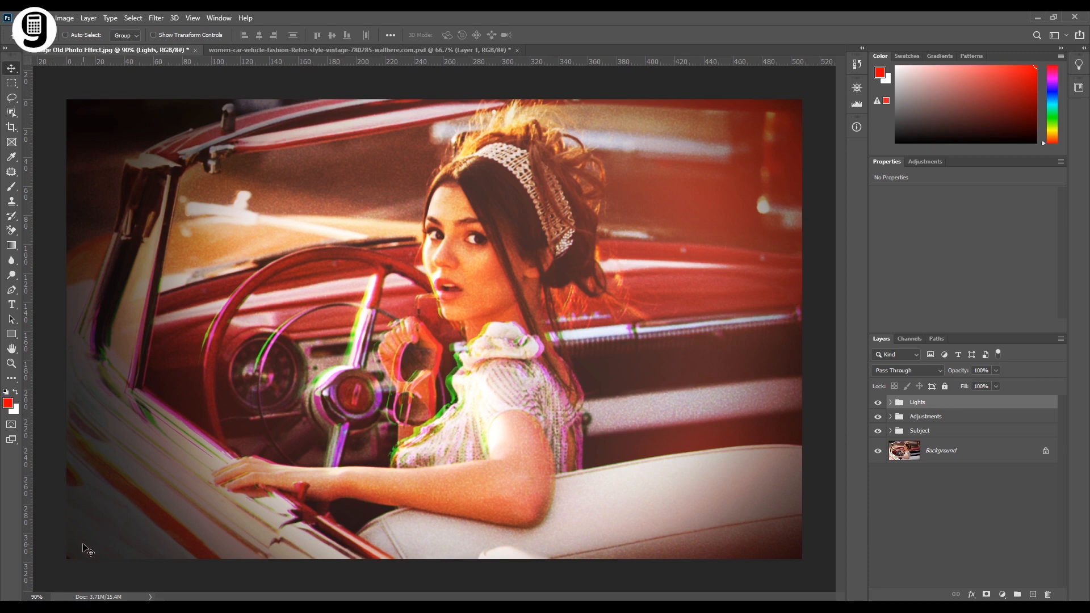
click(1008, 536)
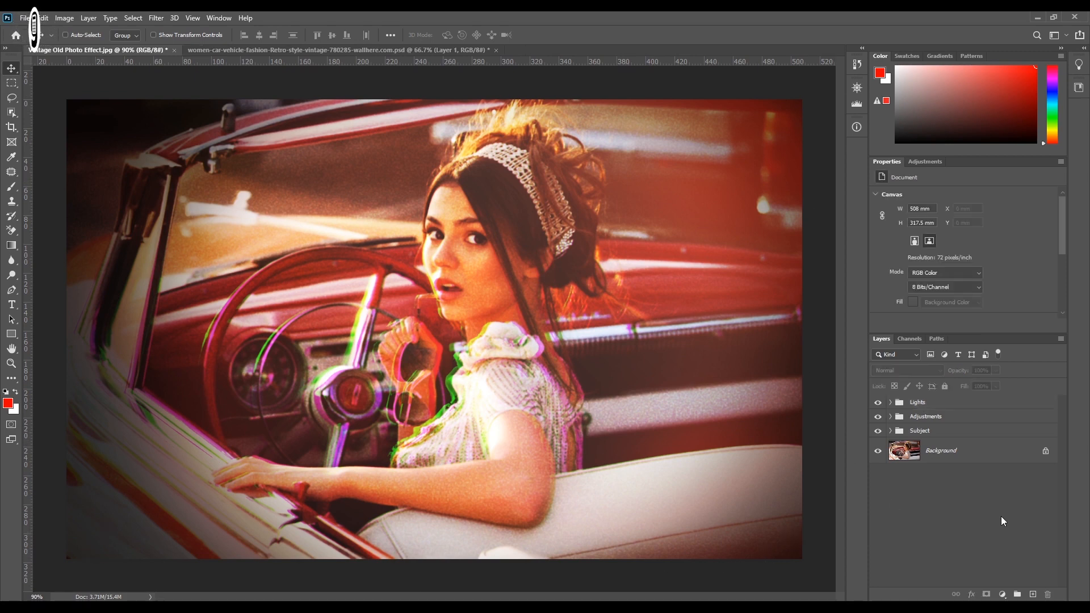
Step: Create a new empty layer above the Lights group and name it Outline
click(971, 404)
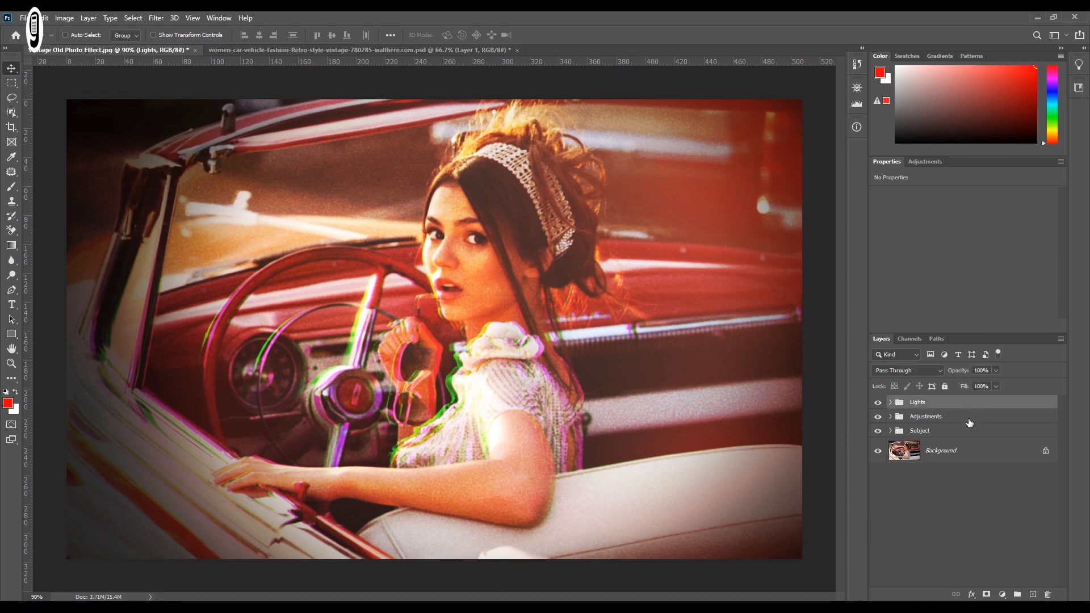
click(1032, 595)
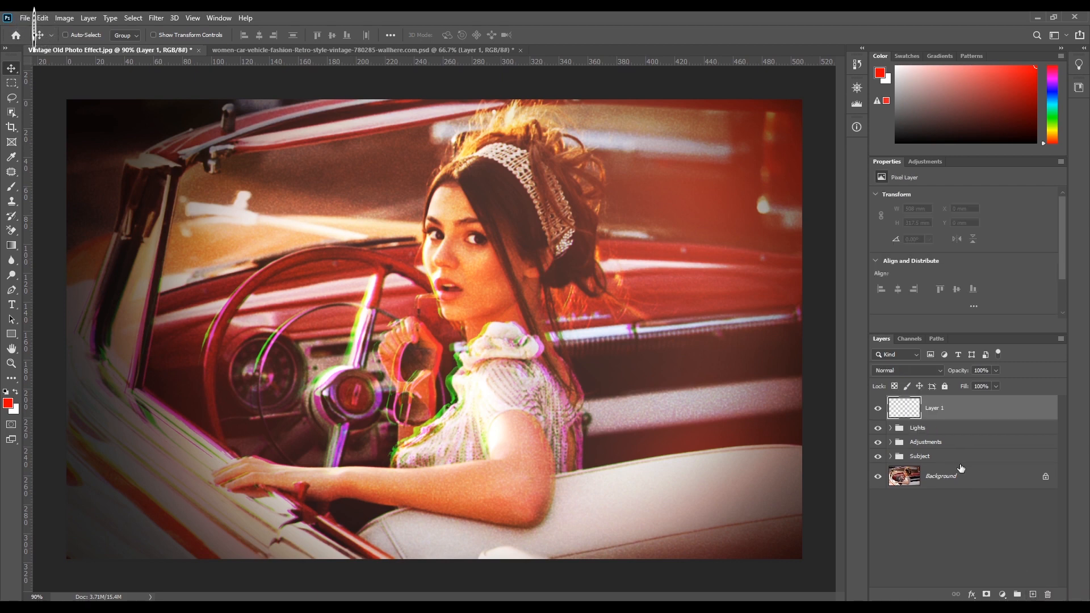
double_click(934, 409)
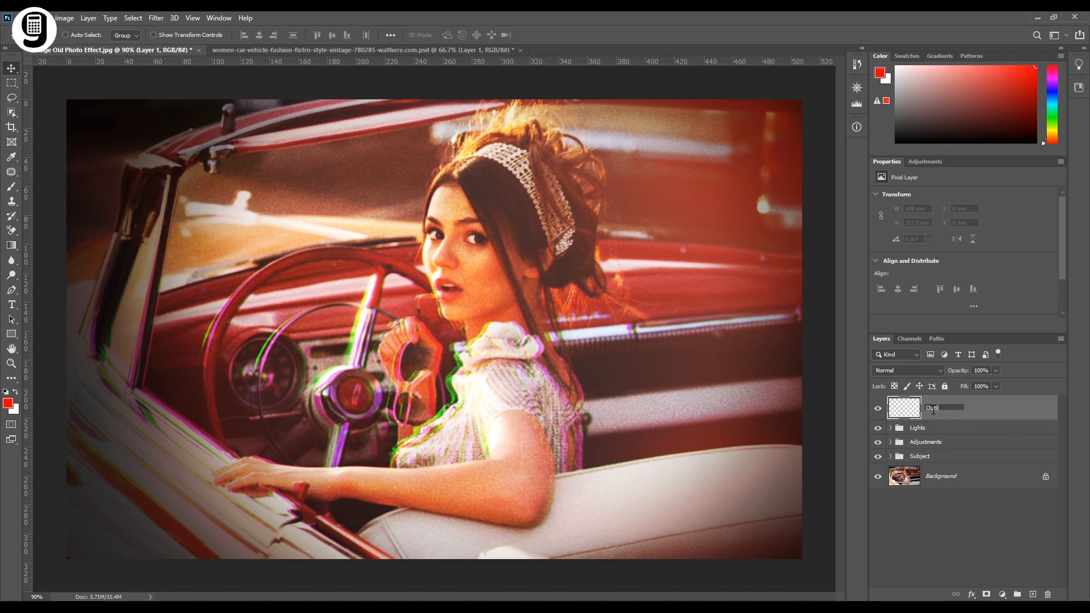
text(Outline)
key(Return)
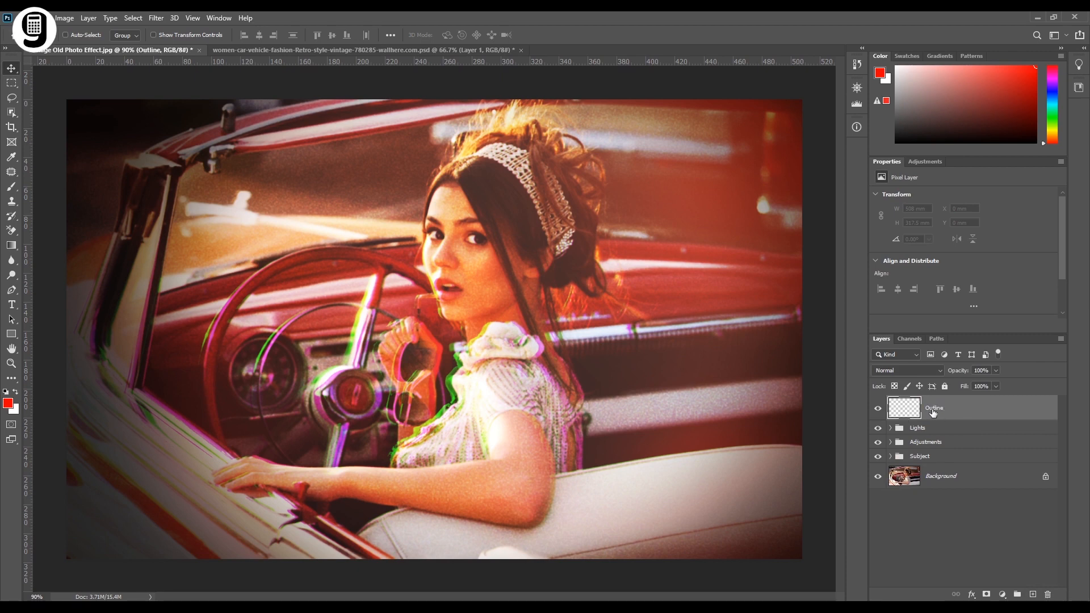
Step: Select the whole canvas with the Rectangular Marquee and open the Stroke settings for the selection
click(12, 84)
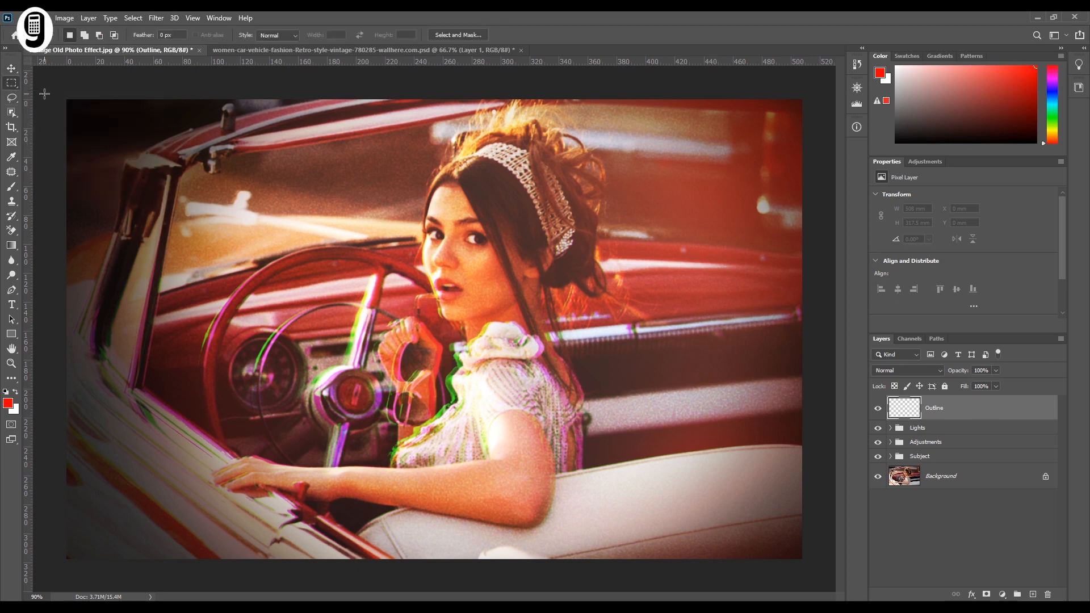
drag(49, 82, 806, 586)
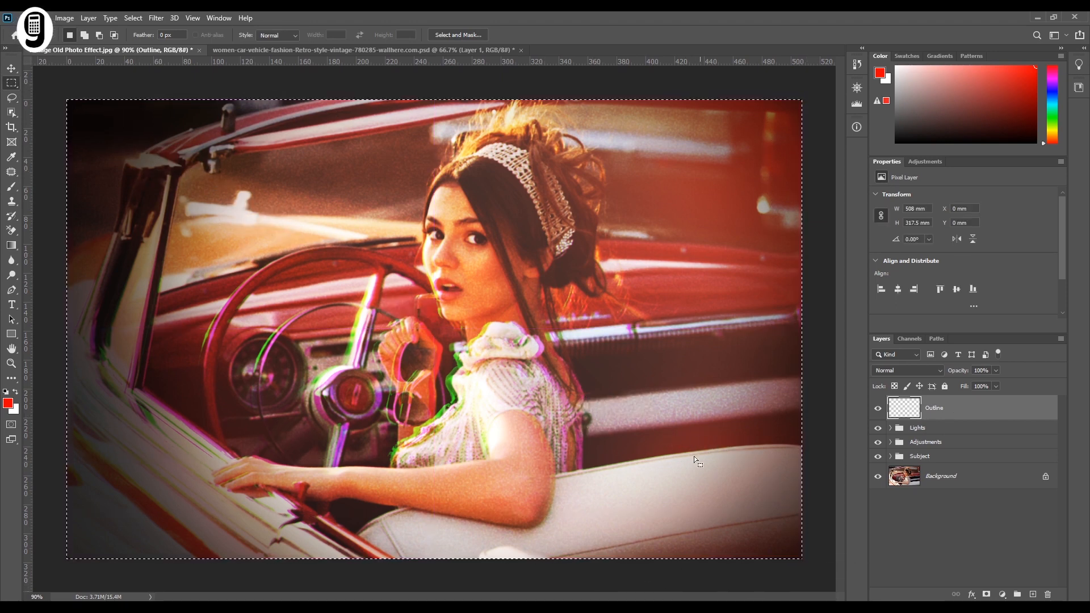
right_click(680, 346)
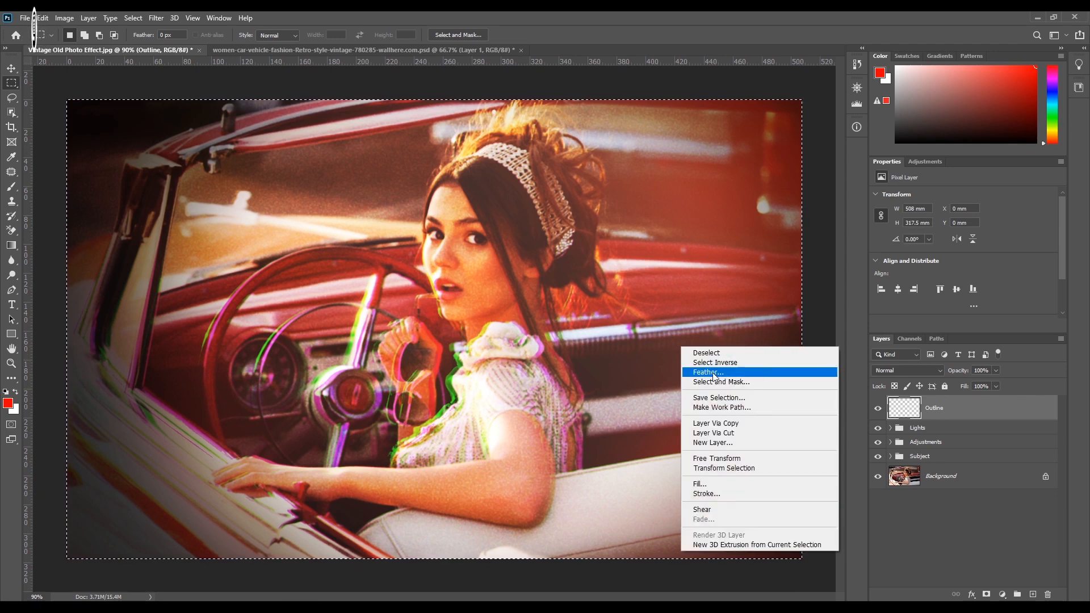
click(710, 494)
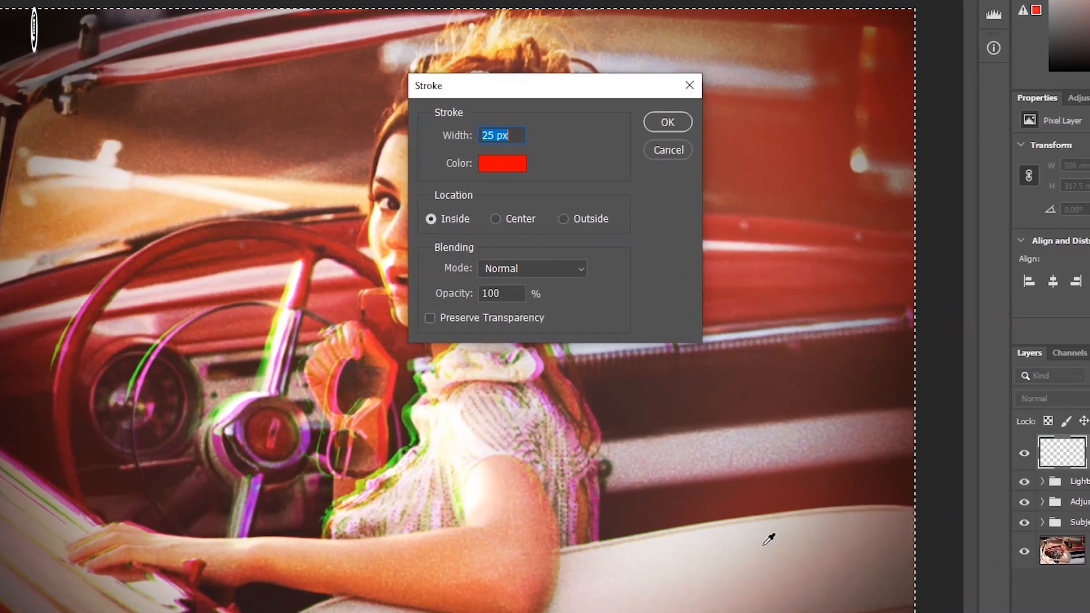
Step: Stroke the selection on the Outline layer with a 25 px light cream border placed inside, and remove the selection
click(513, 168)
drag(469, 457, 469, 429)
click(251, 259)
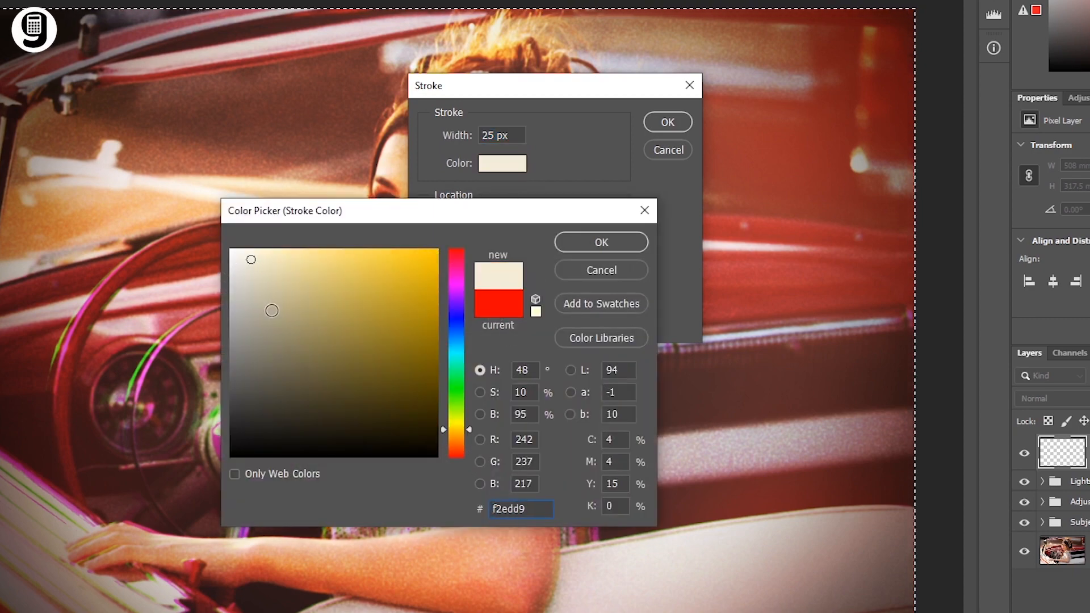
click(254, 256)
drag(254, 257, 251, 256)
click(582, 249)
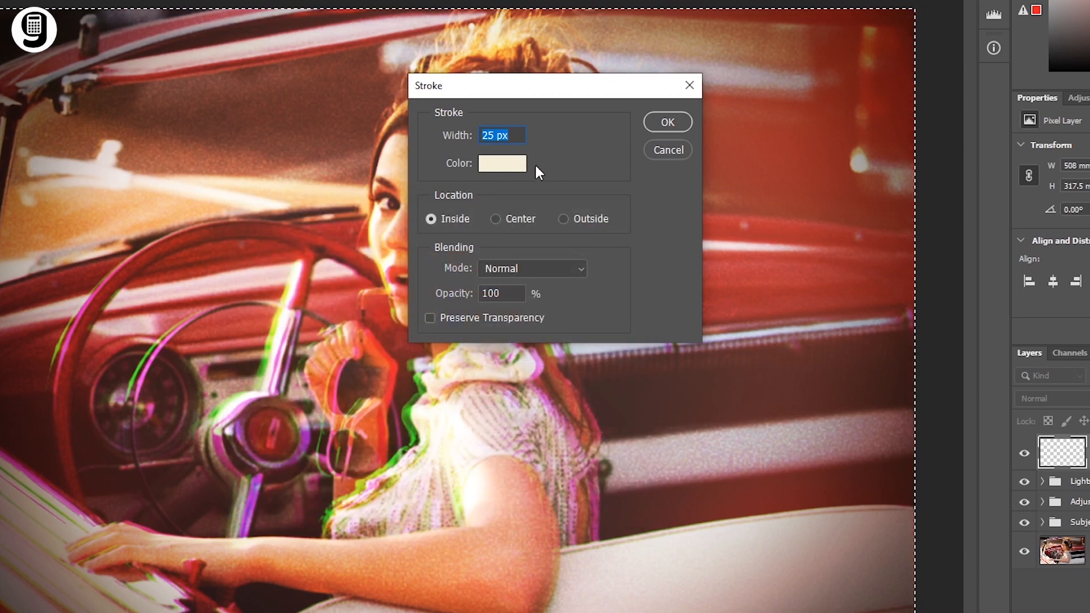
click(666, 123)
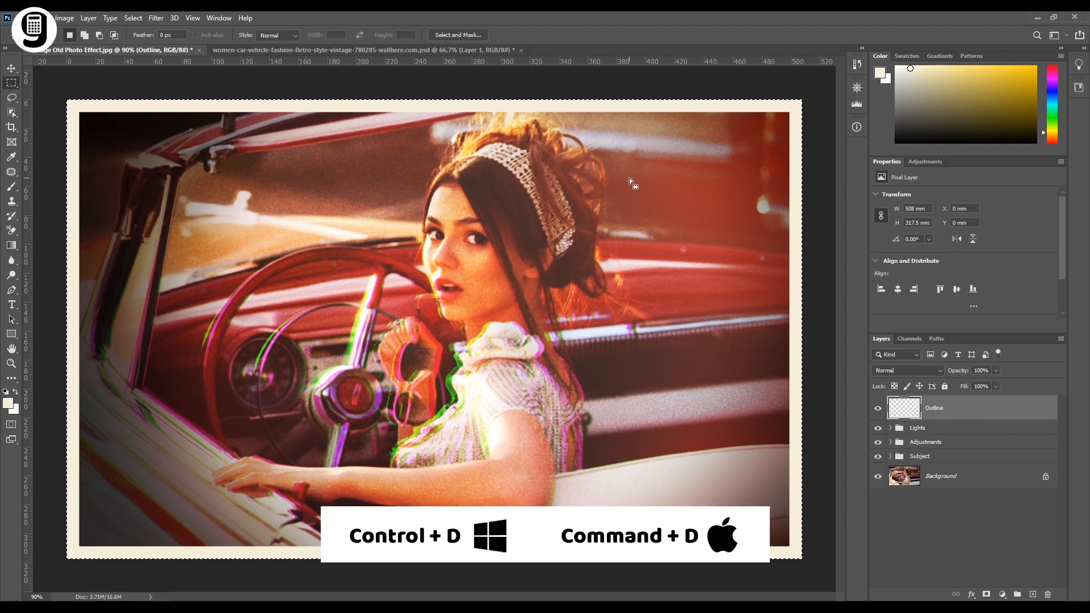
key(ctrl+d)
Step: Convert the Outline layer to a smart object
key(z)
drag(565, 104, 811, 222)
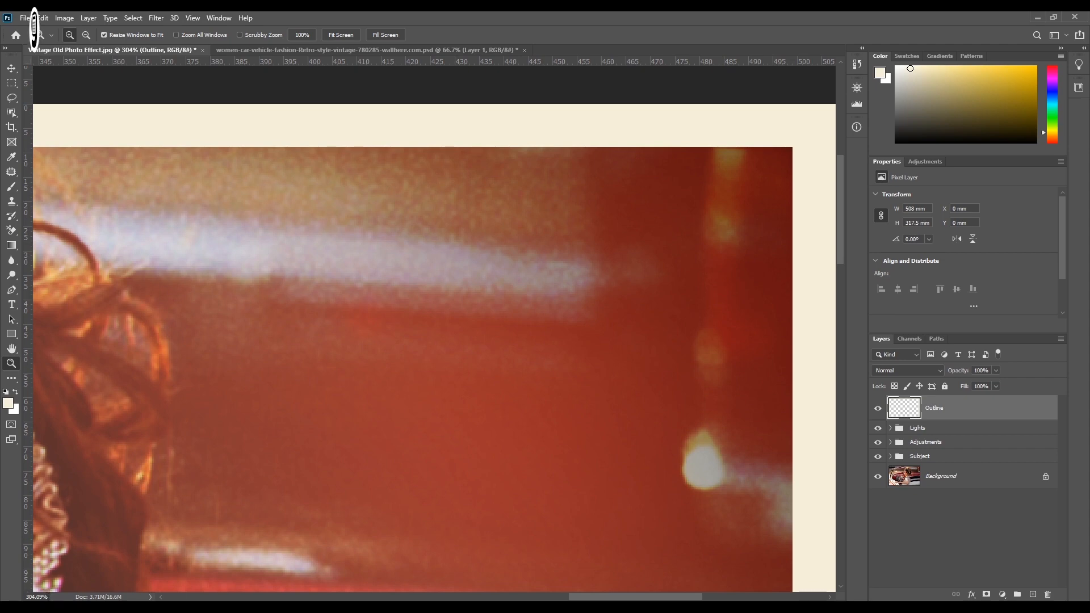
text(90)
key(Return)
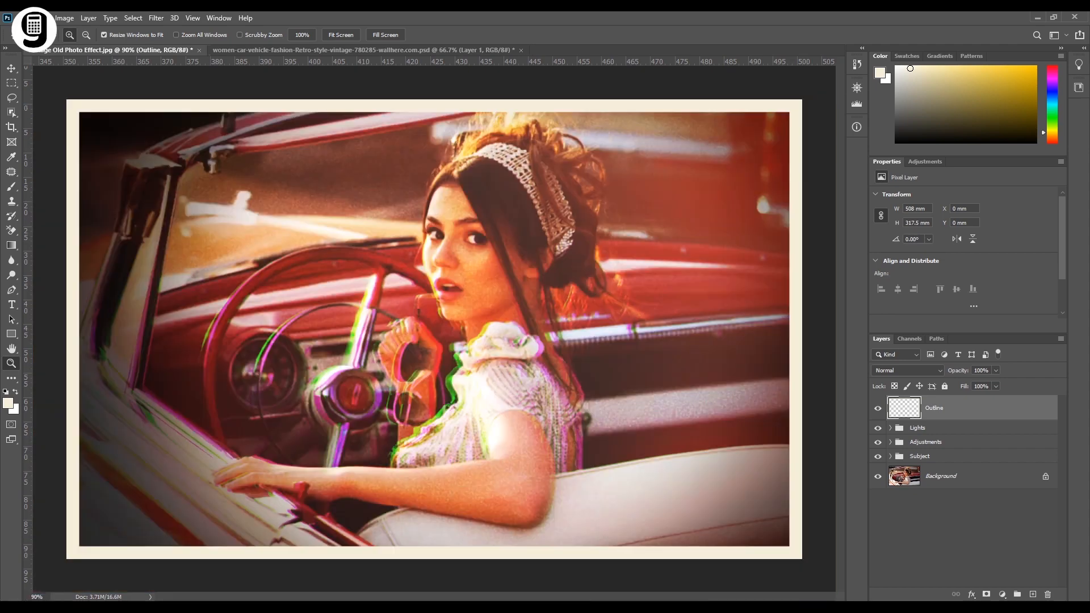
click(12, 69)
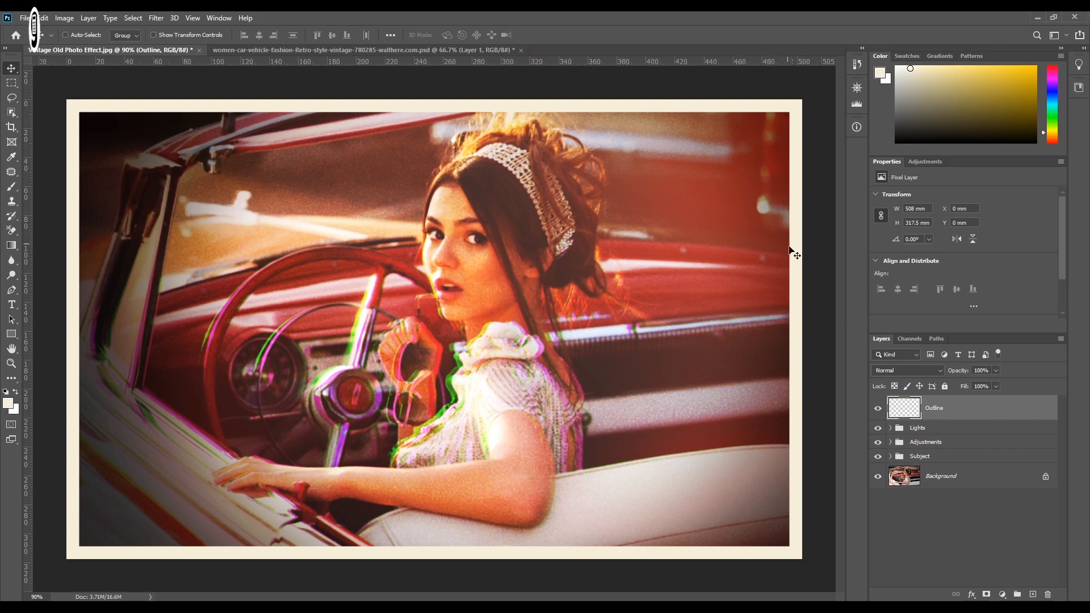
right_click(958, 411)
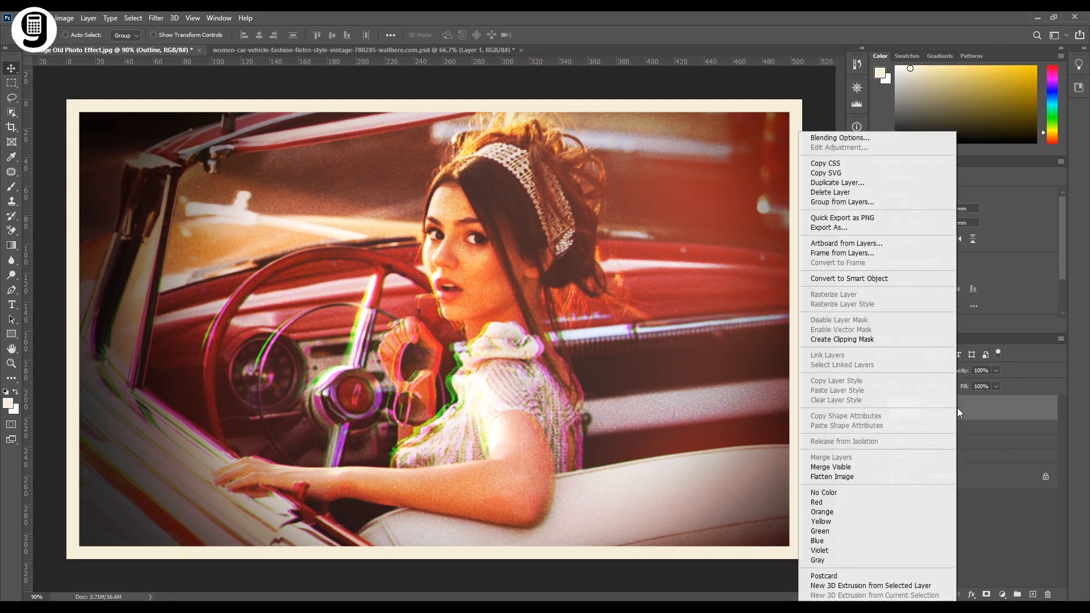
click(875, 284)
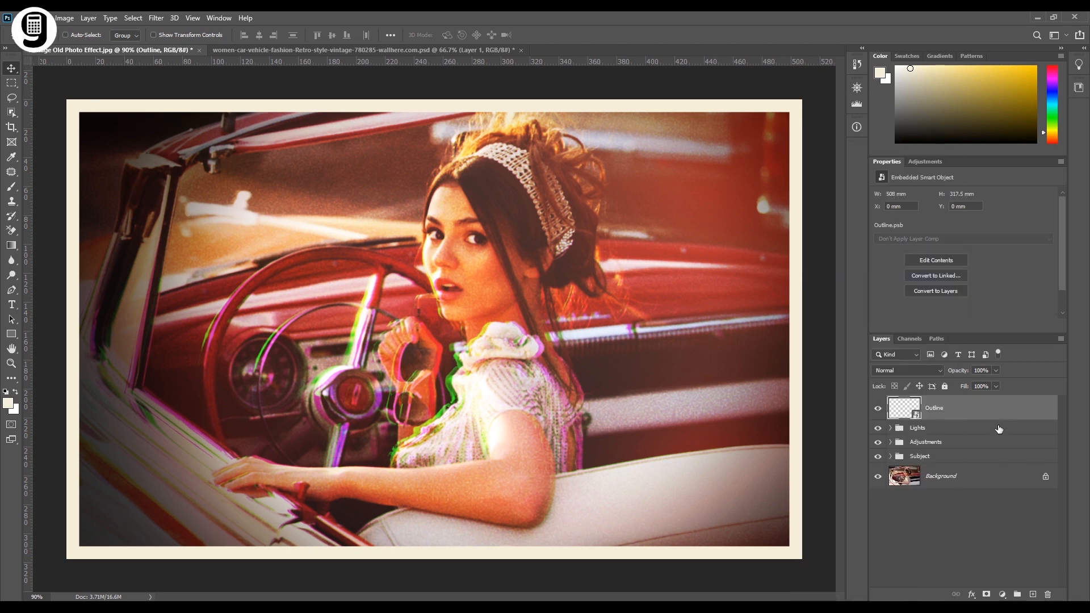
Step: Apply a Gaussian Blur with a 1.0 pixel radius to the Outline smart object
click(159, 18)
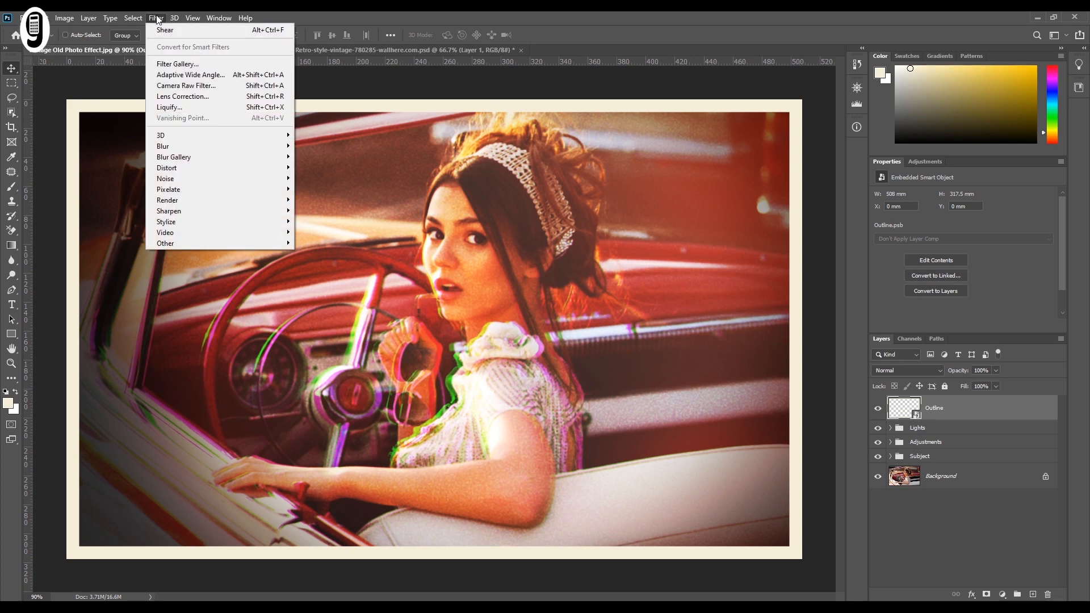
mouse_move(176, 152)
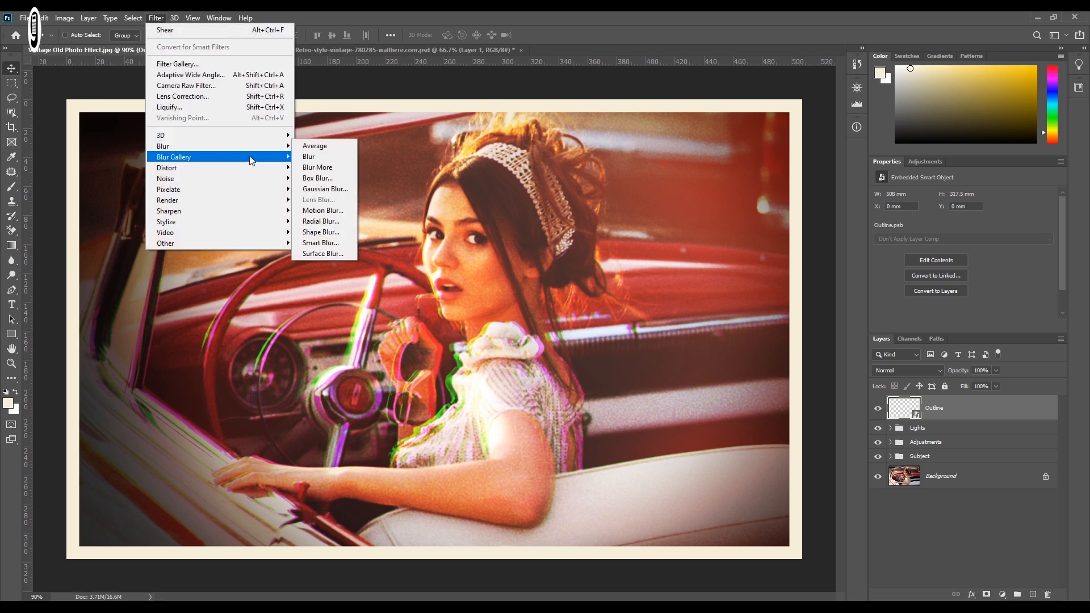
click(334, 190)
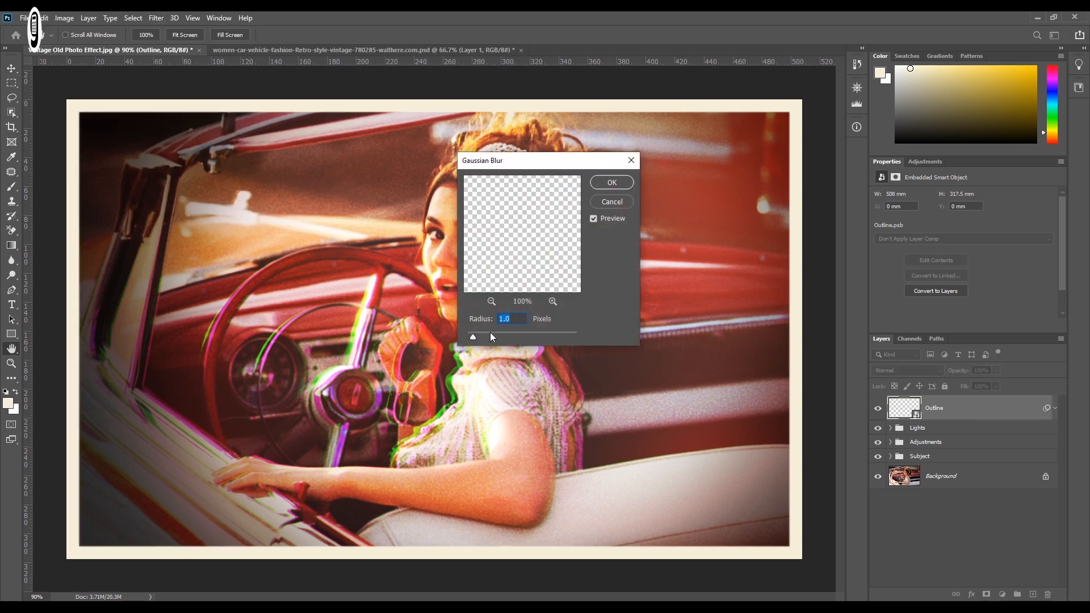
click(610, 182)
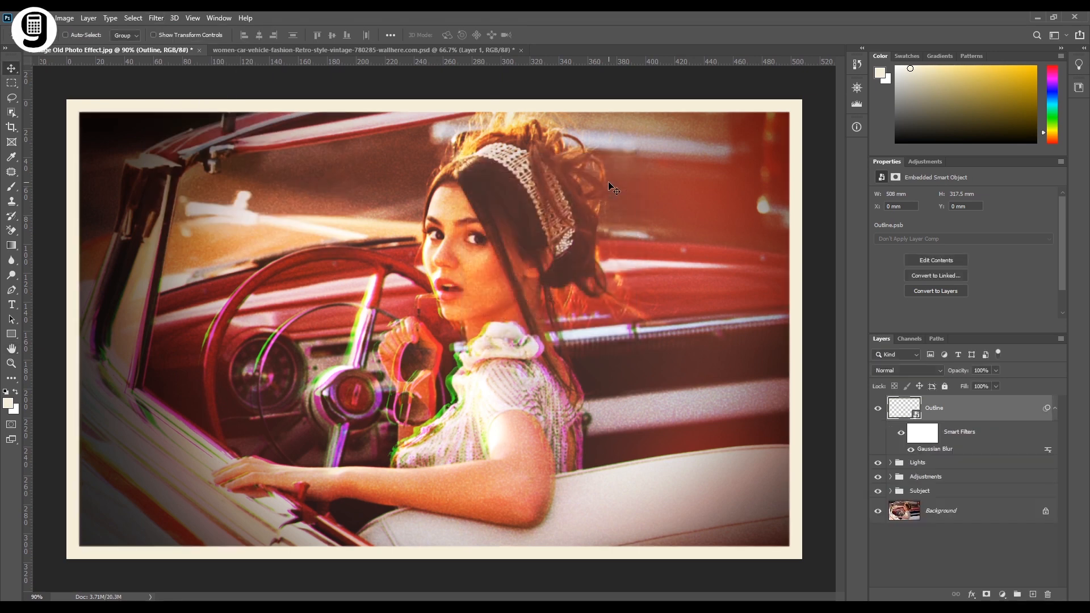
Step: Duplicate the blurred Outline layer and name the copy Outline 2
key(z)
drag(596, 103, 816, 230)
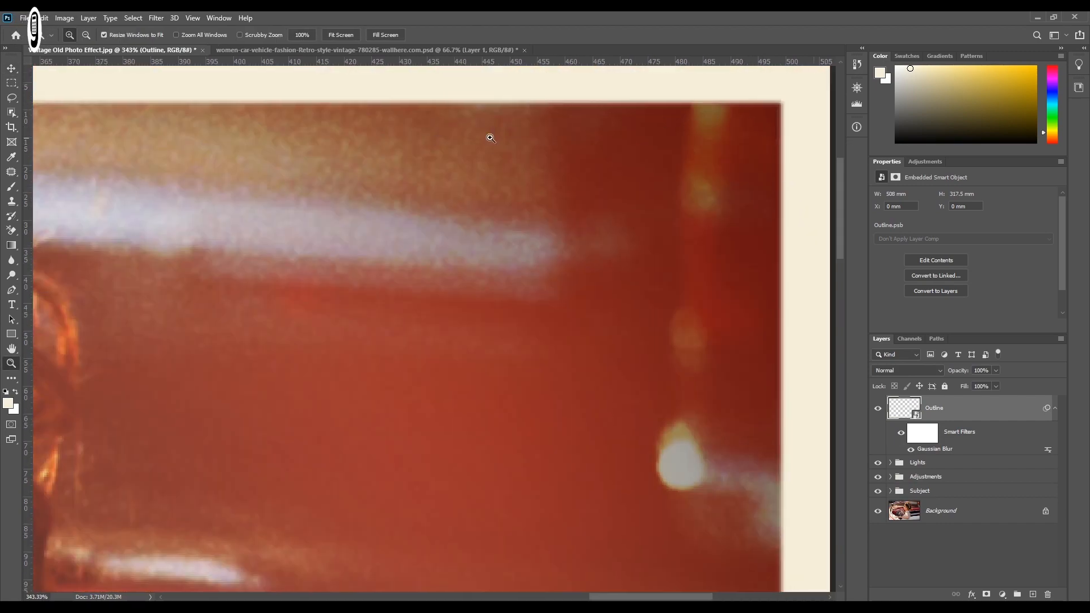
key(ctrl+0)
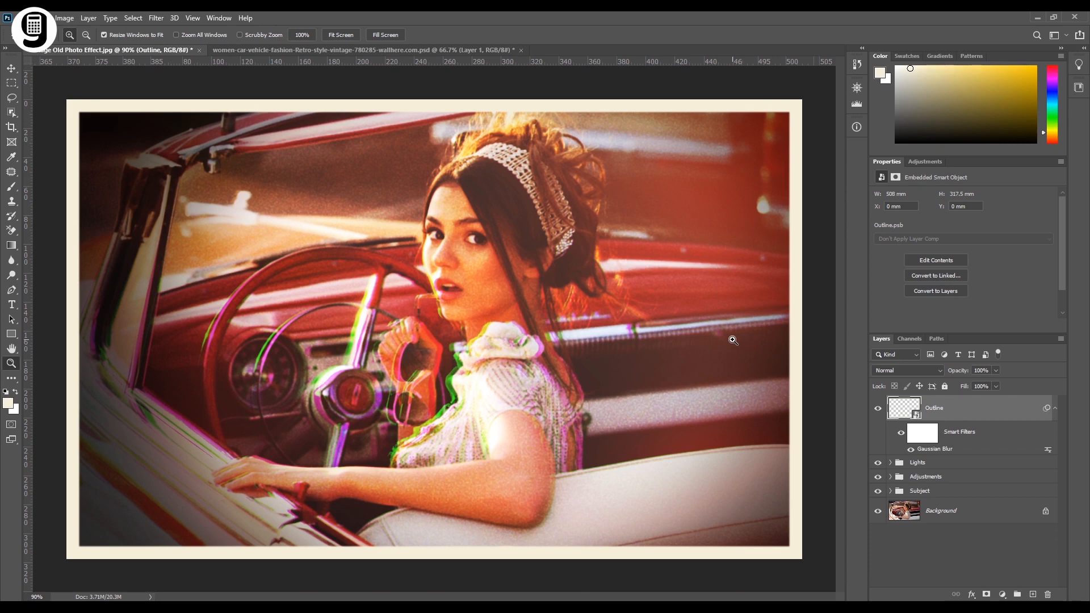
key(v)
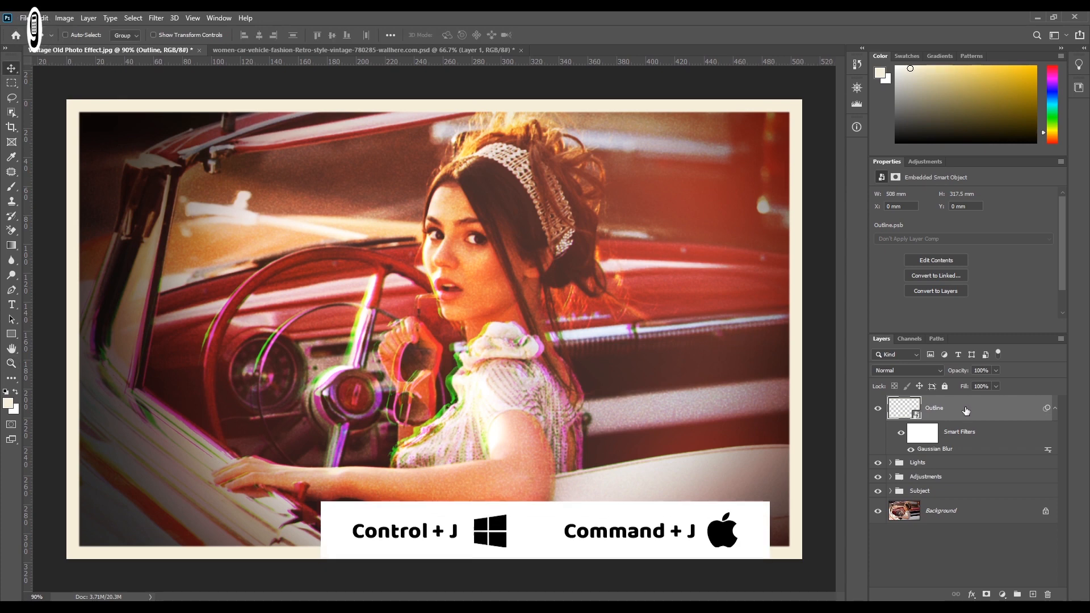
key(ctrl+j)
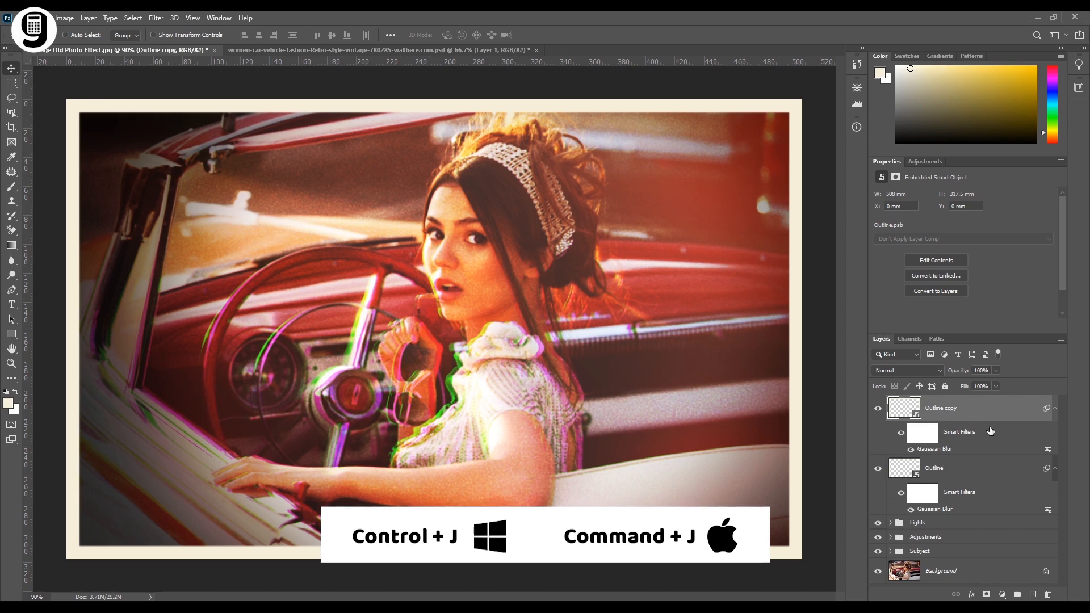
double_click(940, 409)
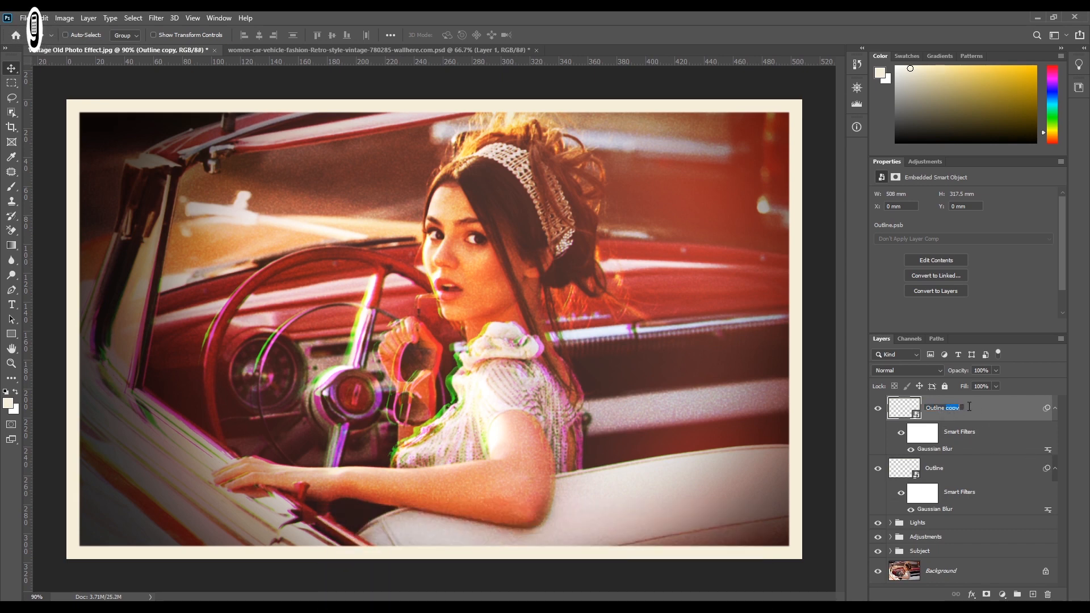
text(2)
key(Return)
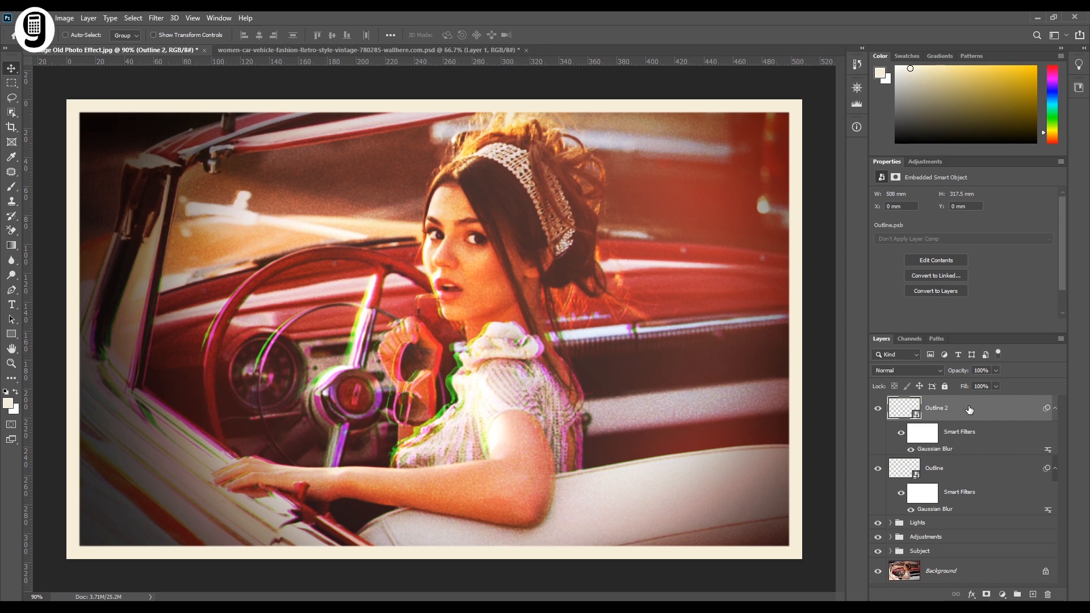
Step: Lower the opacity of the Outline 2 layer
click(995, 371)
drag(969, 383, 970, 383)
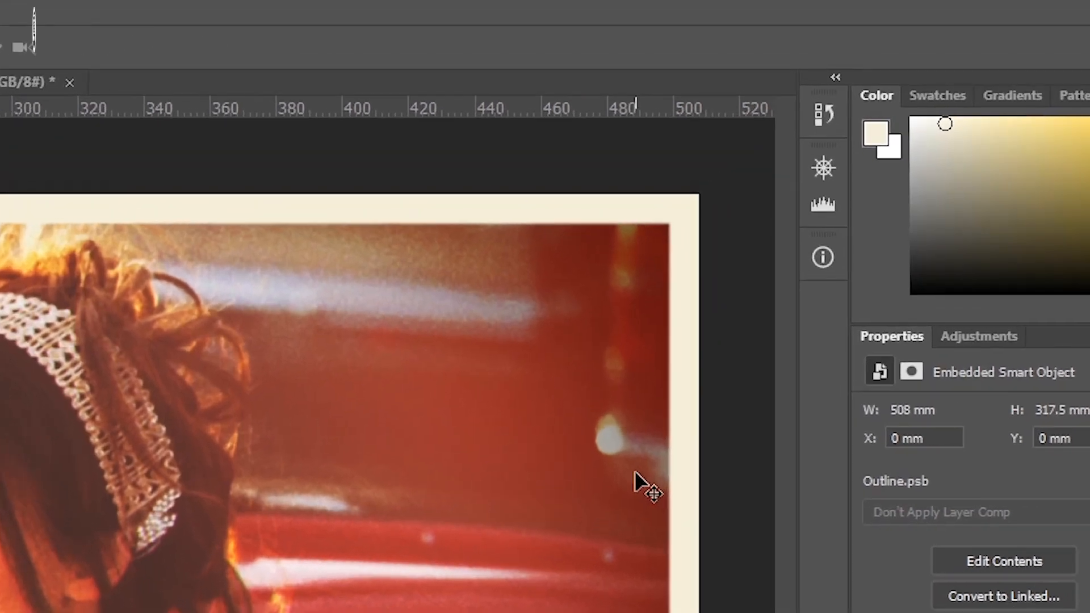
Step: Nudge the Outline 2 layer left and down to X -2.46 mm and Y 2.46 mm
key(Left)
key(Left)
key(Left)
key(Left)
key(Left)
key(Down)
key(Down)
key(Down)
key(Down)
key(Down)
key(Down)
key(Down)
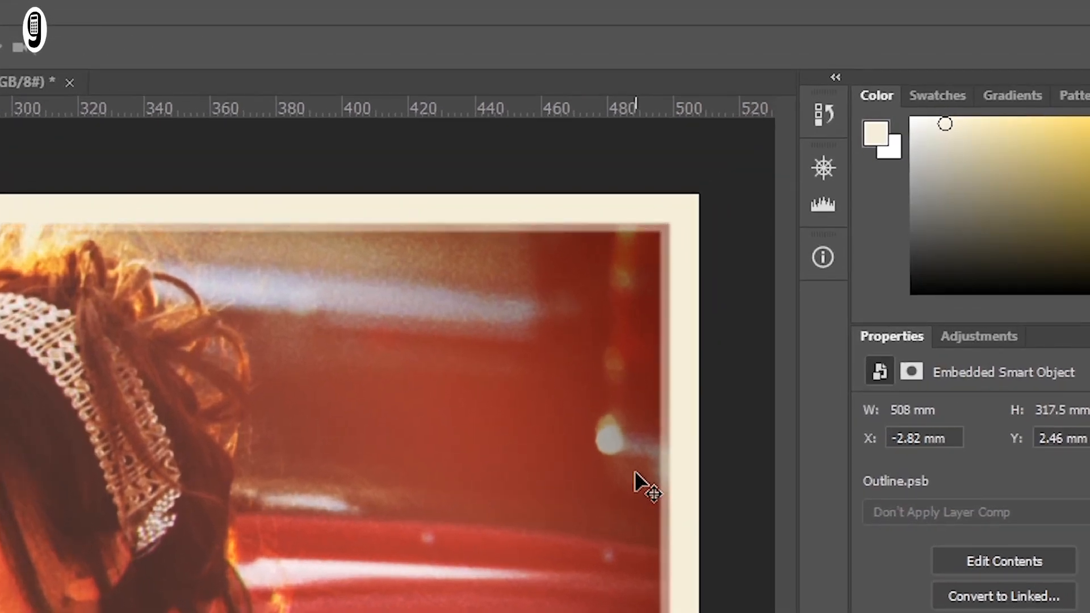
key(Right)
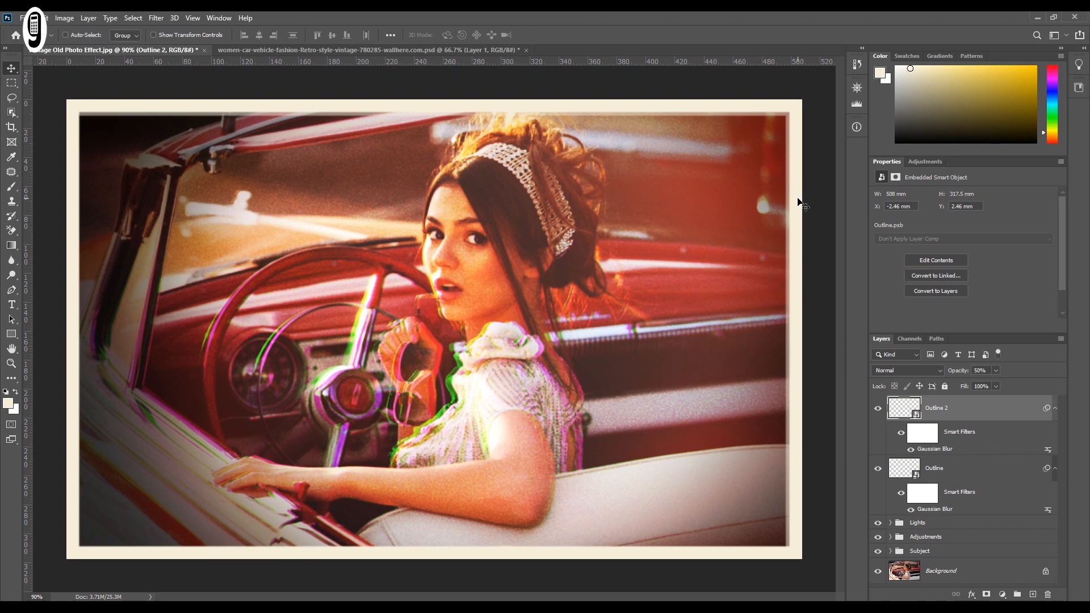
Step: Add the date text "10-Feb-1980" in 18 pt VCR OSD Mono on the white seat near the photo's lower edge
key(t)
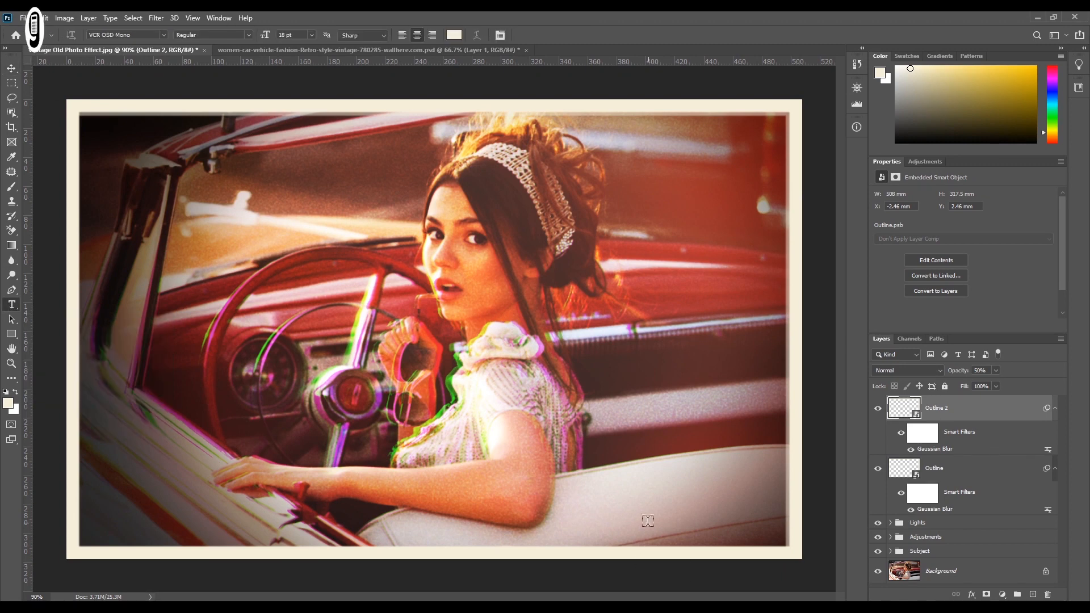
click(618, 512)
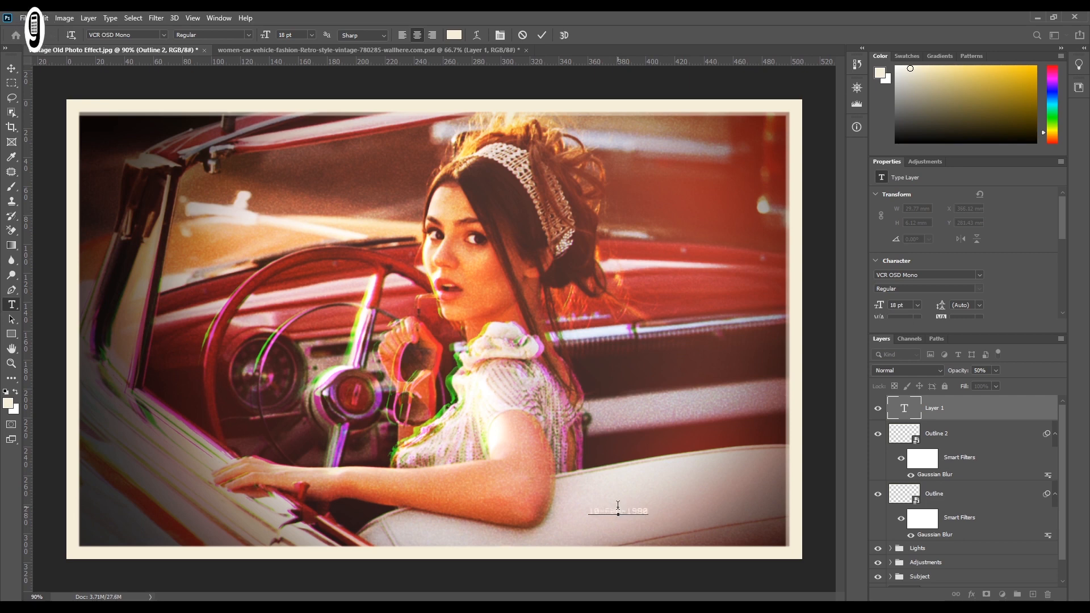
click(14, 68)
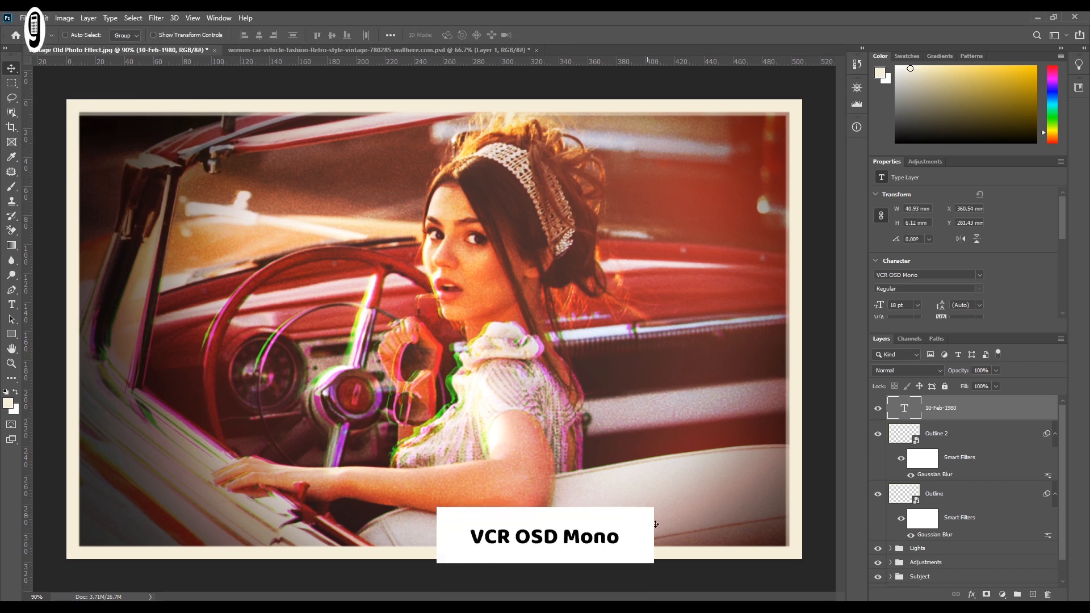
Step: Scale the date text up to about 92 mm wide and place it in the photo's lower-right corner
key(ctrl+t)
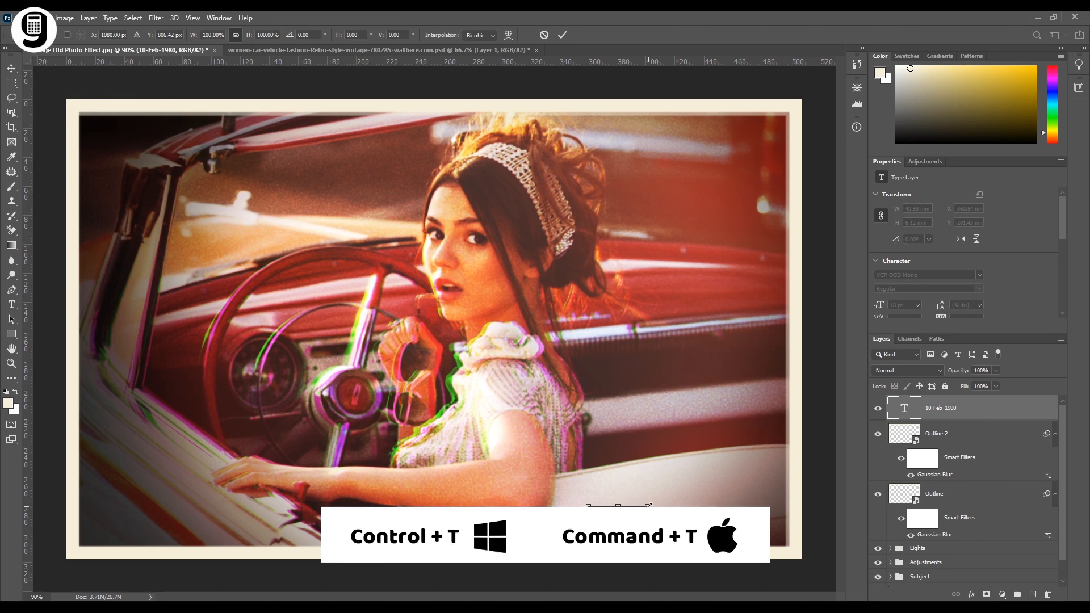
drag(649, 504, 777, 535)
key(Return)
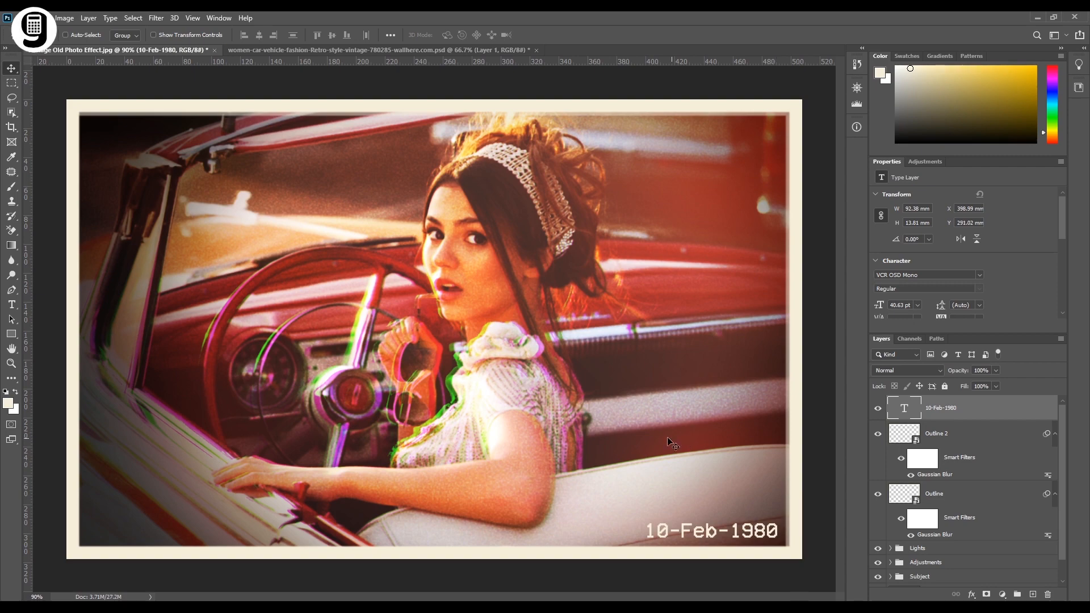
Step: Convert the 10-Feb-1980 text layer to a smart object
key(z)
drag(600, 465, 807, 568)
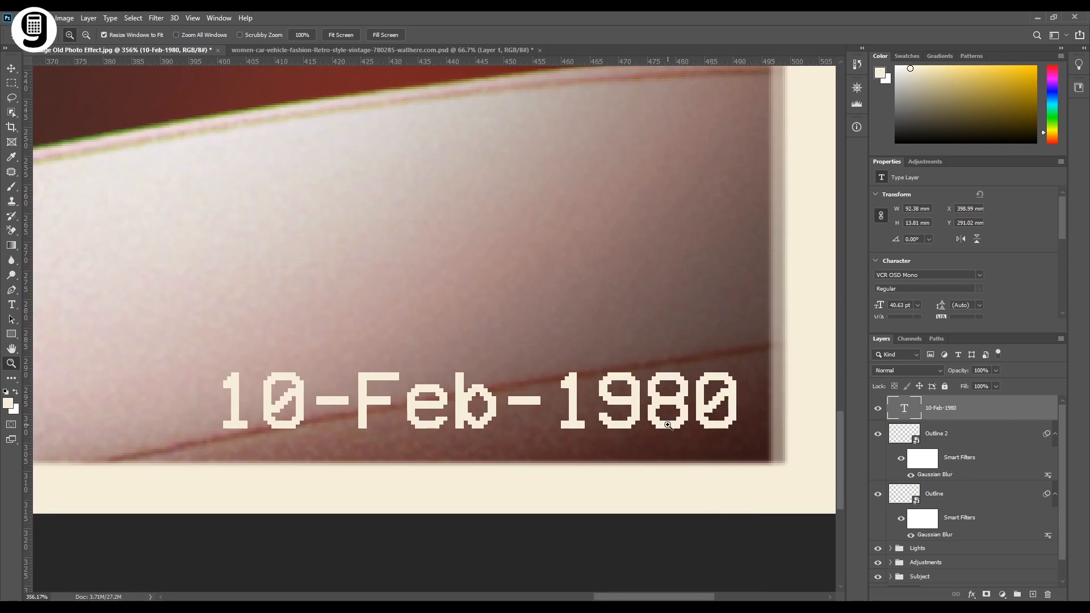
click(8, 71)
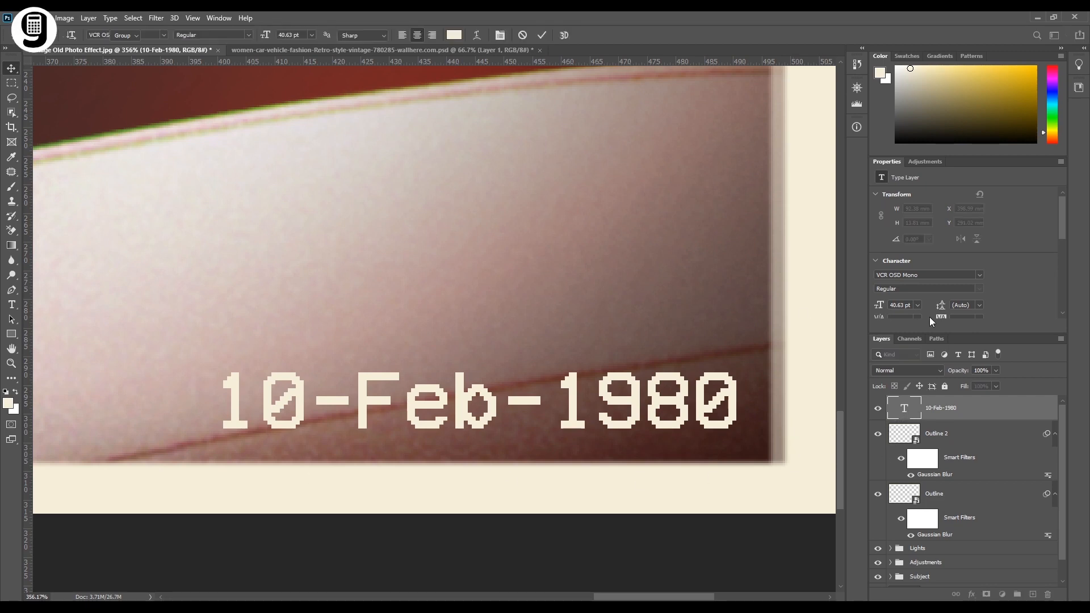
right_click(976, 413)
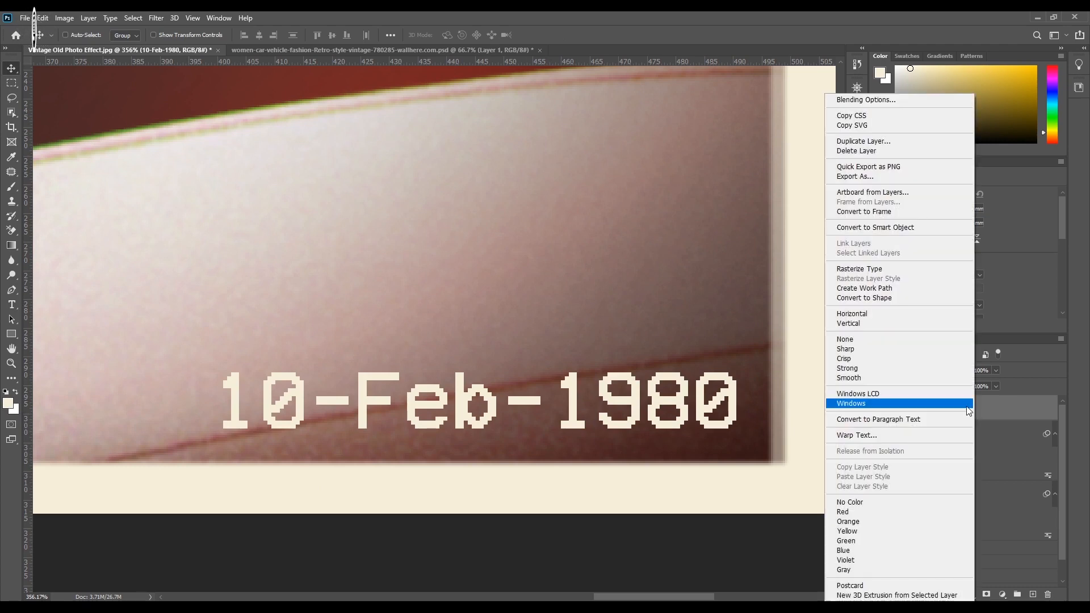
click(890, 229)
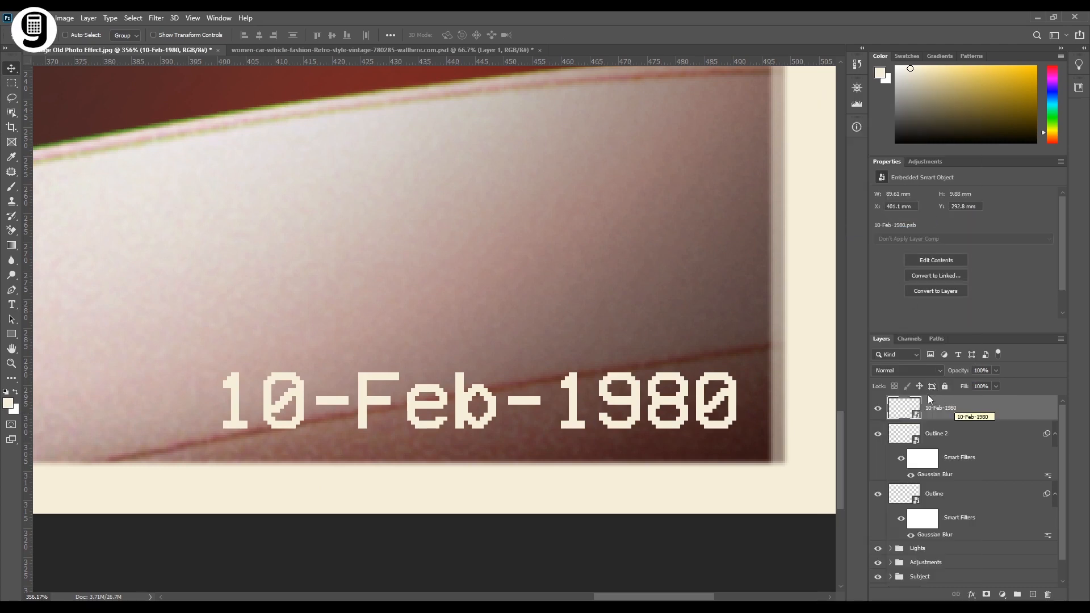
Step: Apply a Gaussian Blur with a 1.0 pixel radius to the date smart object
click(154, 19)
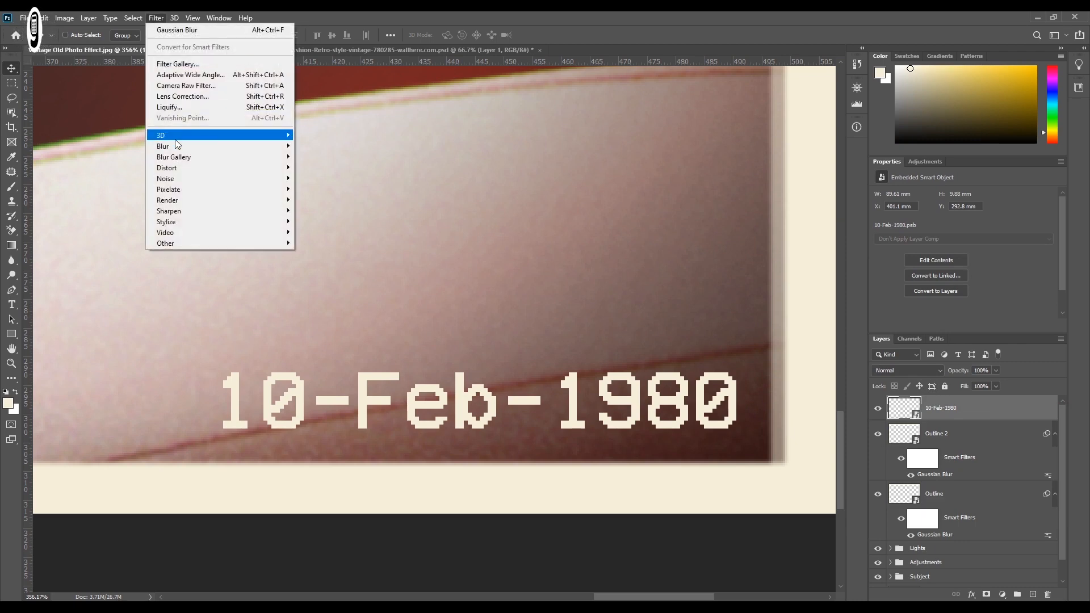
mouse_move(269, 148)
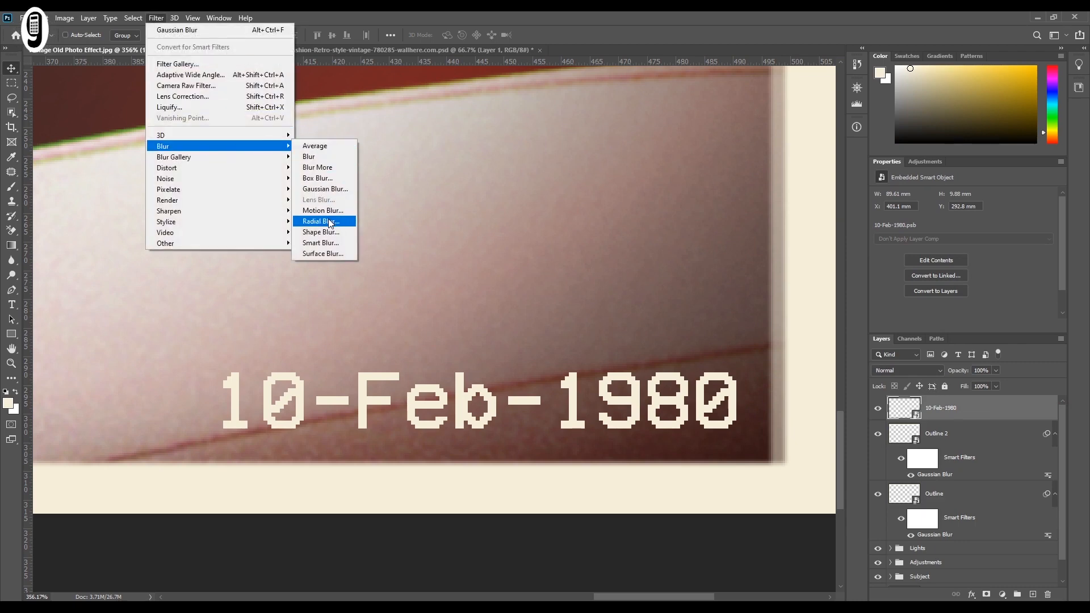
click(316, 189)
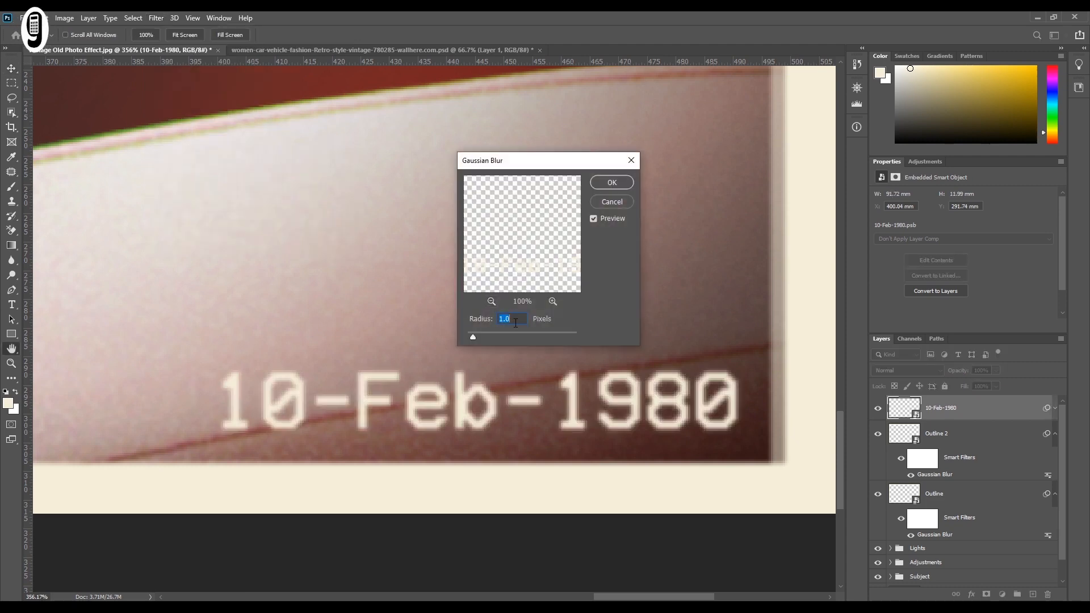
key(Return)
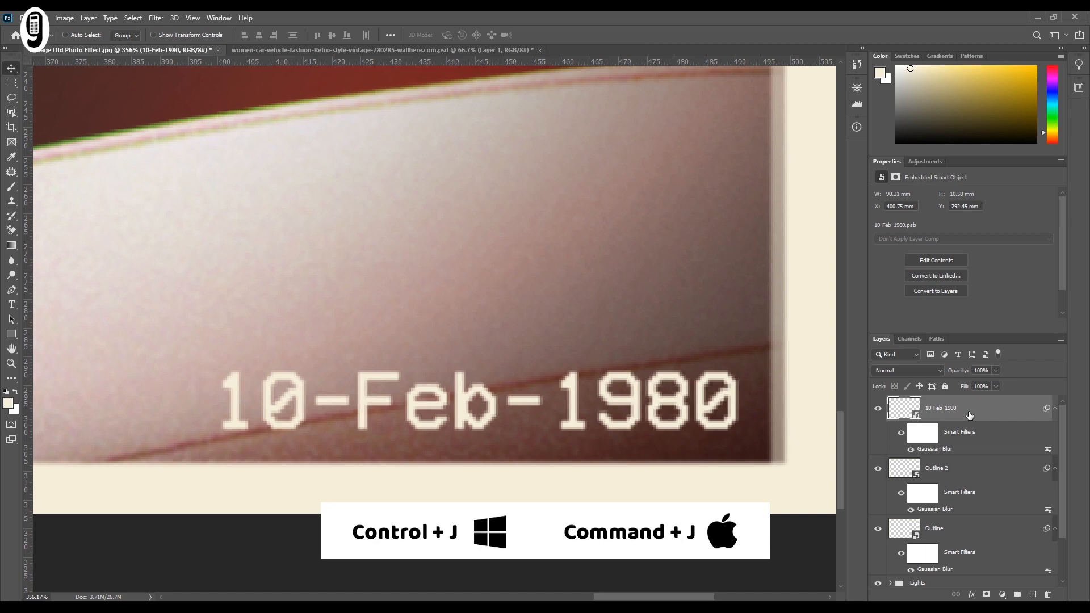
Step: Duplicate the blurred date layer and set the copy's opacity to 50%
key(ctrl+j)
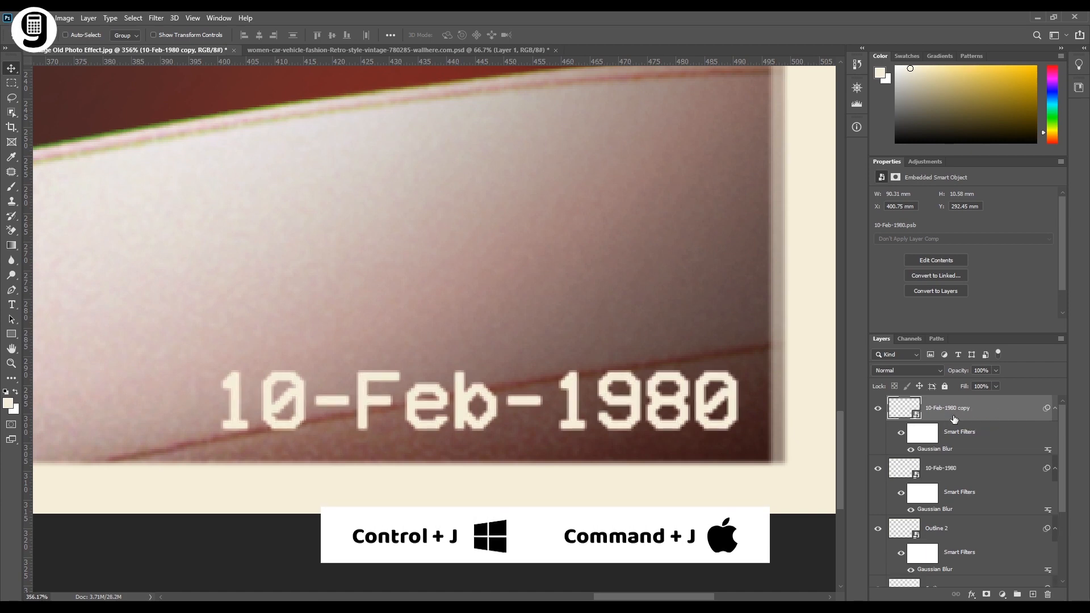
click(997, 370)
drag(995, 383, 972, 383)
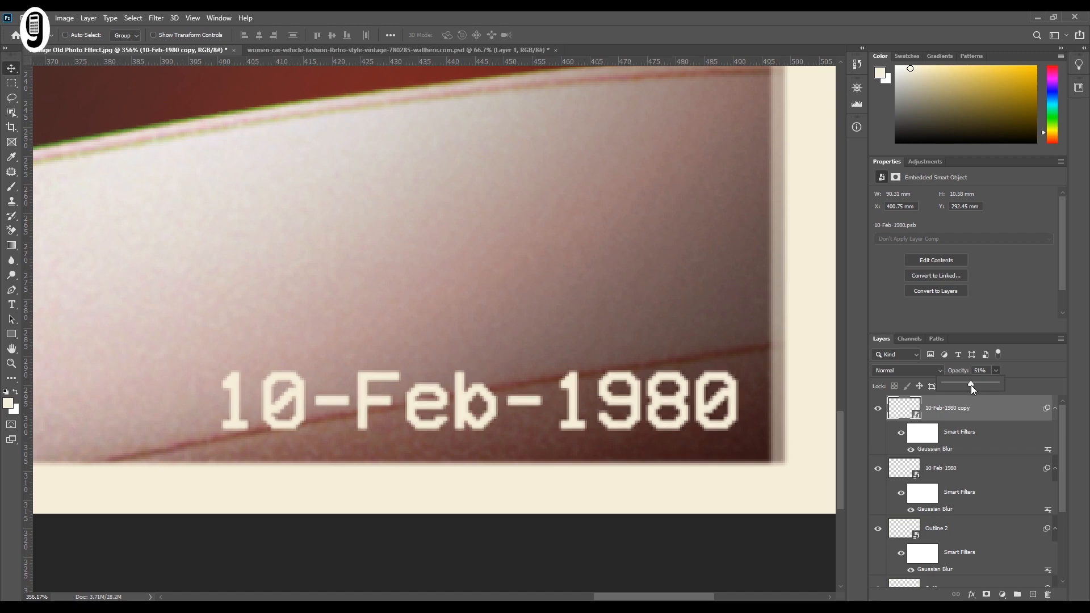
drag(972, 384, 970, 384)
click(1024, 383)
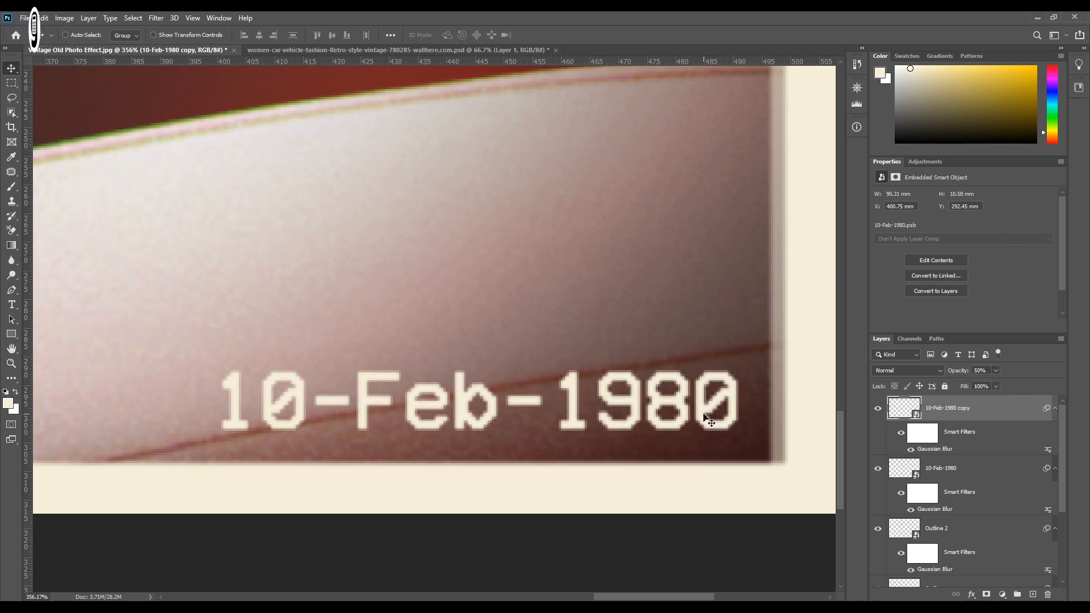
Step: Nudge the date copy left and slightly up to X 399.69 mm and Y 292.09 mm
key(Left)
key(Left)
key(Left)
key(Up)
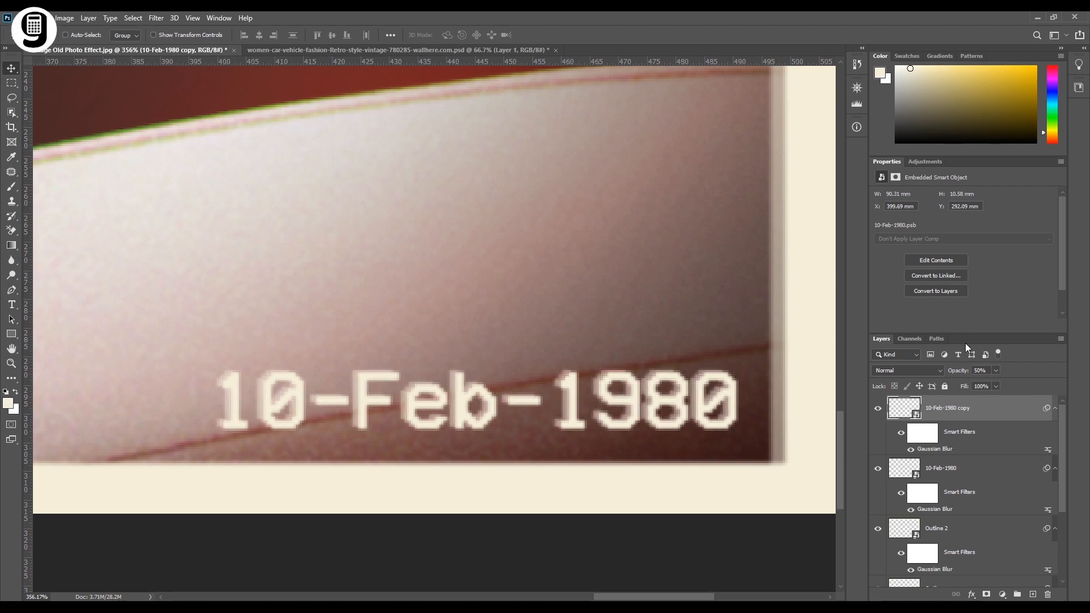
Step: Set the opacity of the original 10-Feb-1980 layer to 50%
key(ctrl+0)
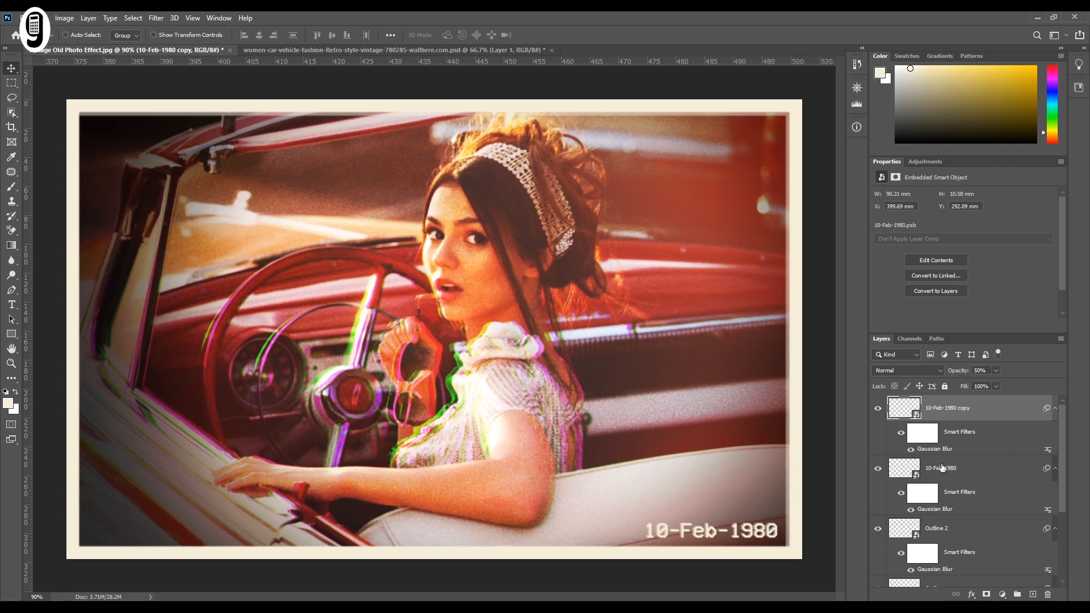
click(958, 468)
drag(993, 386, 969, 386)
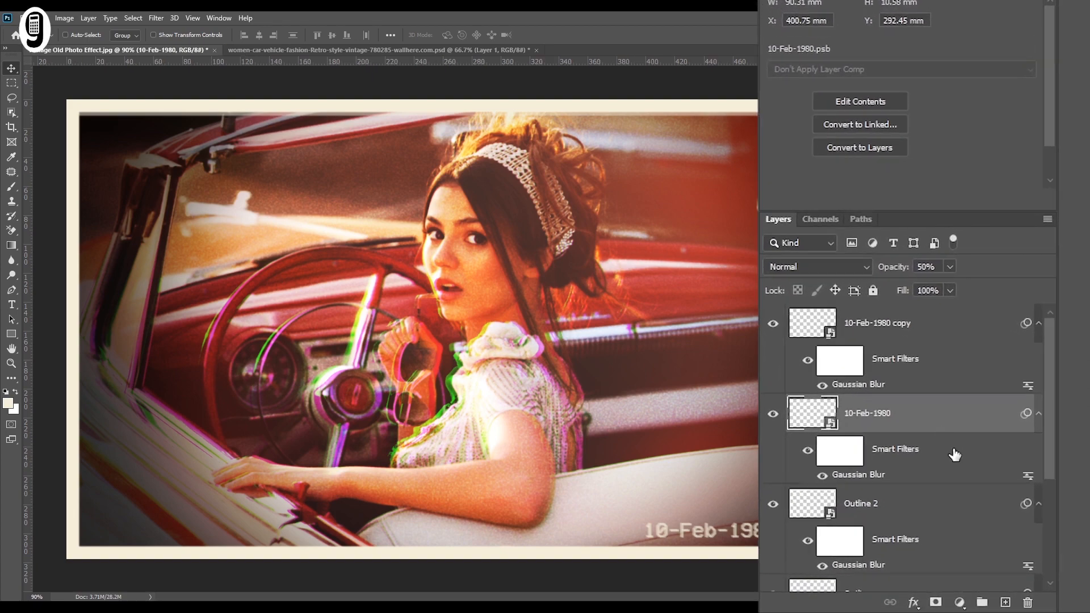
Step: Group the Outline 2 and Outline layers and name the group Outline
scroll(954, 455, down, 2)
click(922, 416)
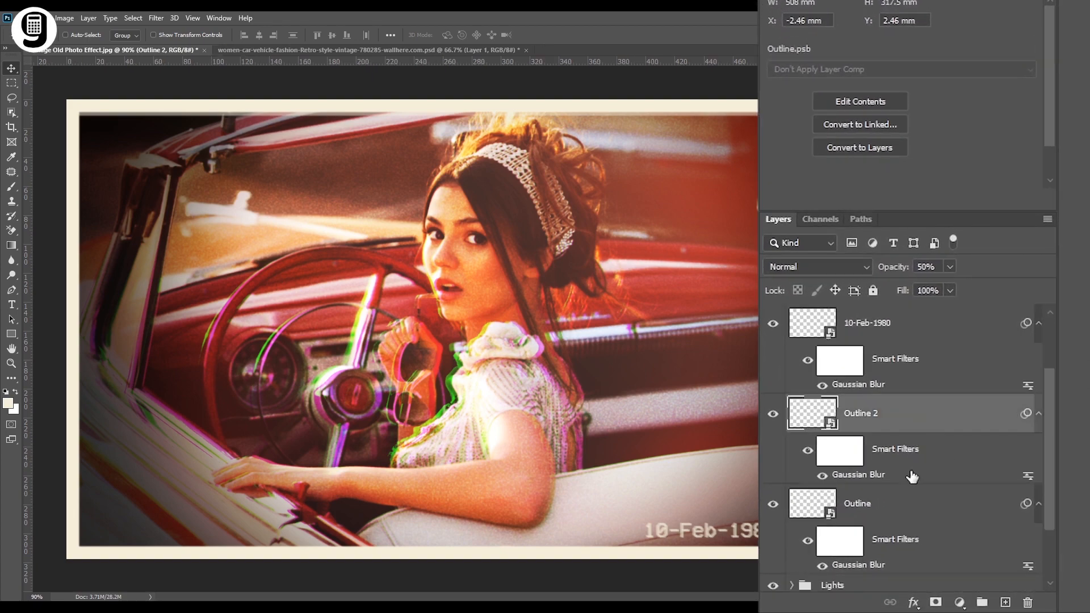
shift+click(914, 505)
key(ctrl+g)
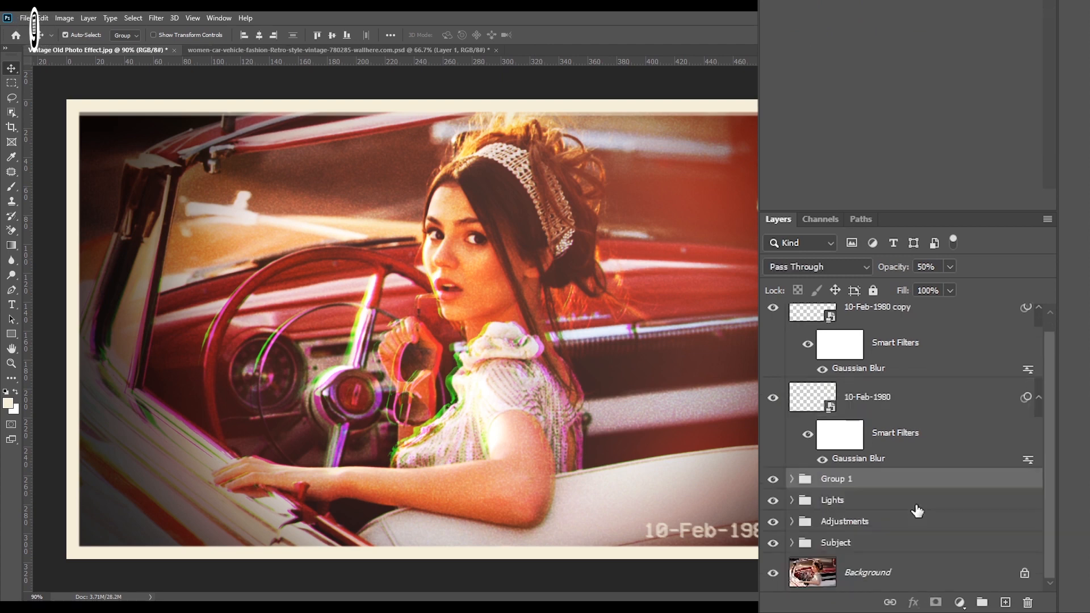
double_click(836, 479)
text(Outline)
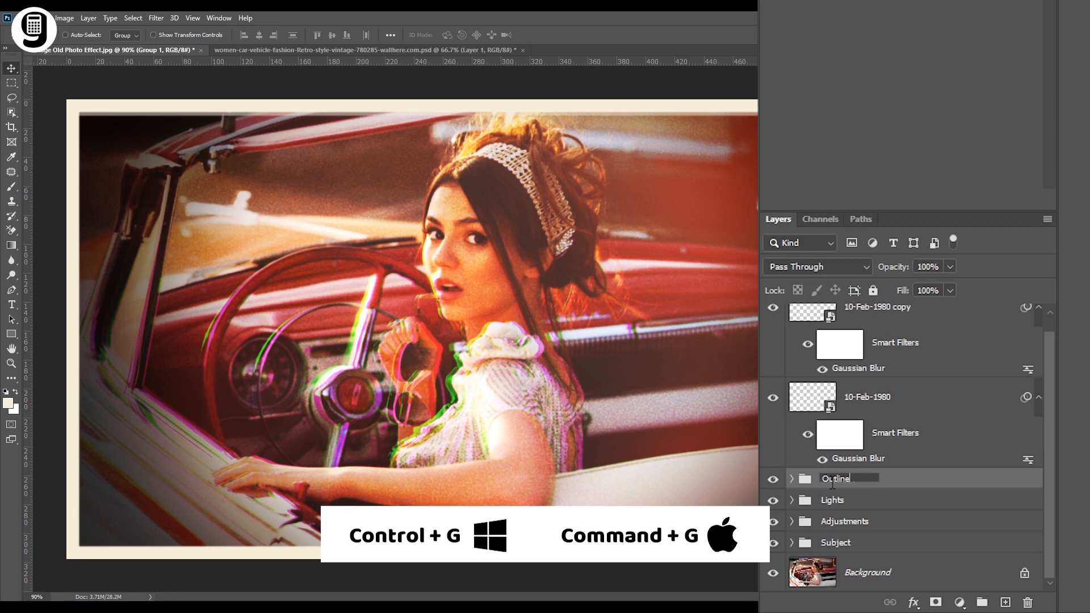
key(Return)
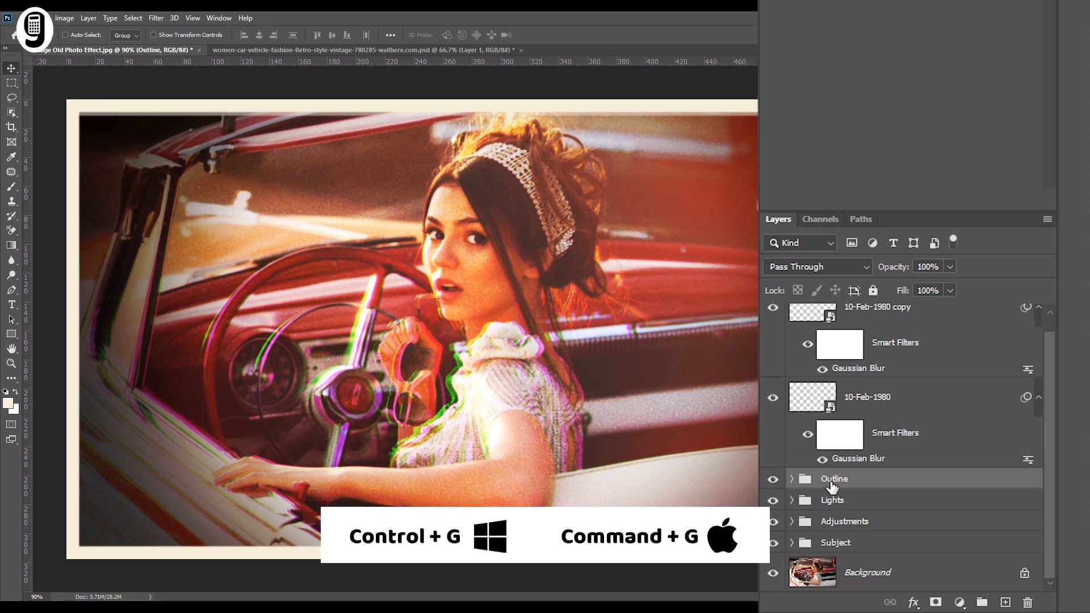
Step: Group the two 10-Feb-1980 layers and name the group Date Stamp
click(915, 403)
shift+click(909, 314)
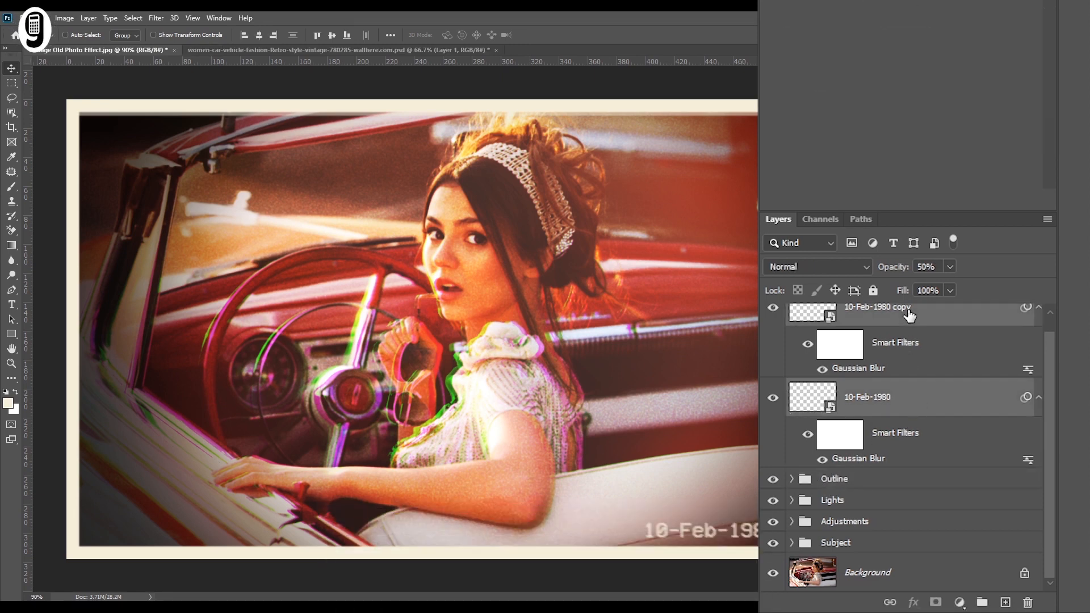
key(ctrl+g)
double_click(835, 313)
text(Date Stamp)
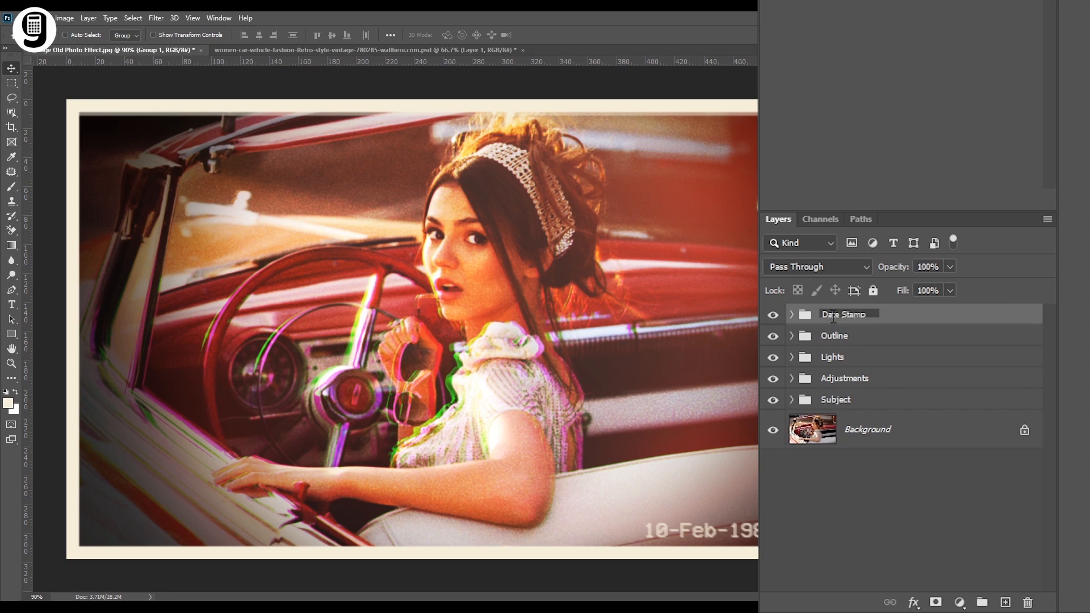
key(Return)
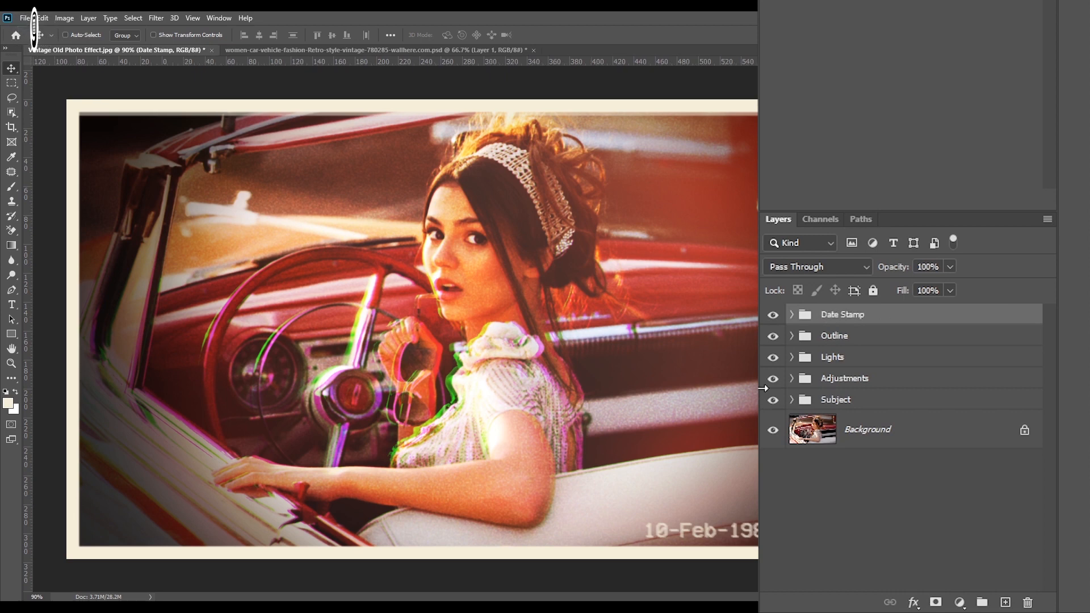
Step: Raise the output black level slightly in the Levels 1 adjustment inside the Adjustments group
click(791, 379)
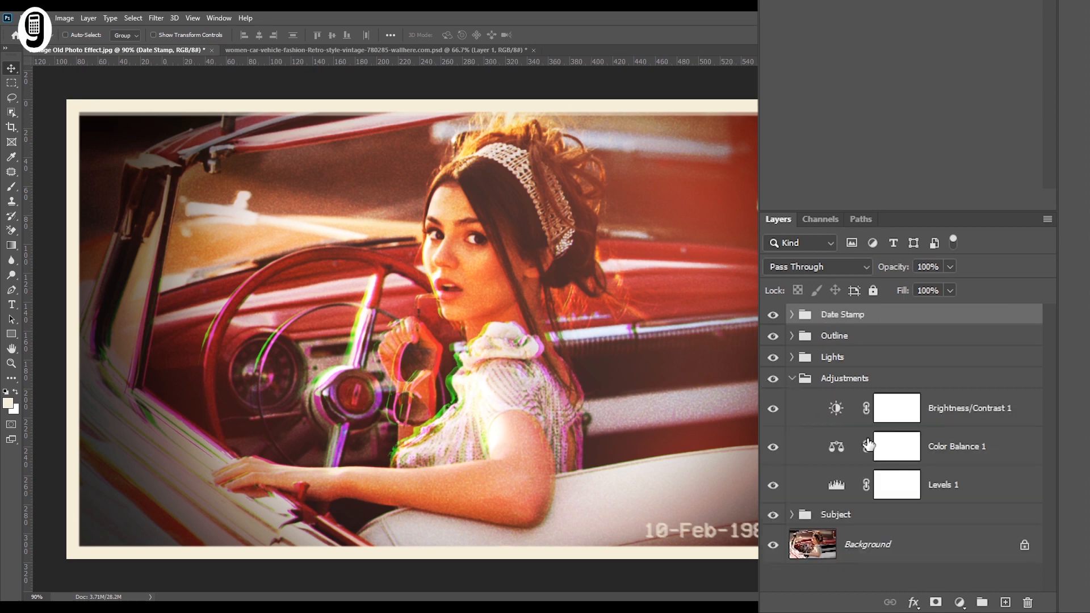
click(965, 488)
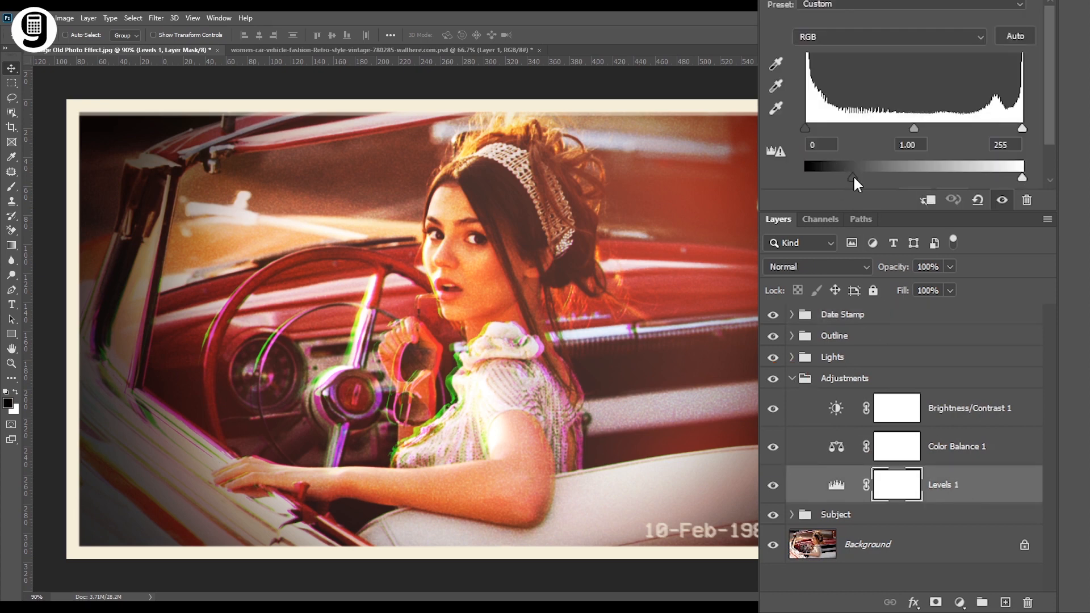
drag(858, 181, 867, 179)
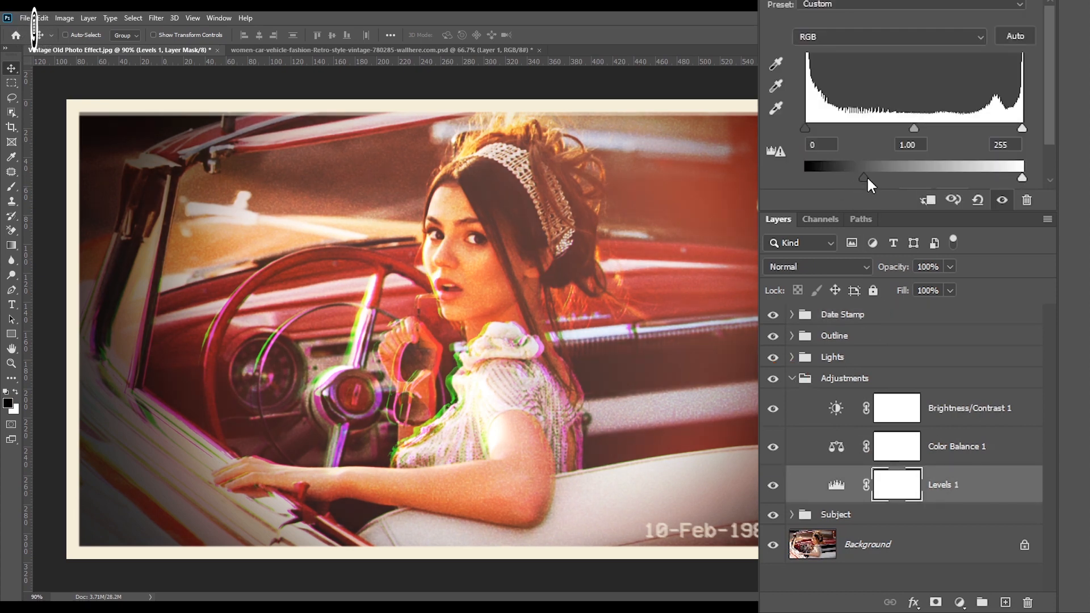
click(792, 379)
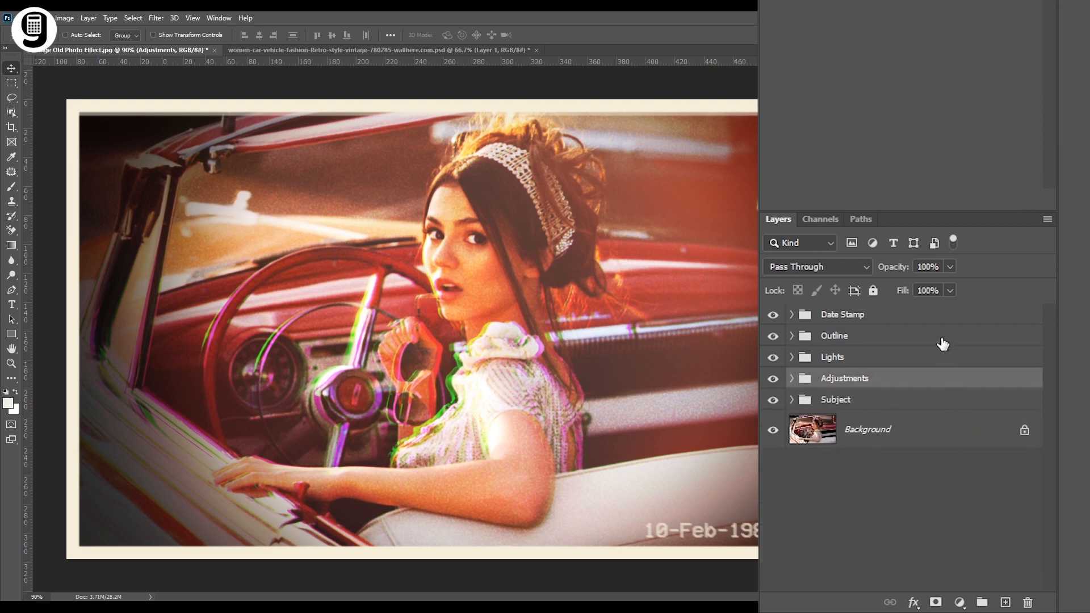
Step: Place 01.png as an embedded layer above the Date Stamp group and scale it to about 155% to cover the whole photo
click(936, 320)
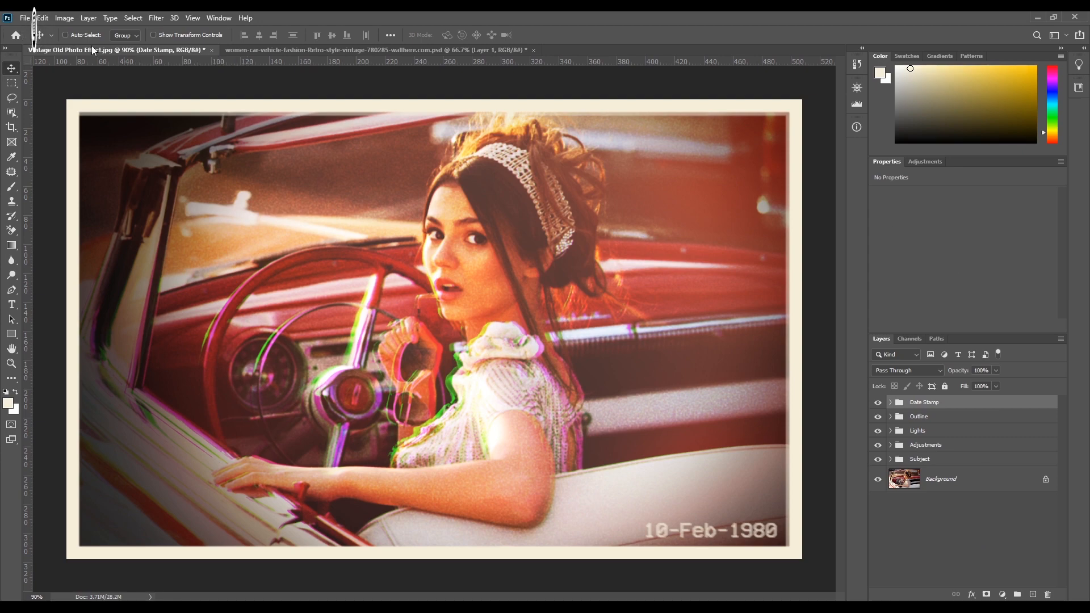
click(27, 22)
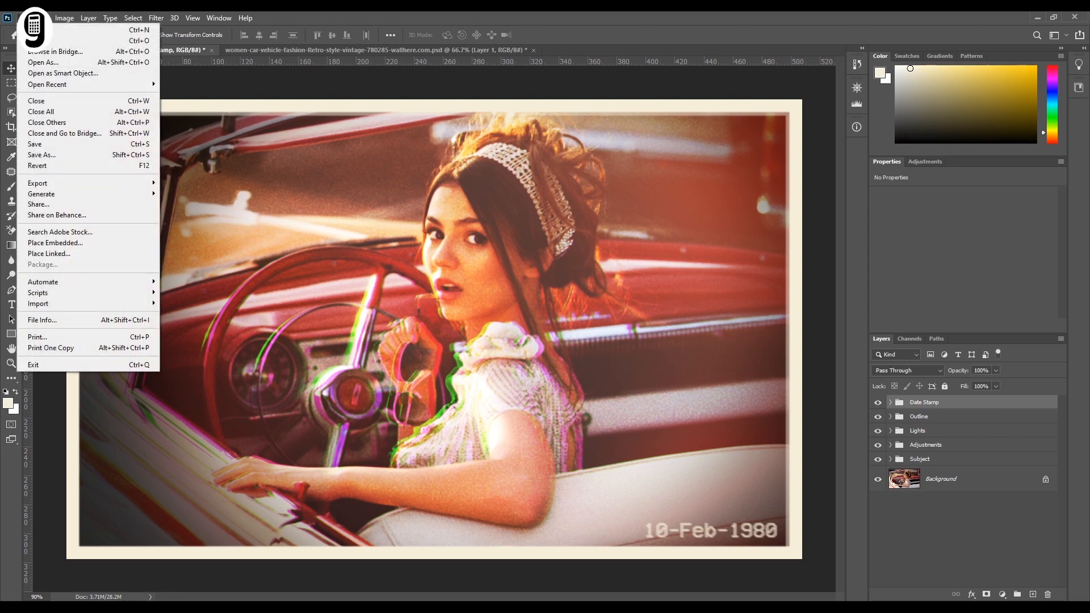
click(50, 242)
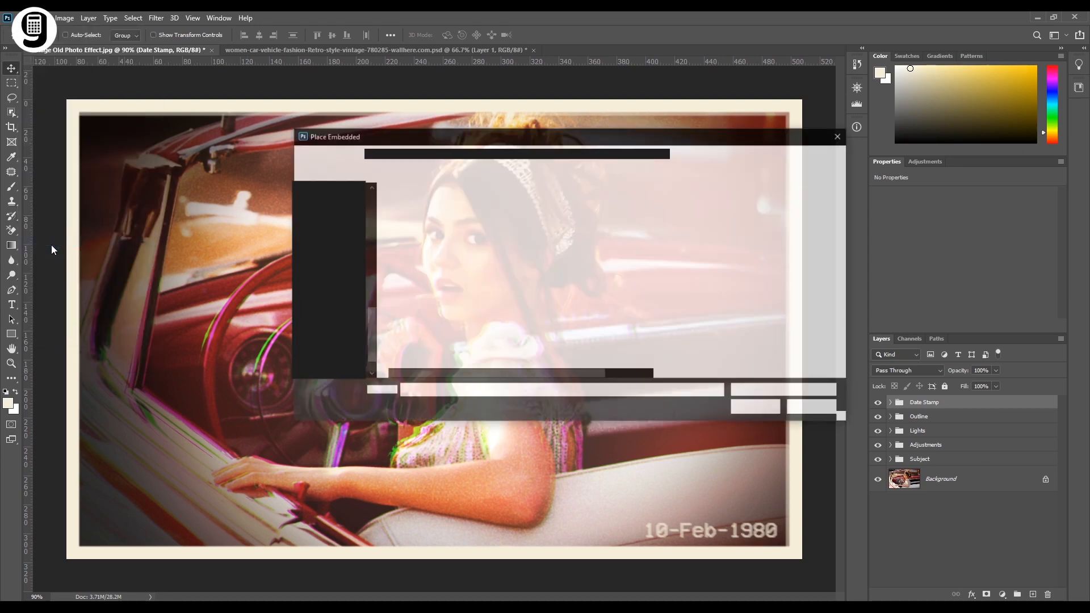
click(404, 206)
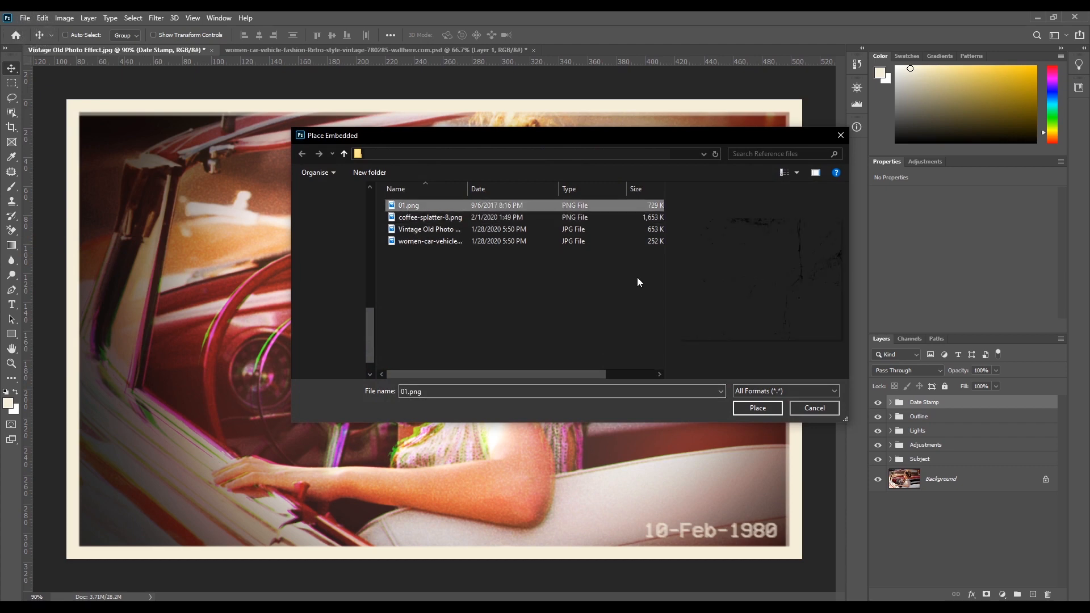
click(757, 408)
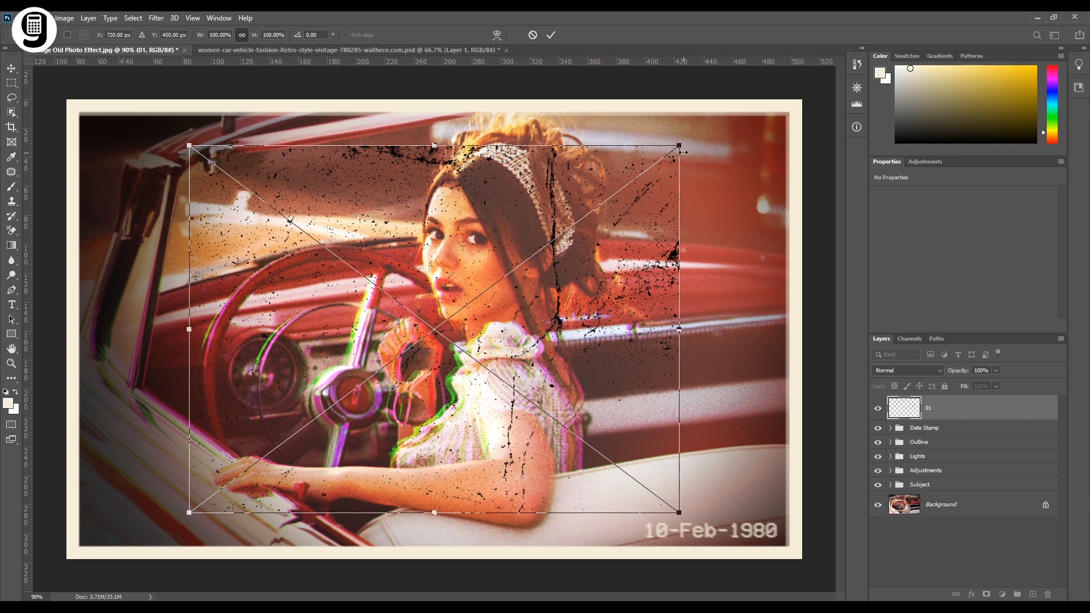
drag(676, 150, 830, 69)
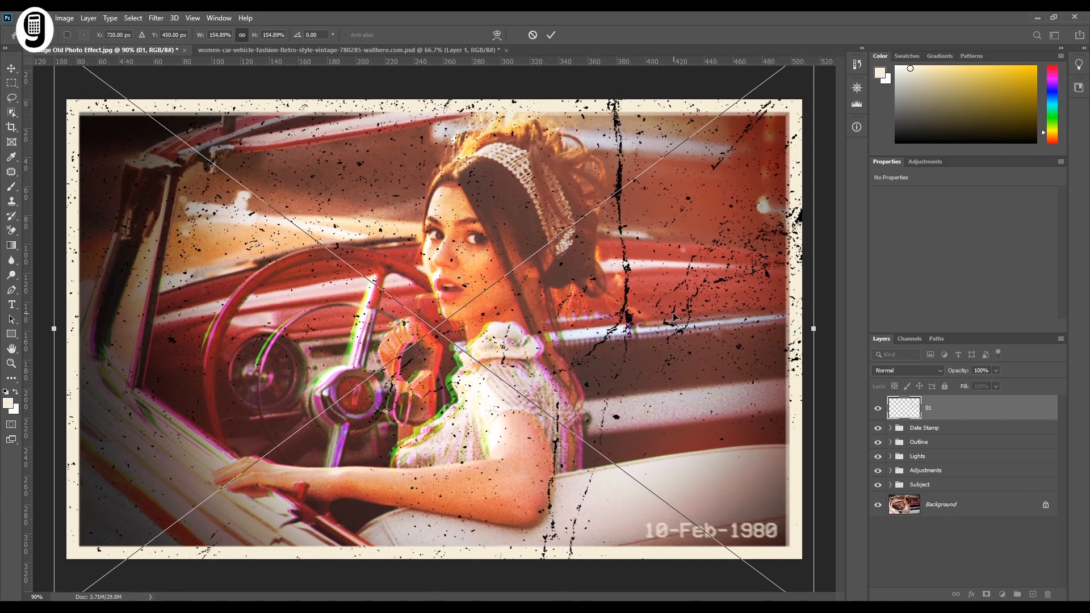
key(Return)
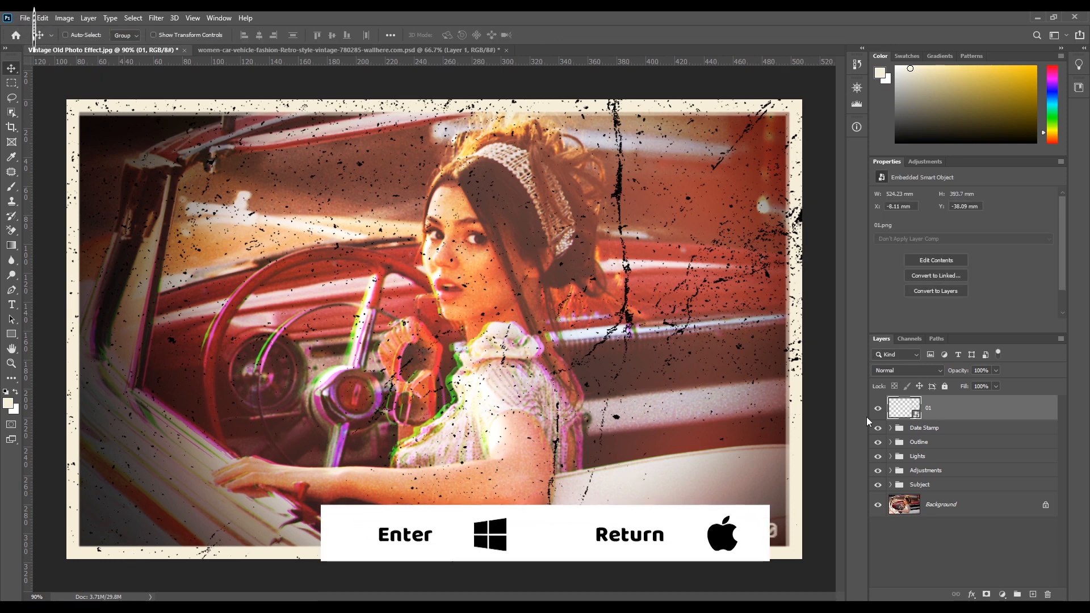
Step: Rename the placed 01 layer as White Scratches
double_click(938, 413)
text(White)
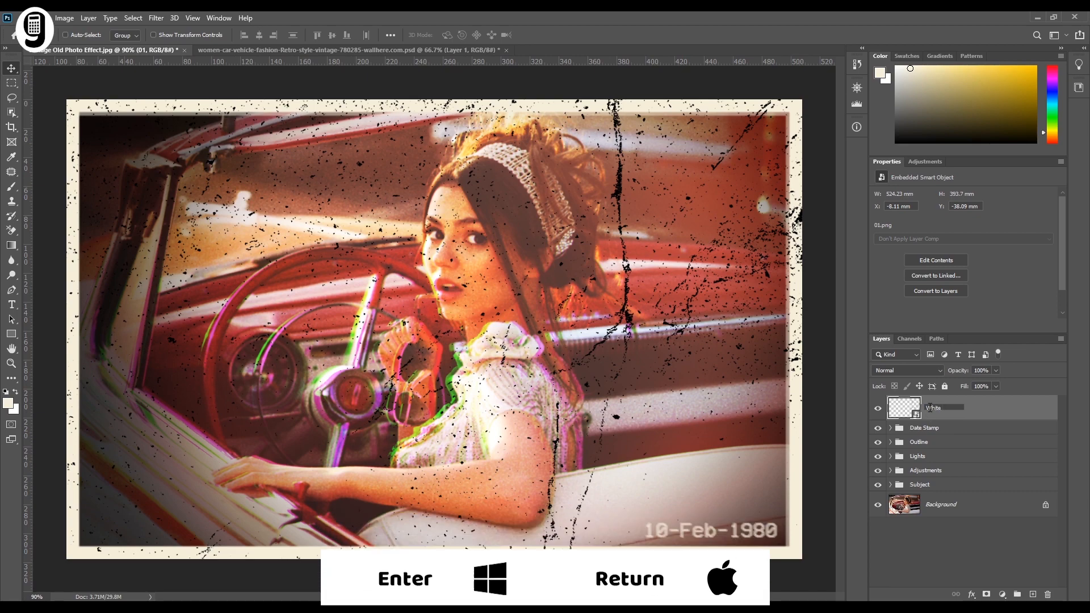
text( Scratches)
key(Return)
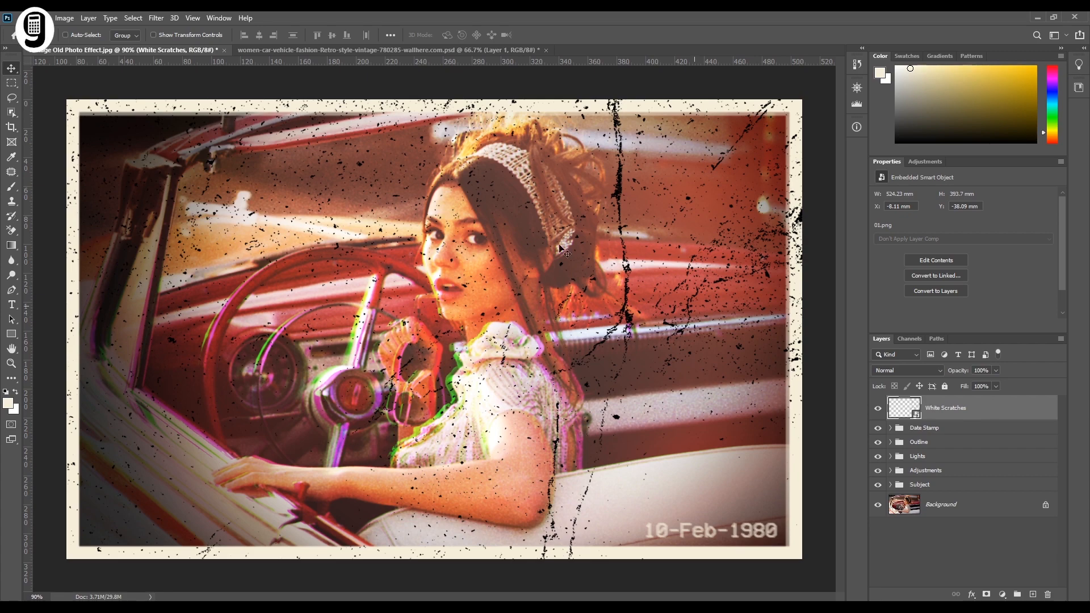
Step: Invert the colours of the White Scratches layer and lower its opacity to 70%
click(65, 19)
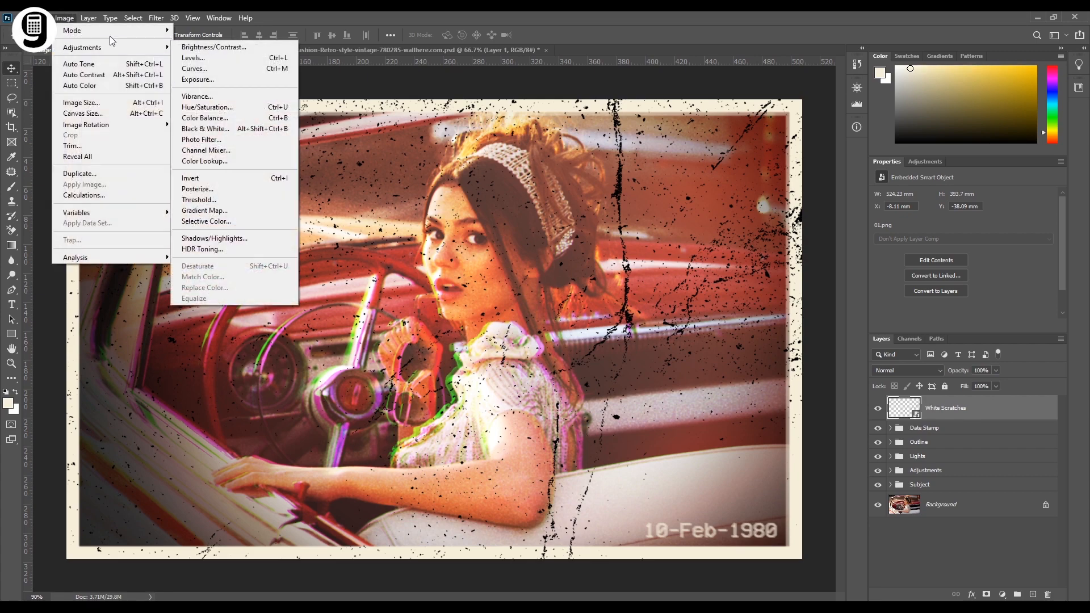
mouse_move(170, 48)
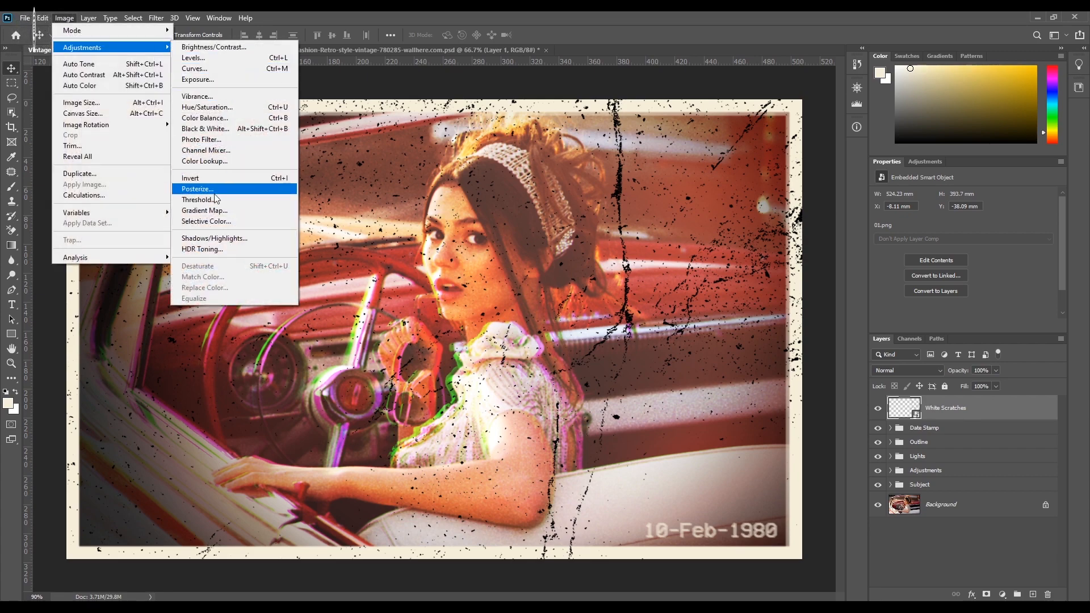
click(219, 178)
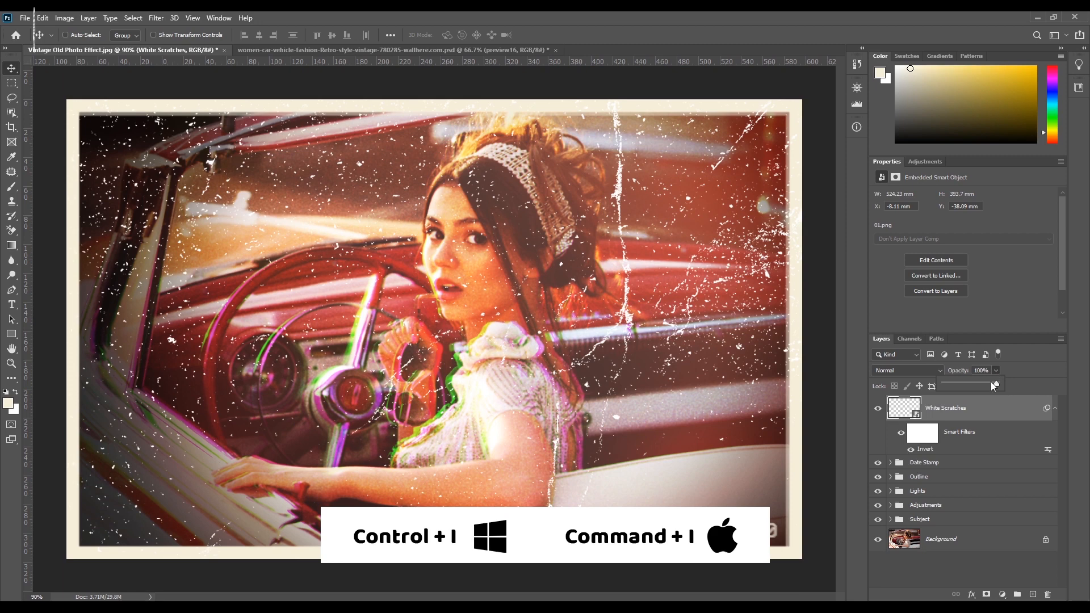
click(996, 386)
drag(990, 385, 985, 385)
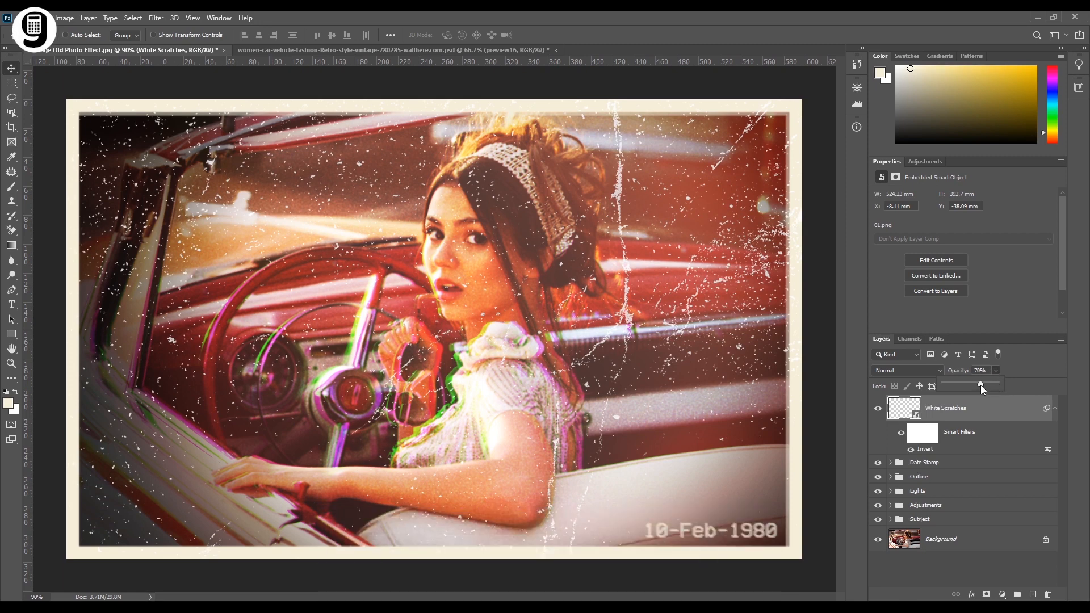
click(984, 414)
Step: Duplicate the White Scratches layer and name the copy Black Scratches
key(j)
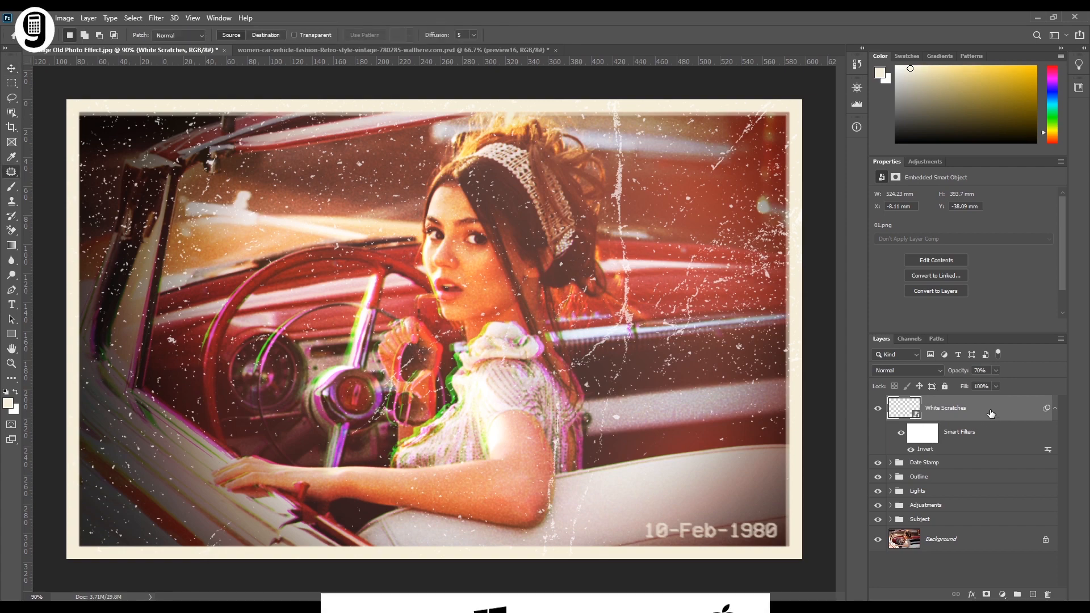
key(ctrl+j)
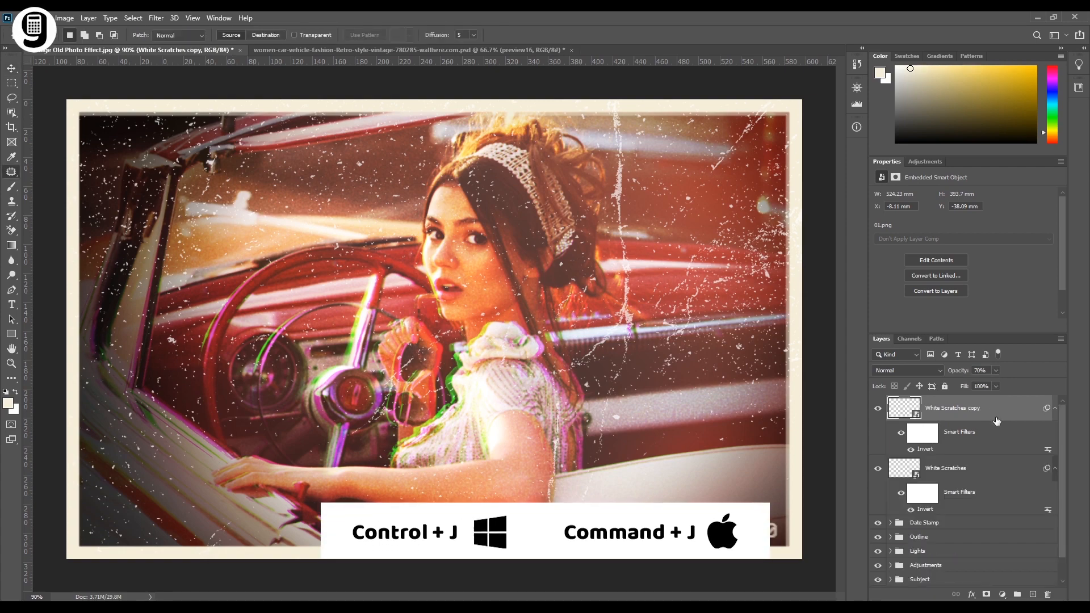
double_click(955, 414)
text(Black)
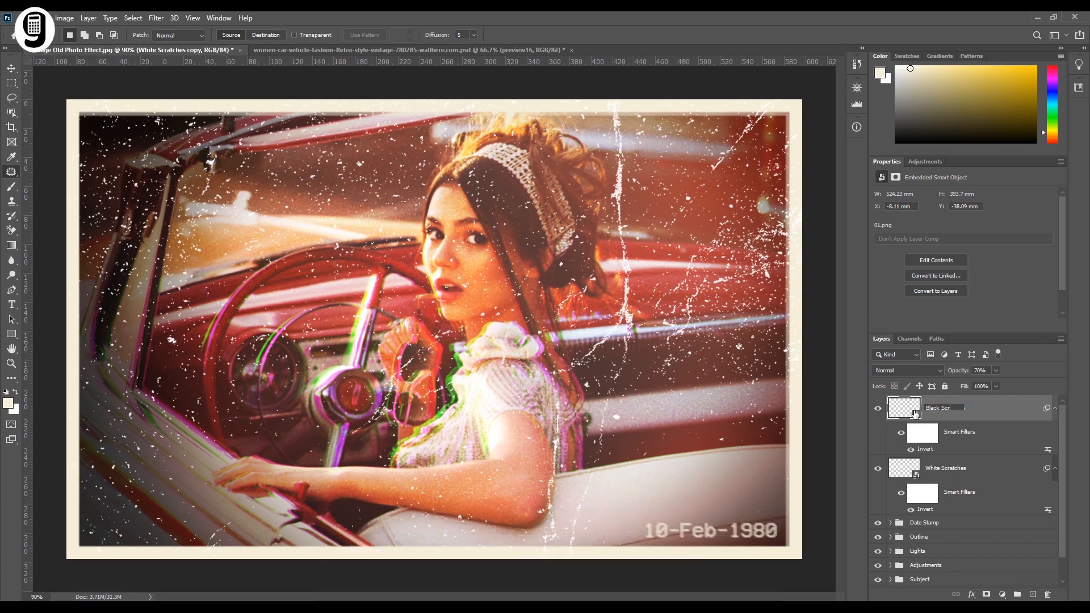
key(Return)
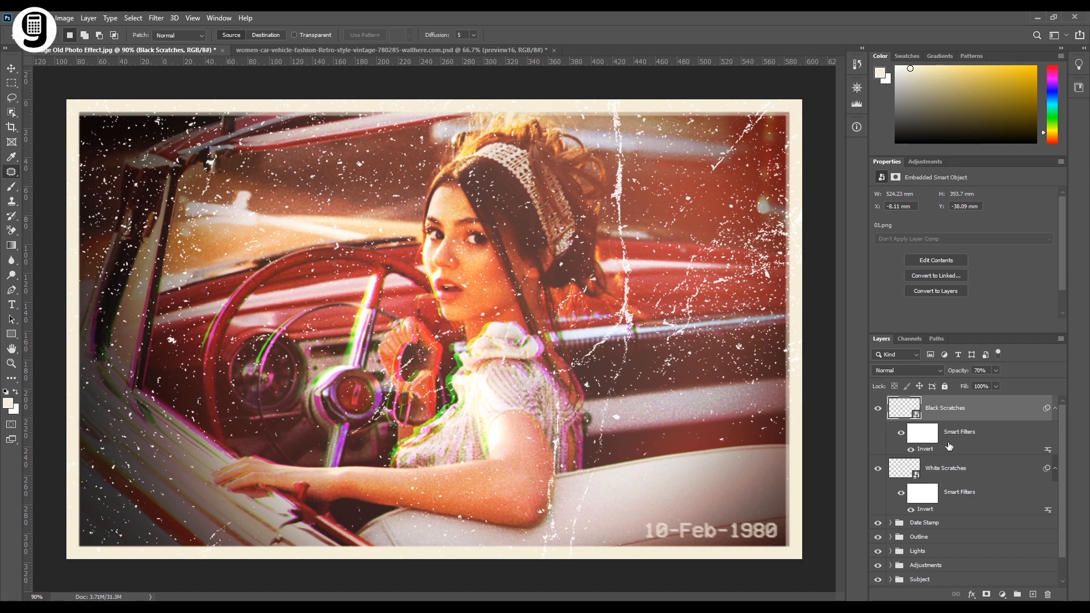
Step: Delete the Invert smart filter from the Black Scratches layer and scale its scratches up from the centre to about 316%
drag(921, 364, 1028, 605)
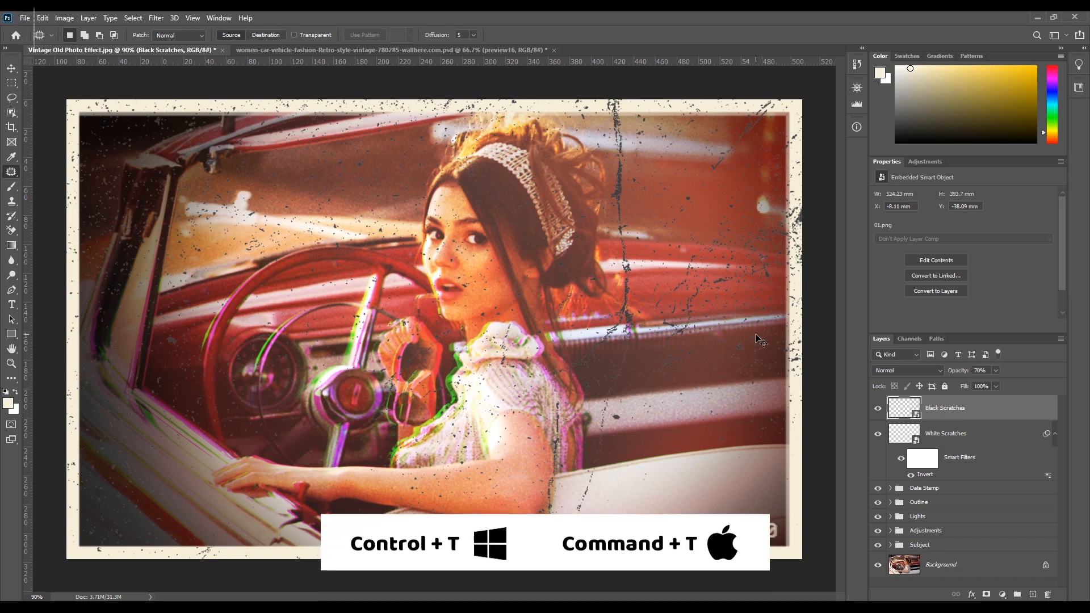
key(ctrl+minus)
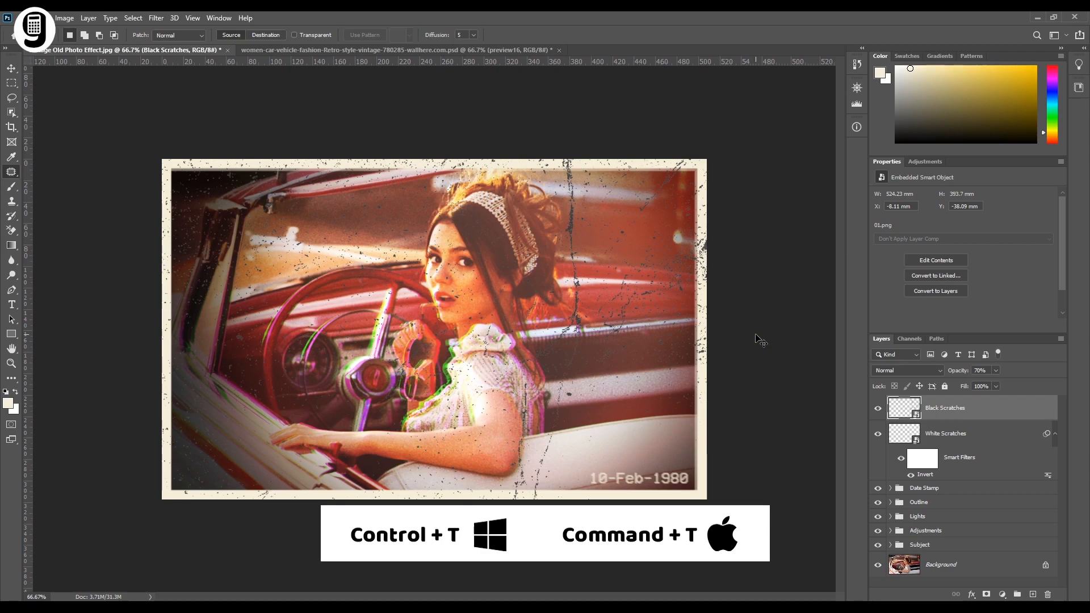
key(ctrl+t)
drag(714, 119, 1028, 22)
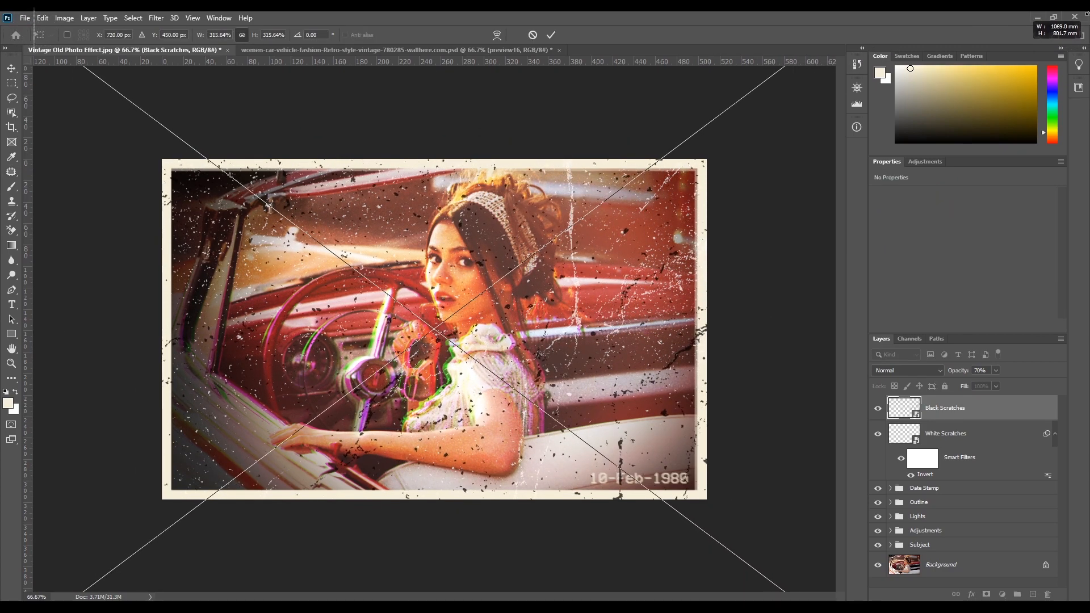
key(Return)
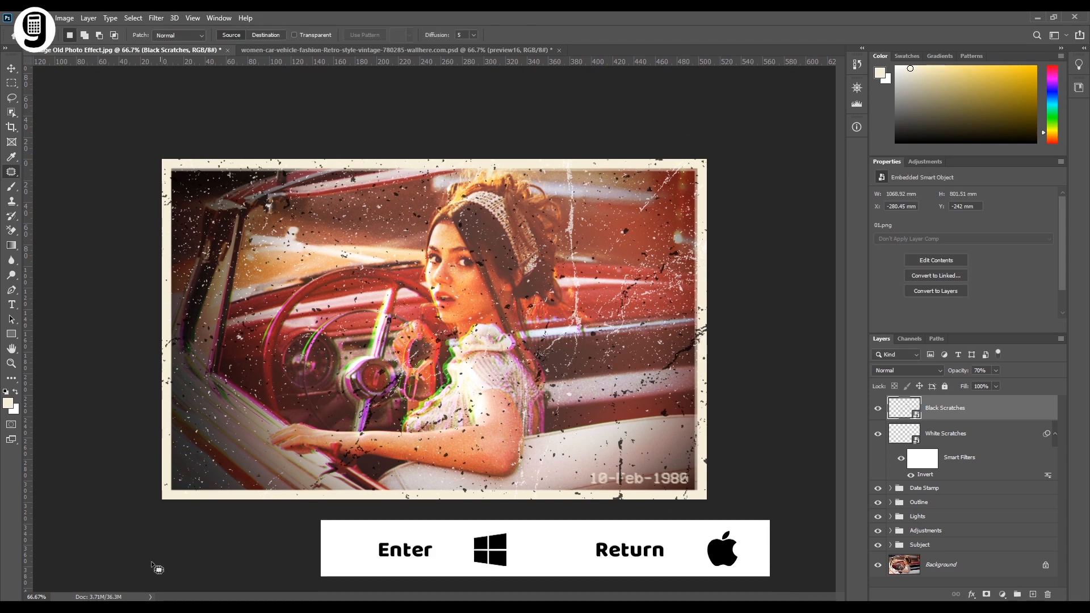
drag(49, 597, 1, 599)
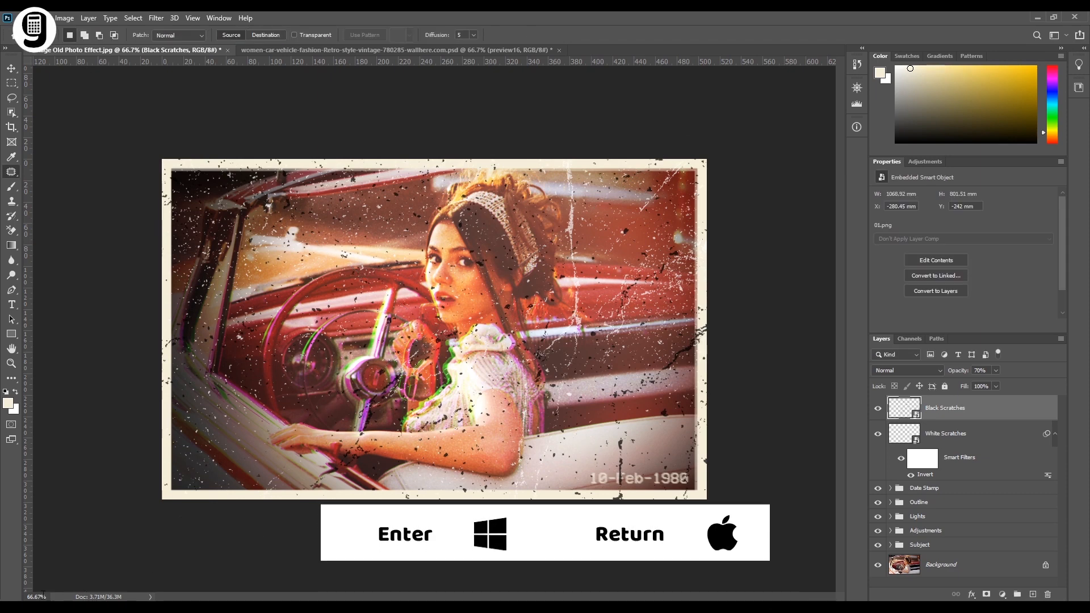
text(90)
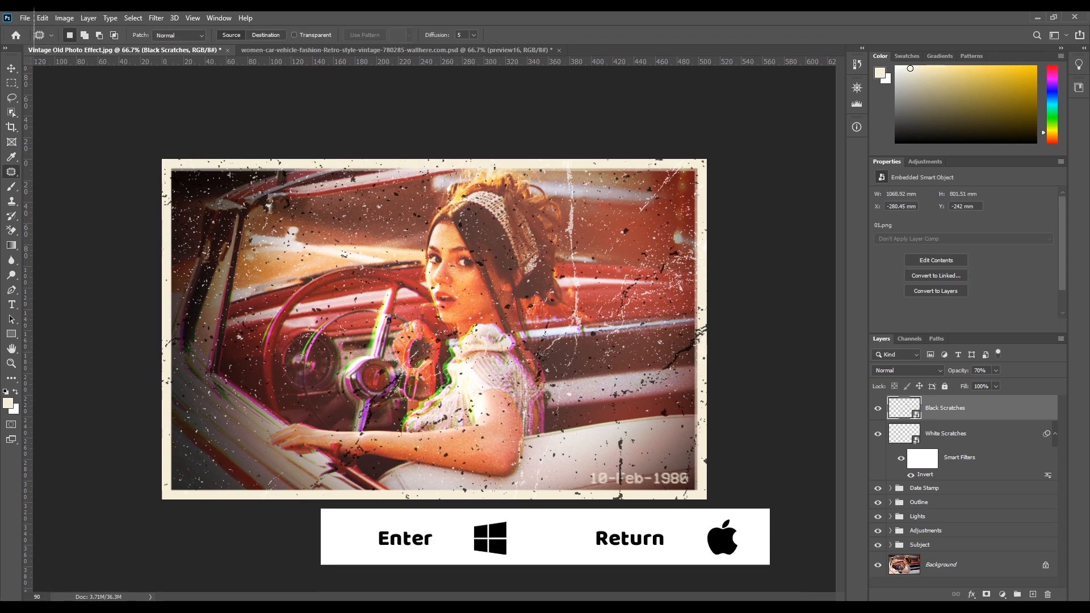
key(Return)
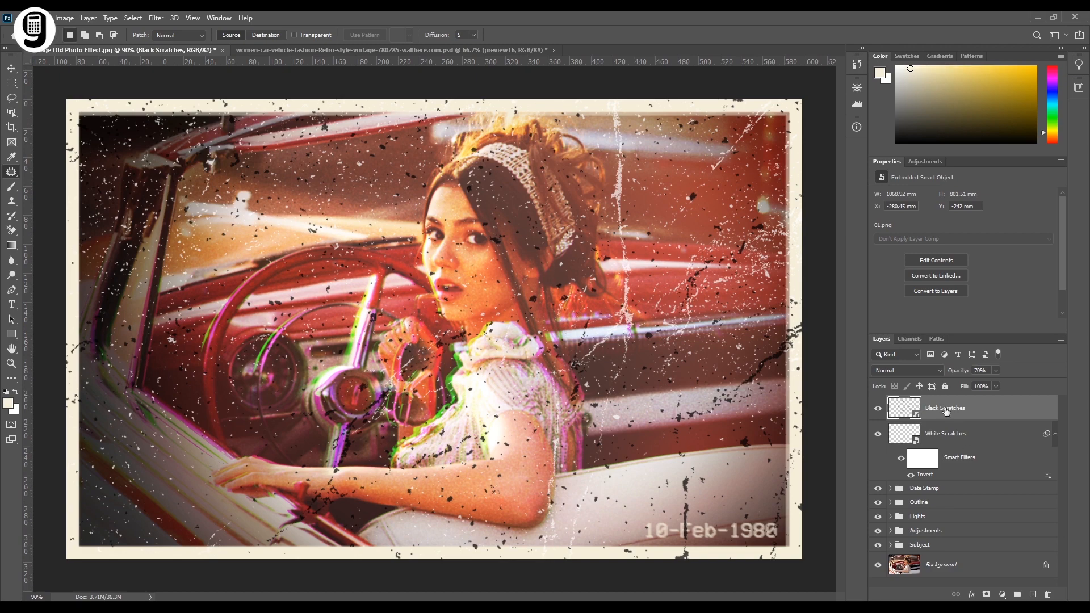
Step: Set the Black Scratches layer to Multiply blending with 40% opacity
click(924, 370)
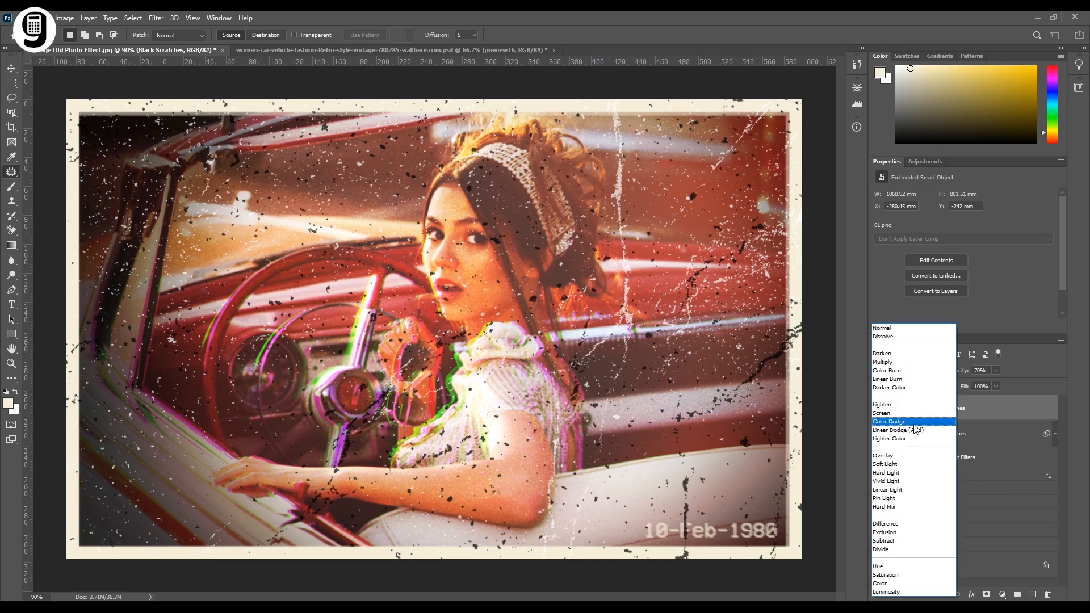
click(893, 363)
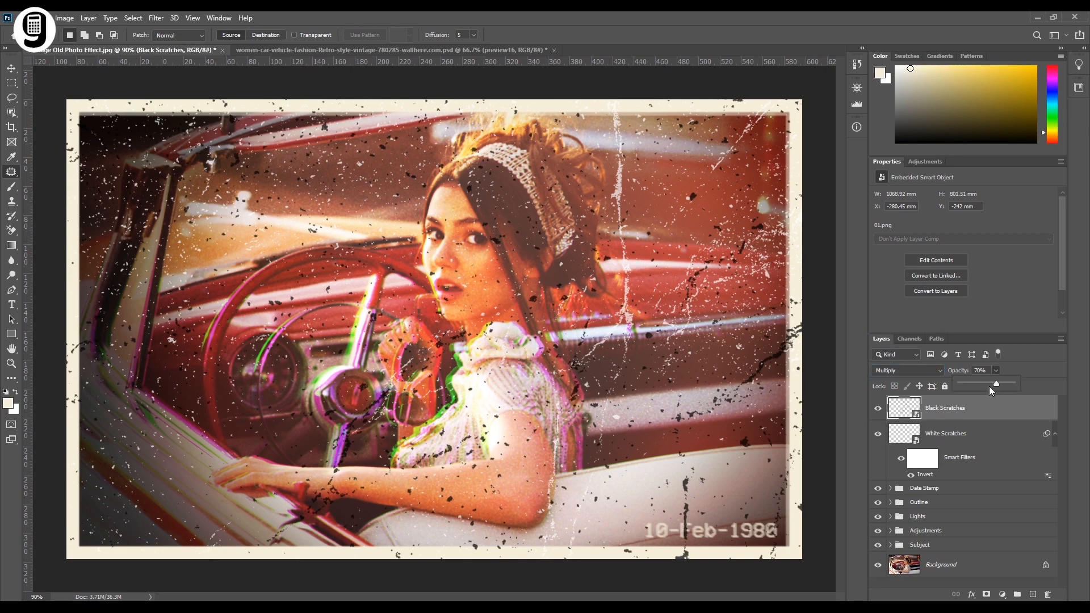
mouse_move(997, 382)
mouse_down()
mouse_move(969, 382)
mouse_move(981, 386)
mouse_up()
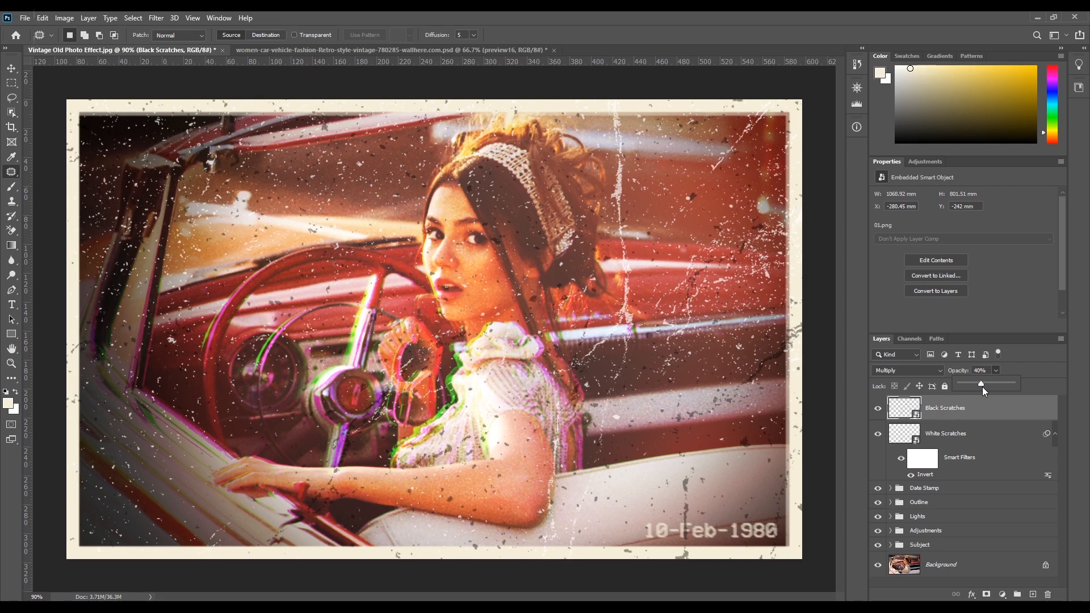
Step: Add a layer mask to Black Scratches and hide the scratches over the woman's face and body with a soft black 600 px brush
click(12, 70)
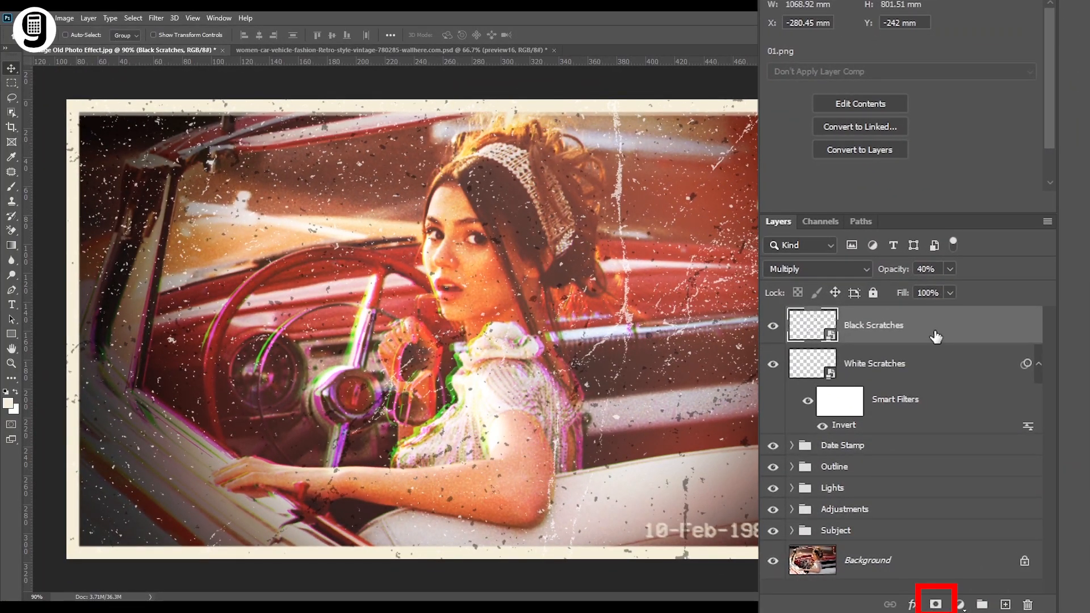
click(935, 605)
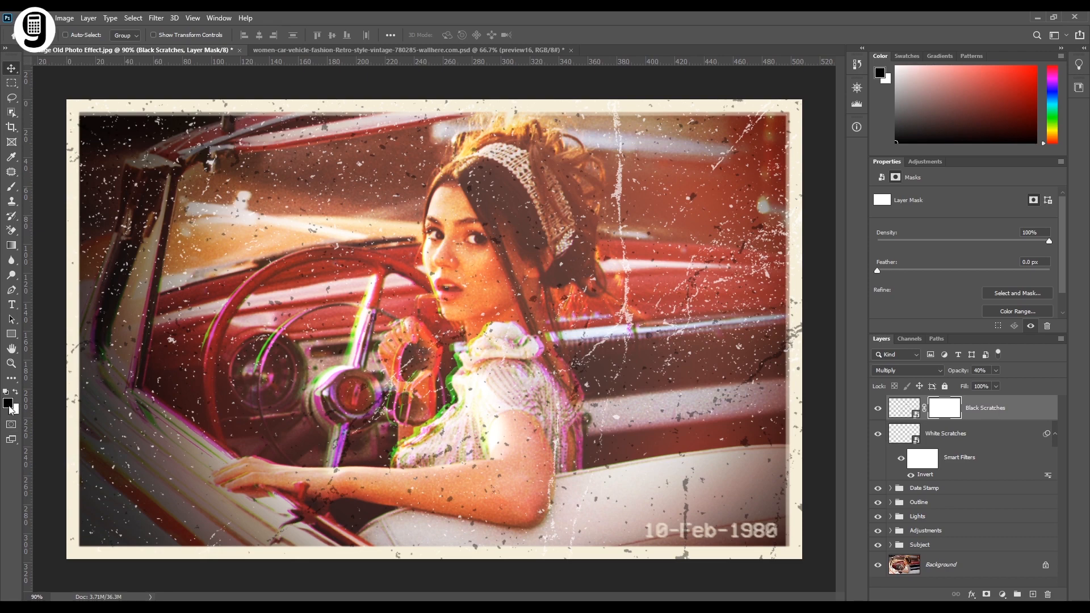
click(12, 188)
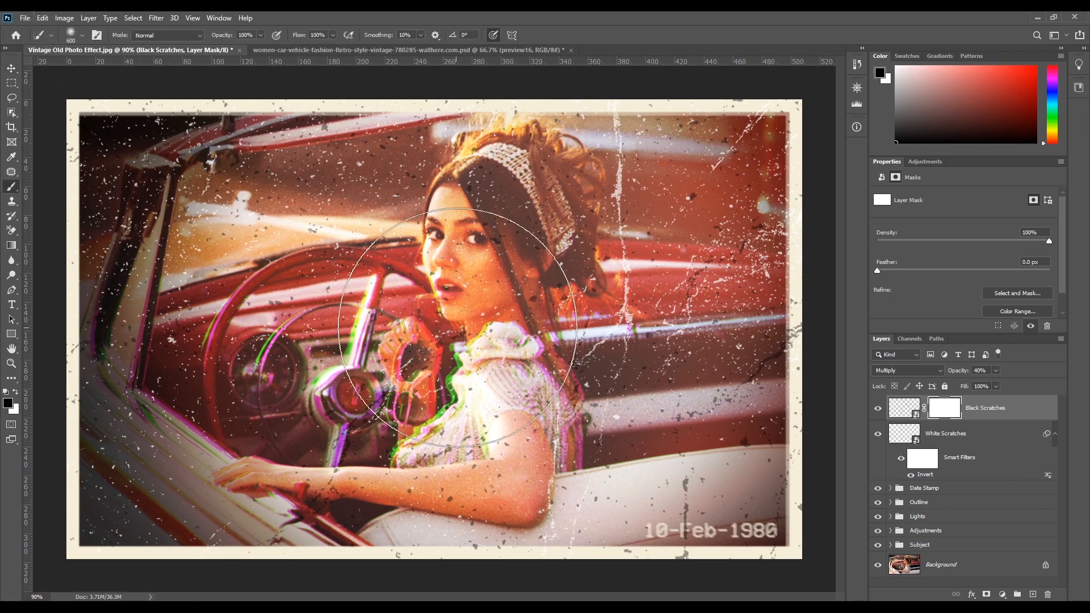
drag(477, 265, 488, 261)
drag(441, 427, 475, 332)
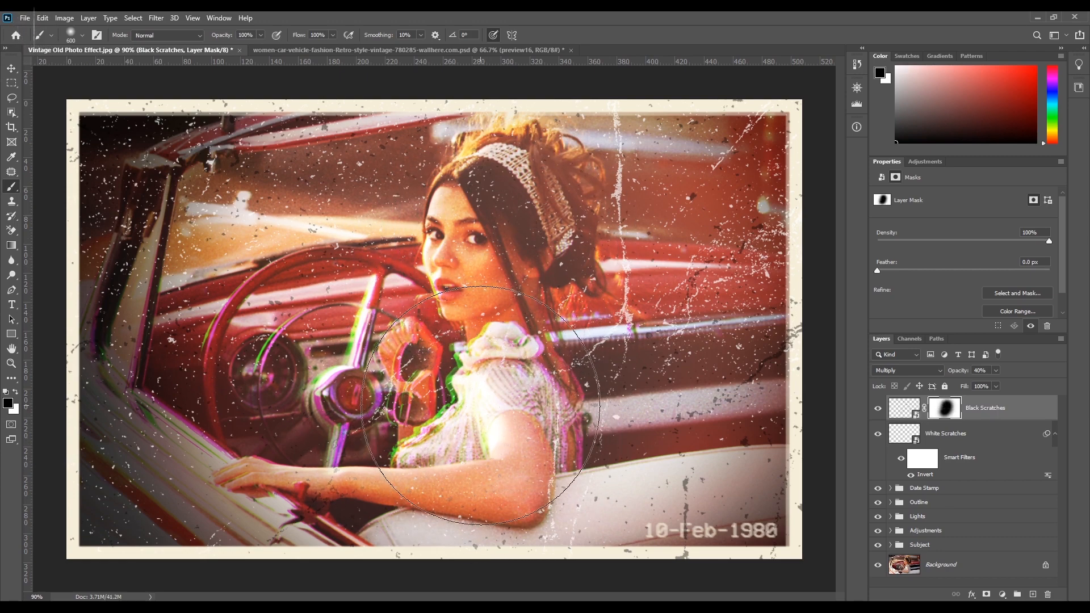
key(v)
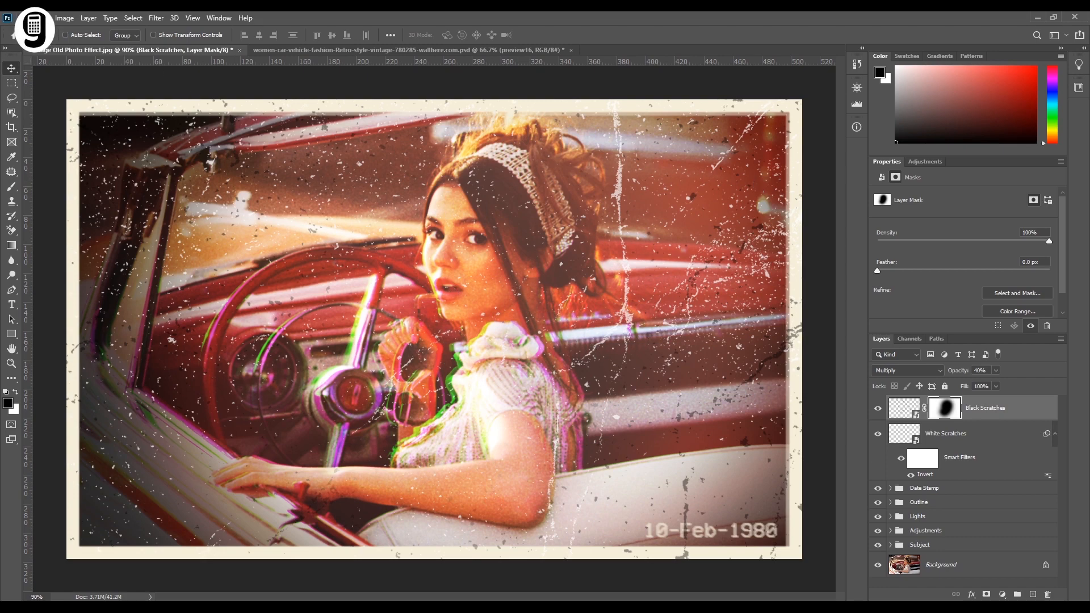
Step: Place coffee-splatter-8.png as an embedded object above Black Scratches and scale it up from the centre to about 638%
click(25, 18)
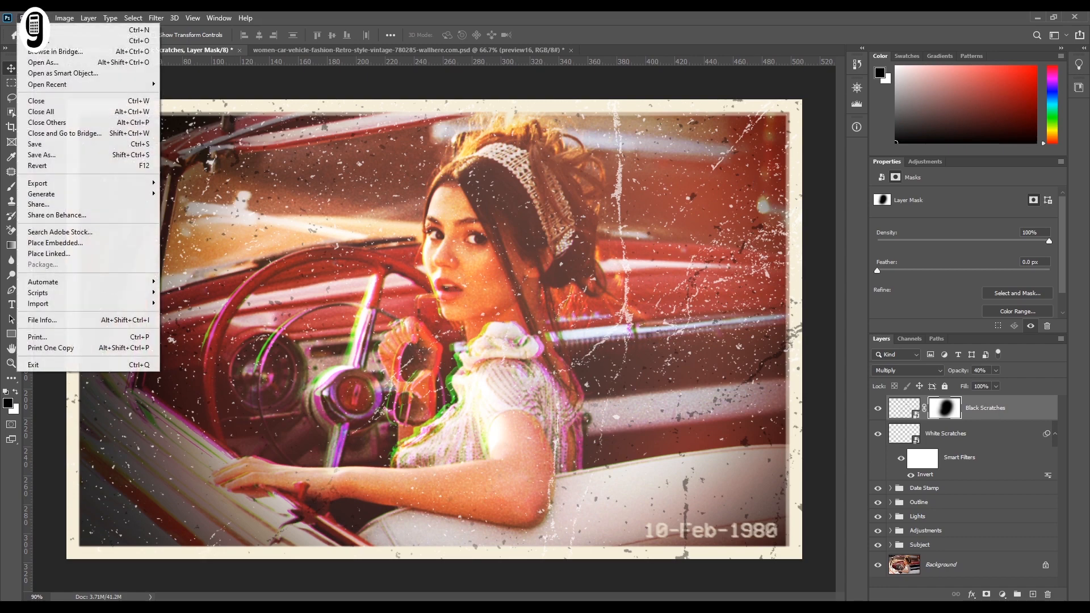
click(72, 244)
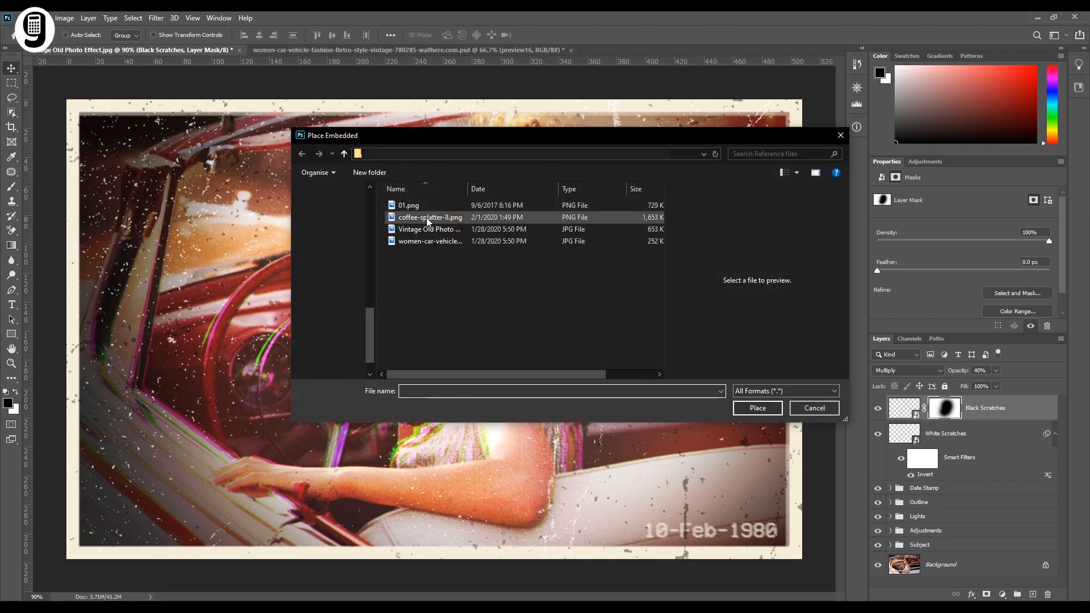
click(409, 218)
click(758, 408)
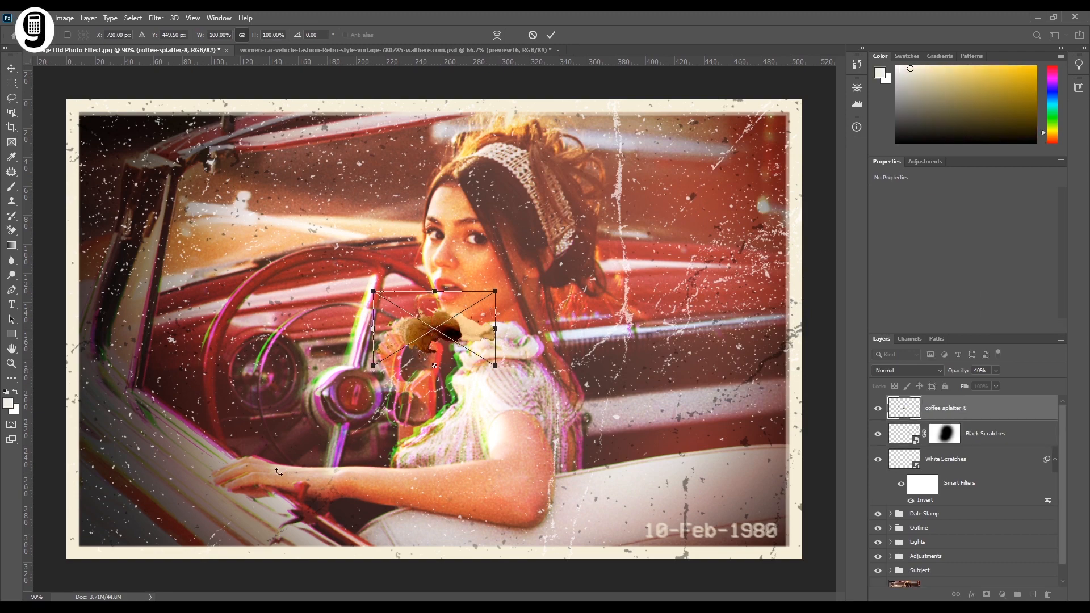
key(ctrl+minus)
drag(479, 301, 746, 191)
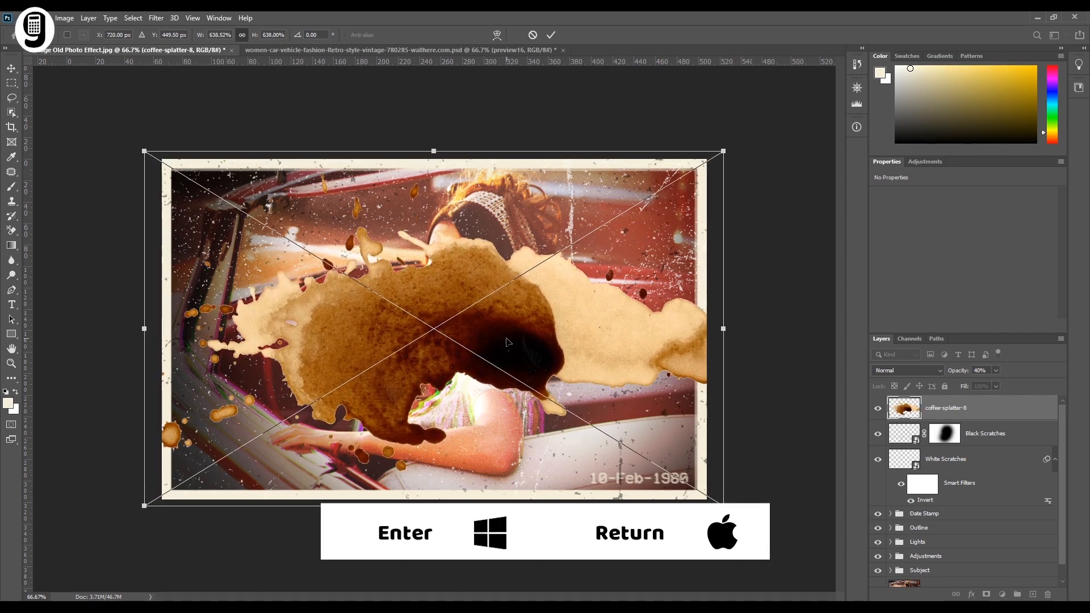
key(Return)
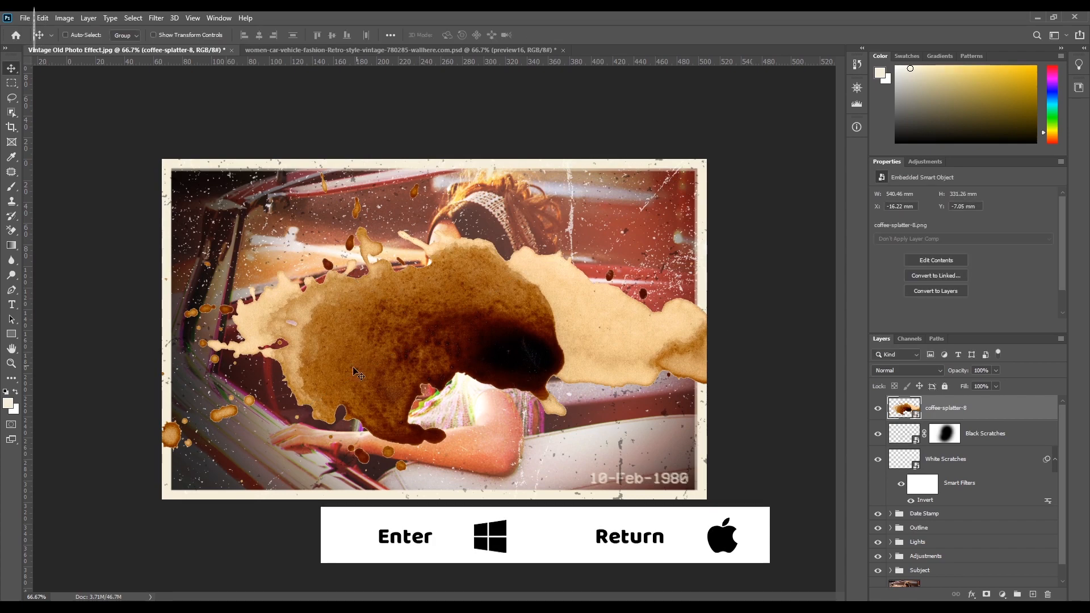
Step: Move the coffee splatter over the photo's upper-right corner and rotate it about -5.8°
drag(346, 379, 681, 278)
key(ctrl+t)
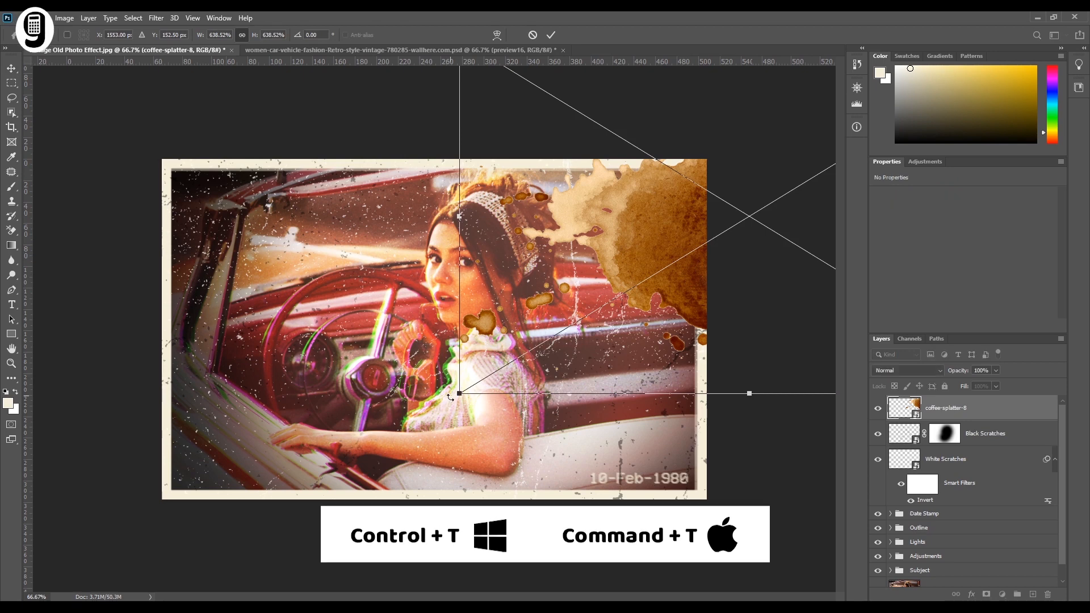
drag(454, 405, 468, 429)
key(Return)
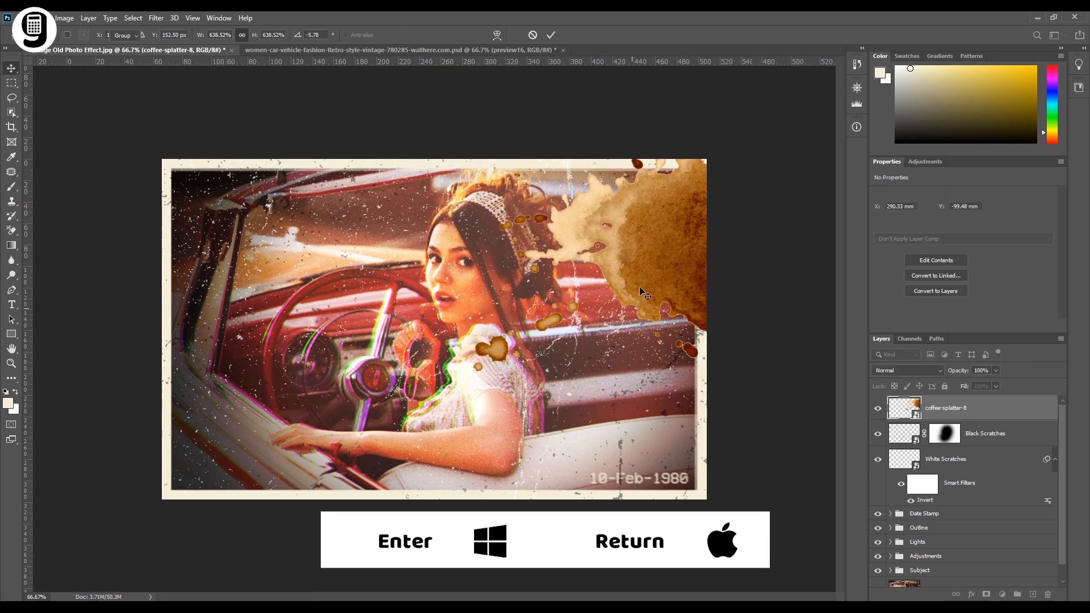
mouse_move(651, 275)
mouse_down()
mouse_move(657, 265)
mouse_move(645, 259)
mouse_up()
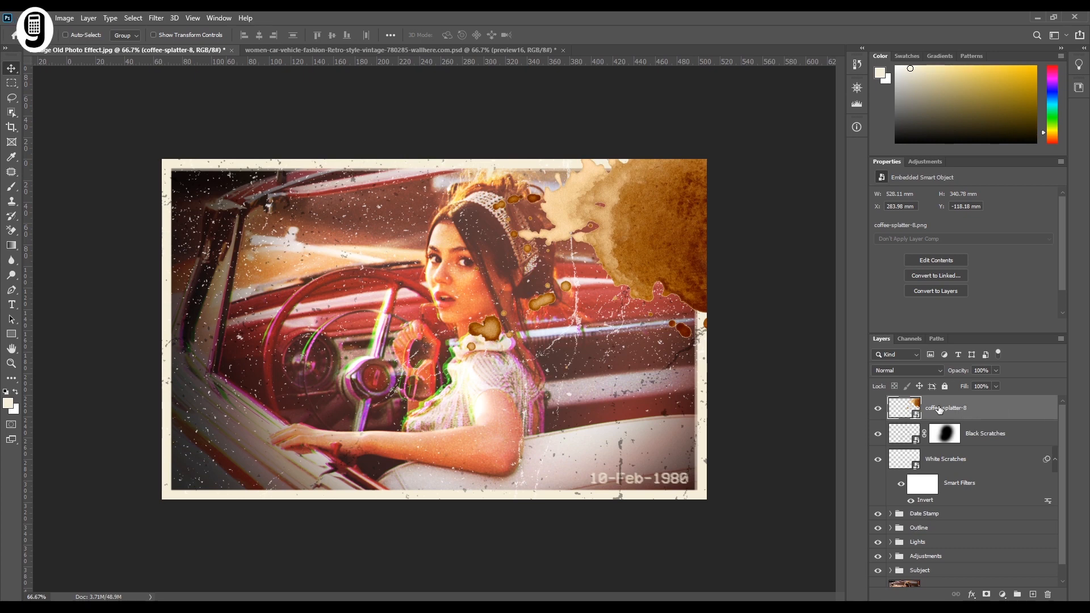
Step: Set the coffee-splatter-8 layer to Overlay blending and shift the stain slightly further into the photo's upper-right corner
click(924, 368)
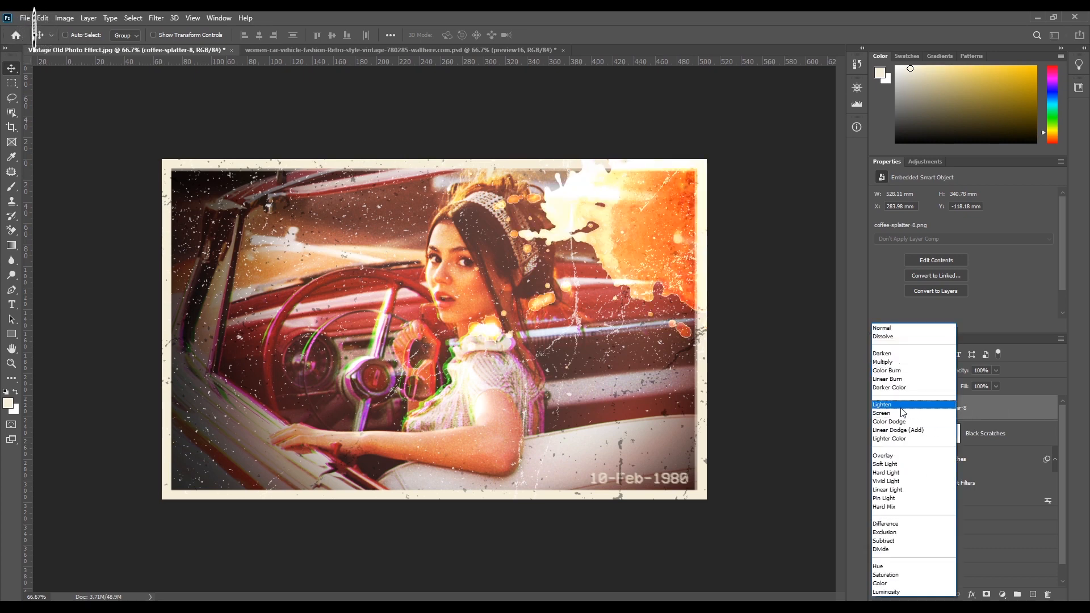
click(895, 457)
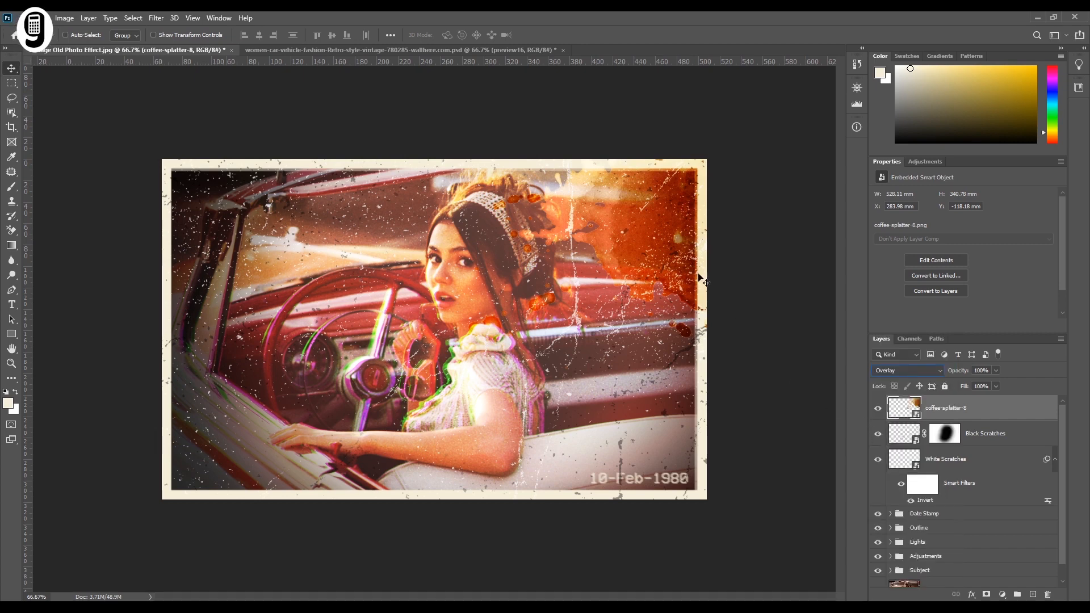
drag(652, 225, 660, 214)
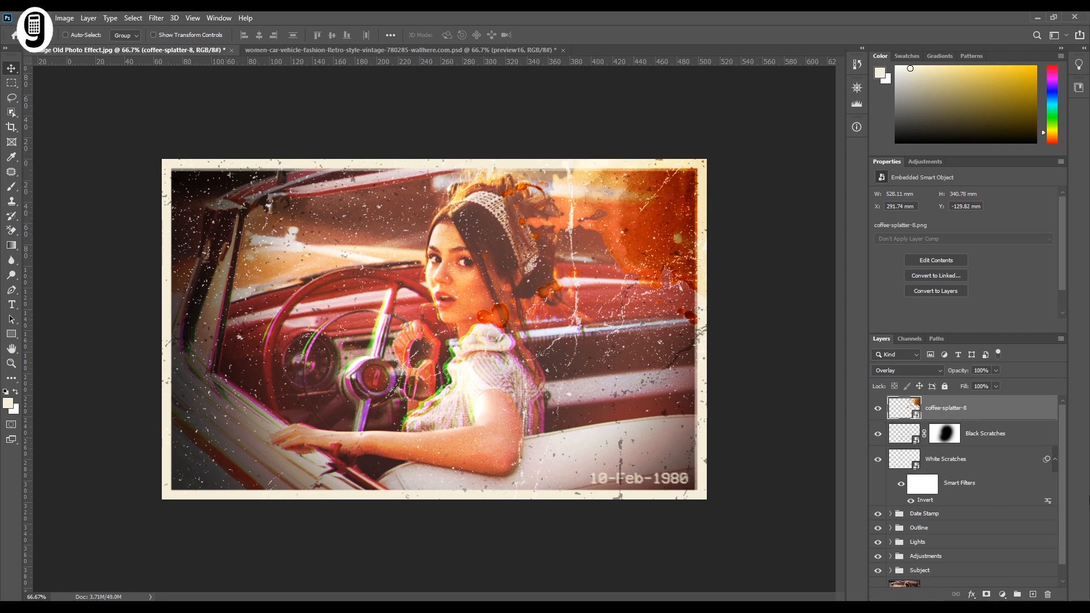
Step: Duplicate the coffee-splatter-8 layer and move the copy horizontally over the photo's upper-left corner
key(ctrl+j)
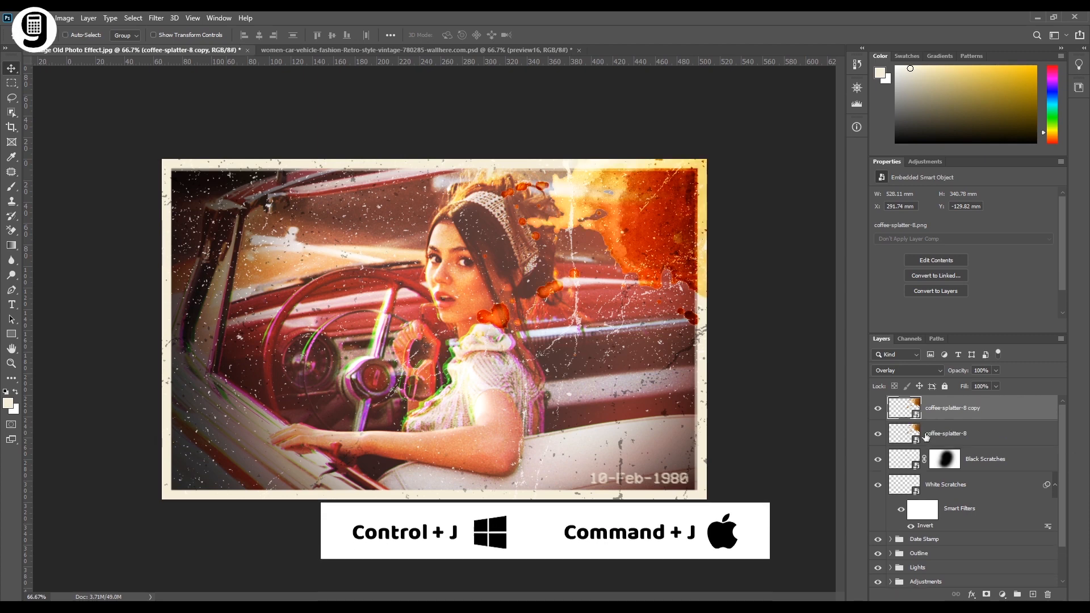
drag(689, 230, 53, 220)
drag(56, 217, 55, 216)
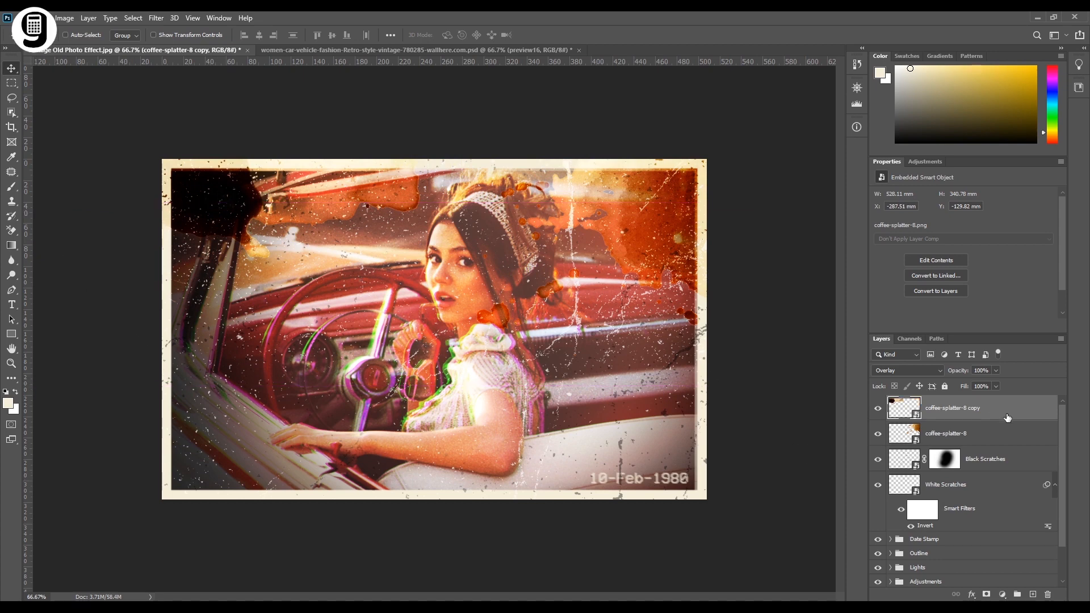
Step: Group both coffee splatter layers with Black Scratches and White Scratches, and name the group Destrotions
shift+click(997, 489)
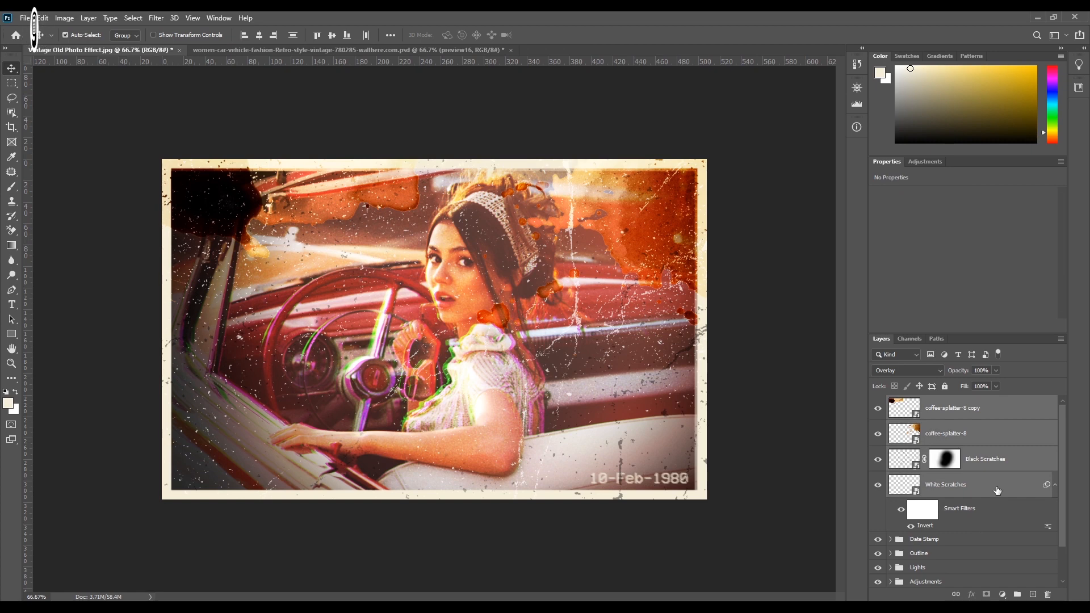
key(ctrl+g)
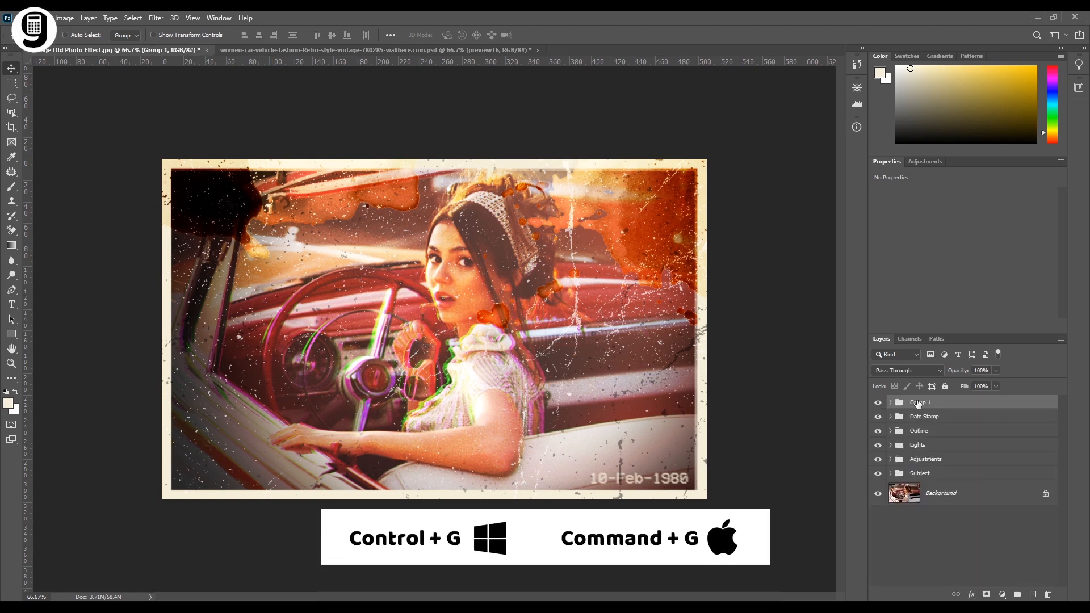
double_click(919, 402)
text(D)
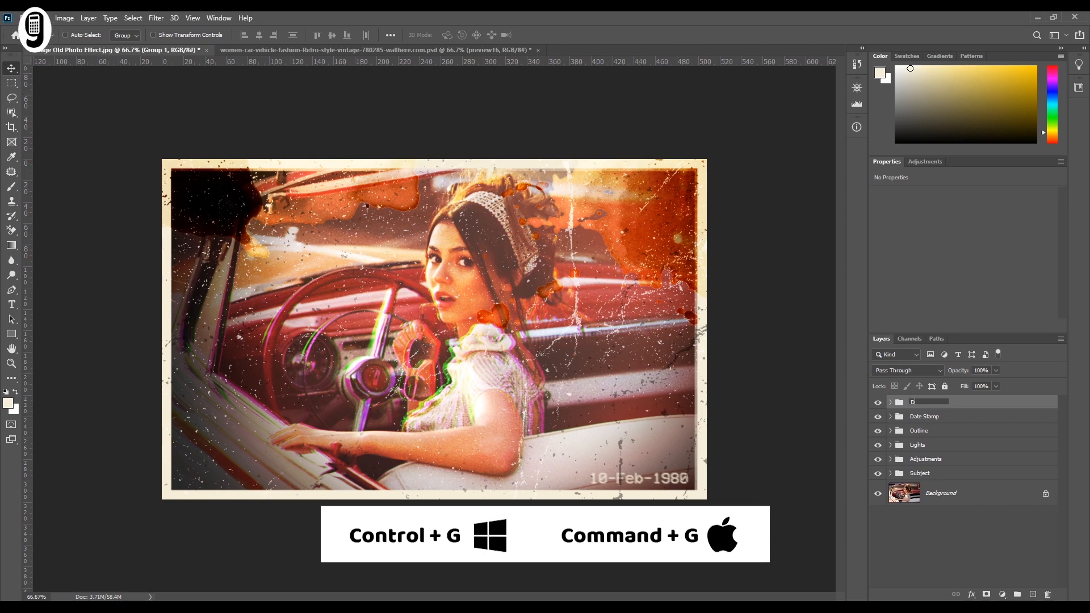
text(estrotions)
key(Return)
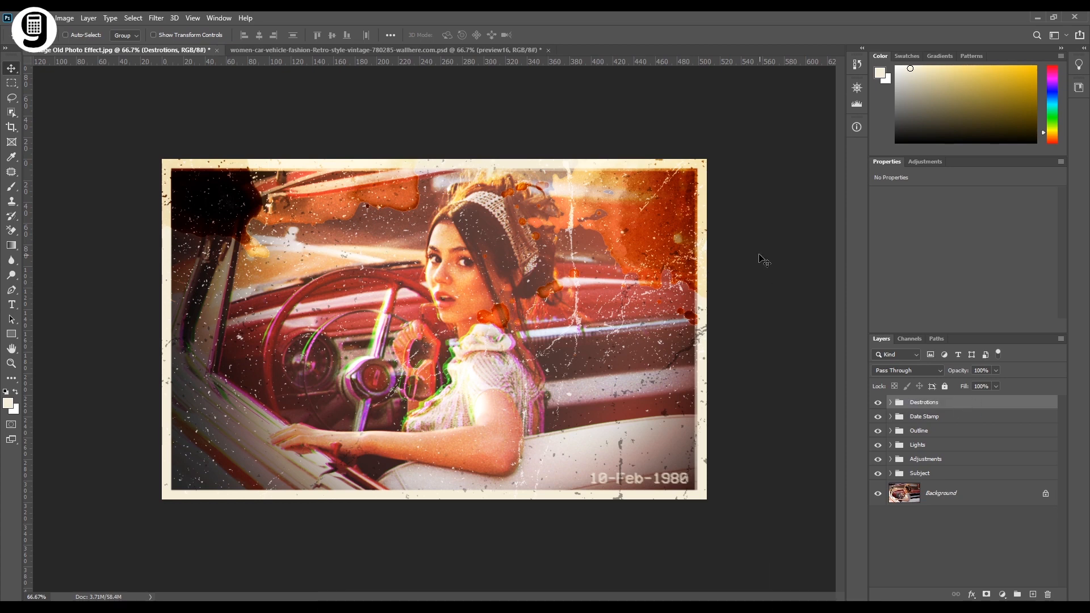
Step: Fine-tune Brightness/Contrast 1 and slightly raise the black output level of Levels 1 in the Adjustments group
drag(49, 597, 2, 579)
text(90)
key(Return)
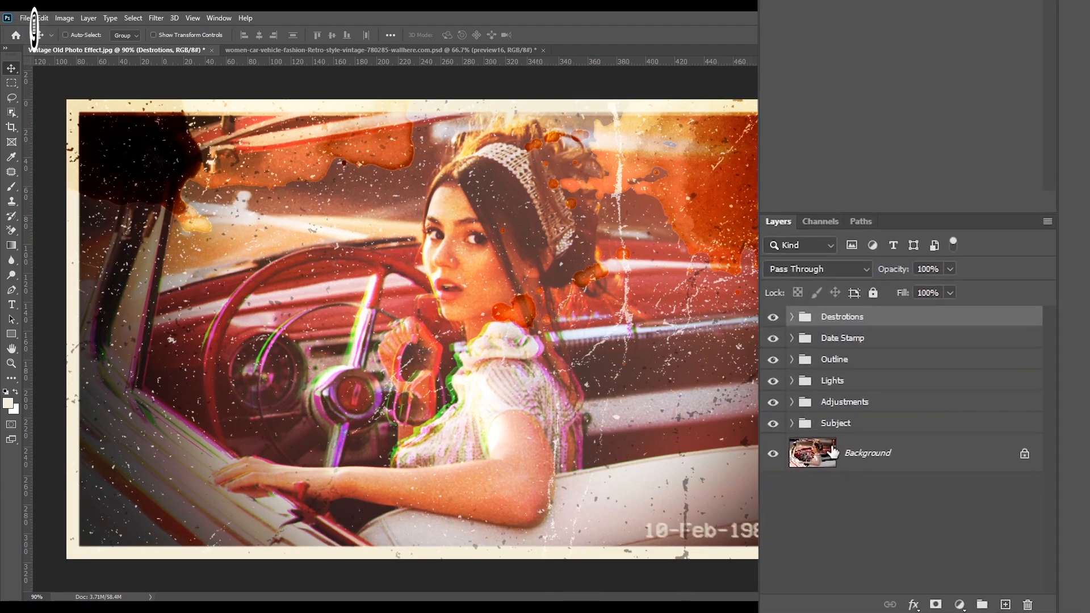
click(792, 402)
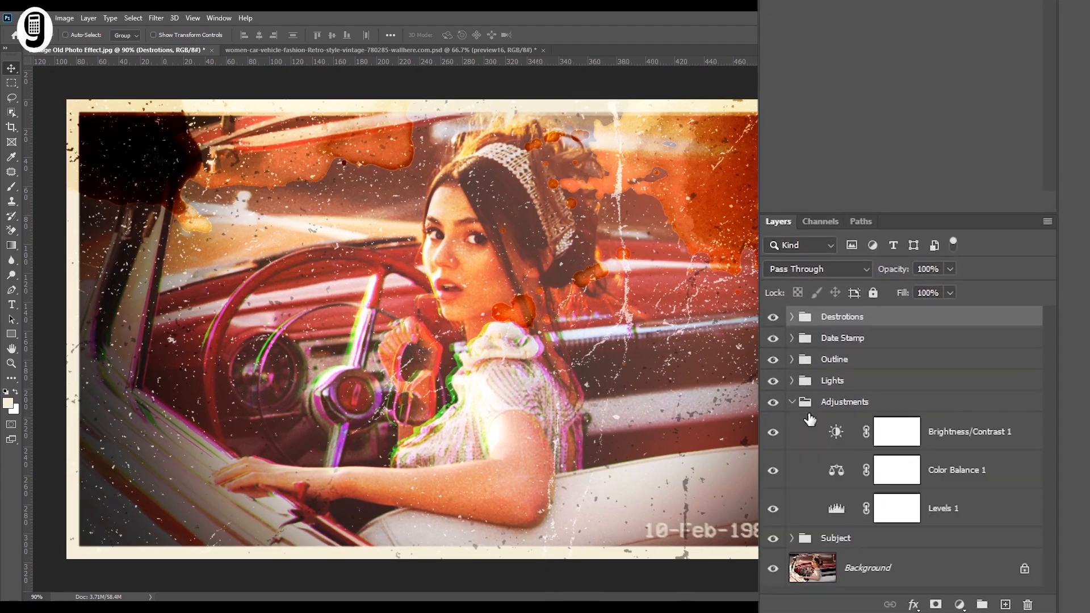
click(973, 433)
drag(874, 54, 858, 56)
click(833, 516)
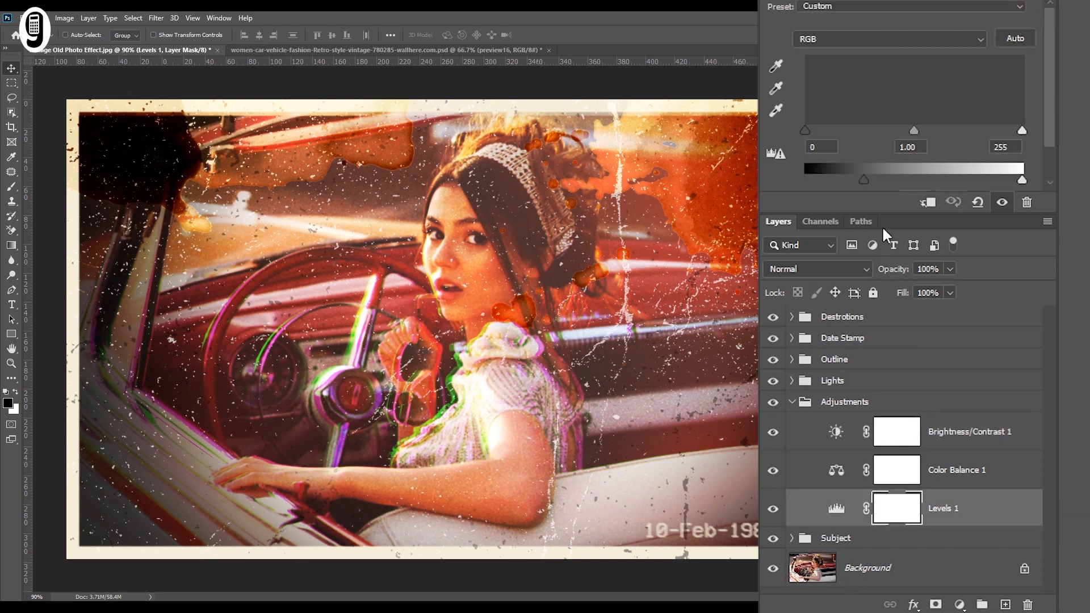
drag(870, 177, 872, 177)
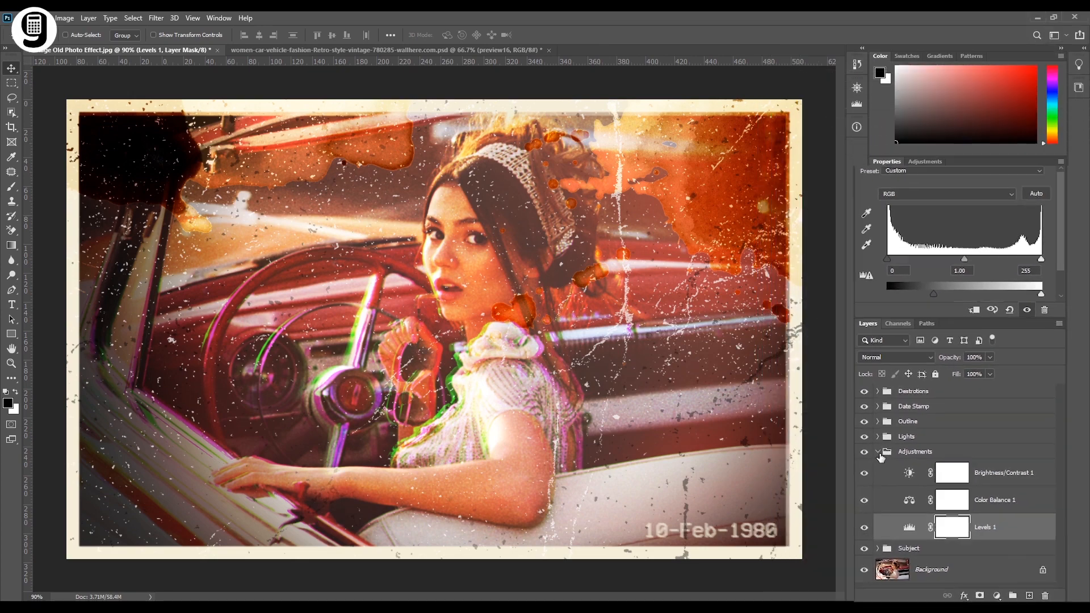
click(890, 458)
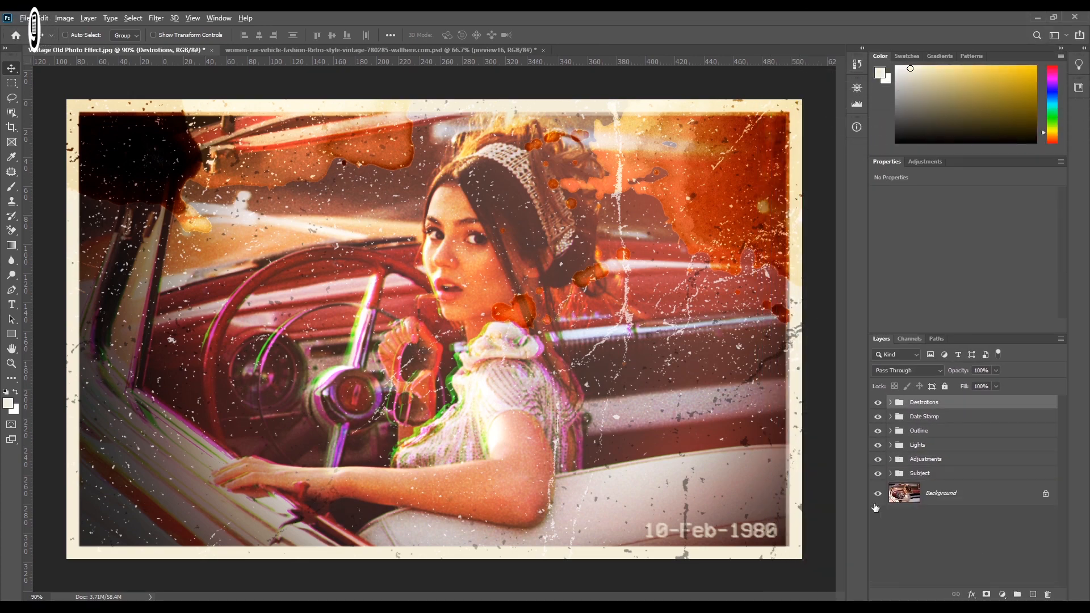
Step: Compare the vintage effect with the original photo by hiding and showing everything except the Background layer
alt+click(878, 495)
alt+click(878, 495)
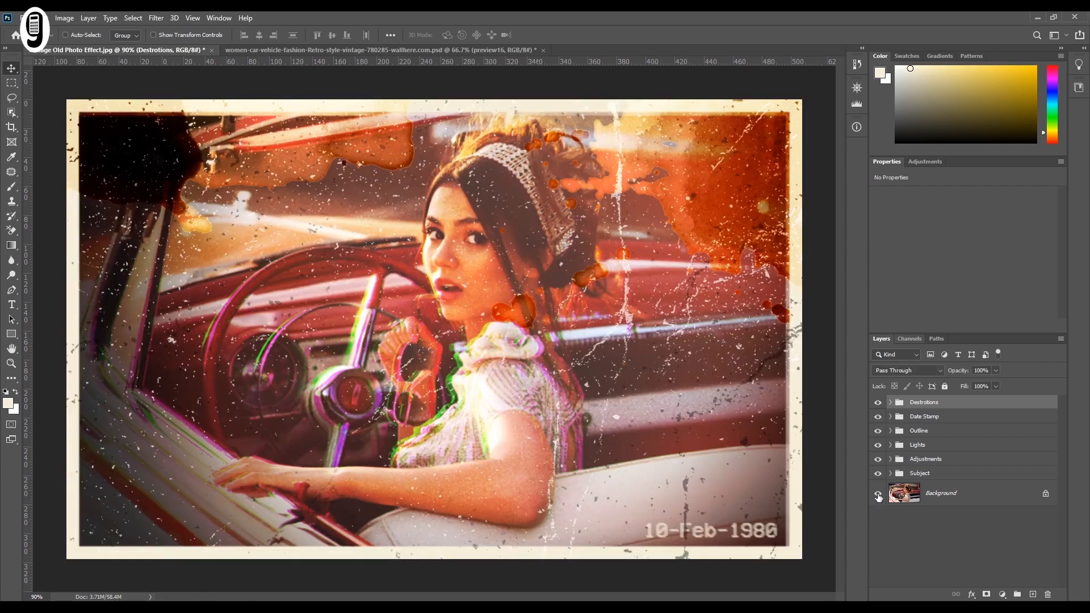
alt+click(878, 495)
alt+click(878, 495)
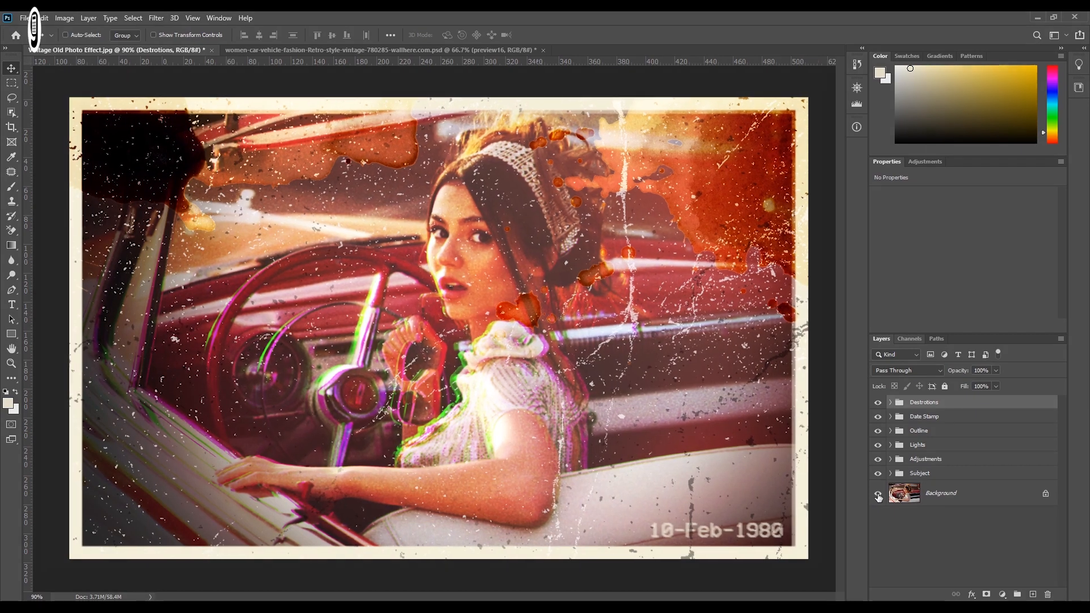